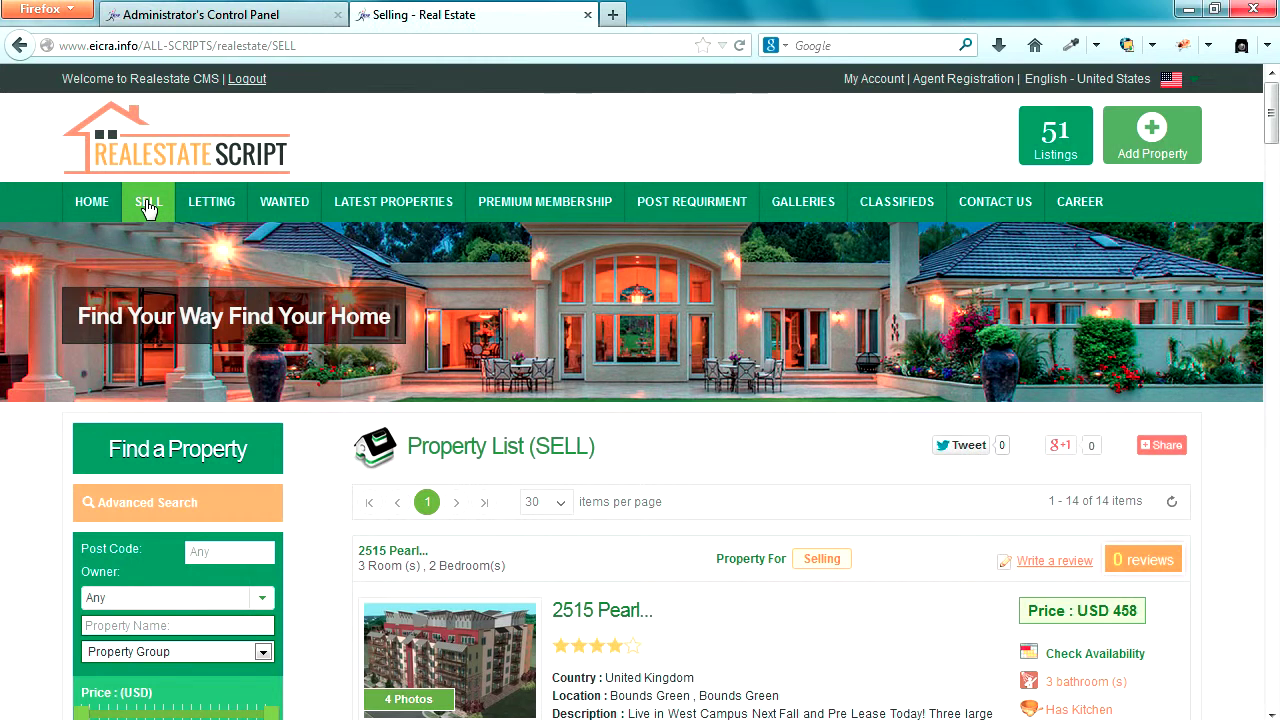
{"action": "scroll", "coordinate": [504, 470], "scroll_direction": "down", "scroll_amount": 5}
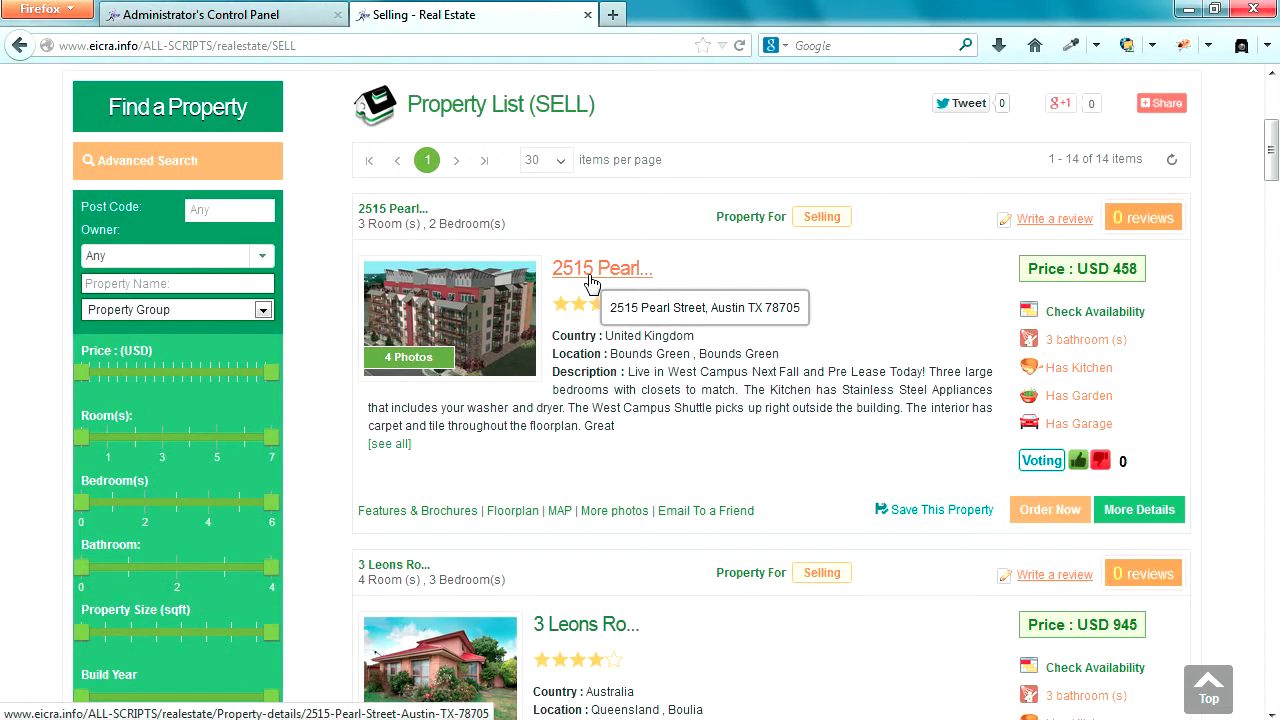
{"action": "left_click", "coordinate": [1046, 516]}
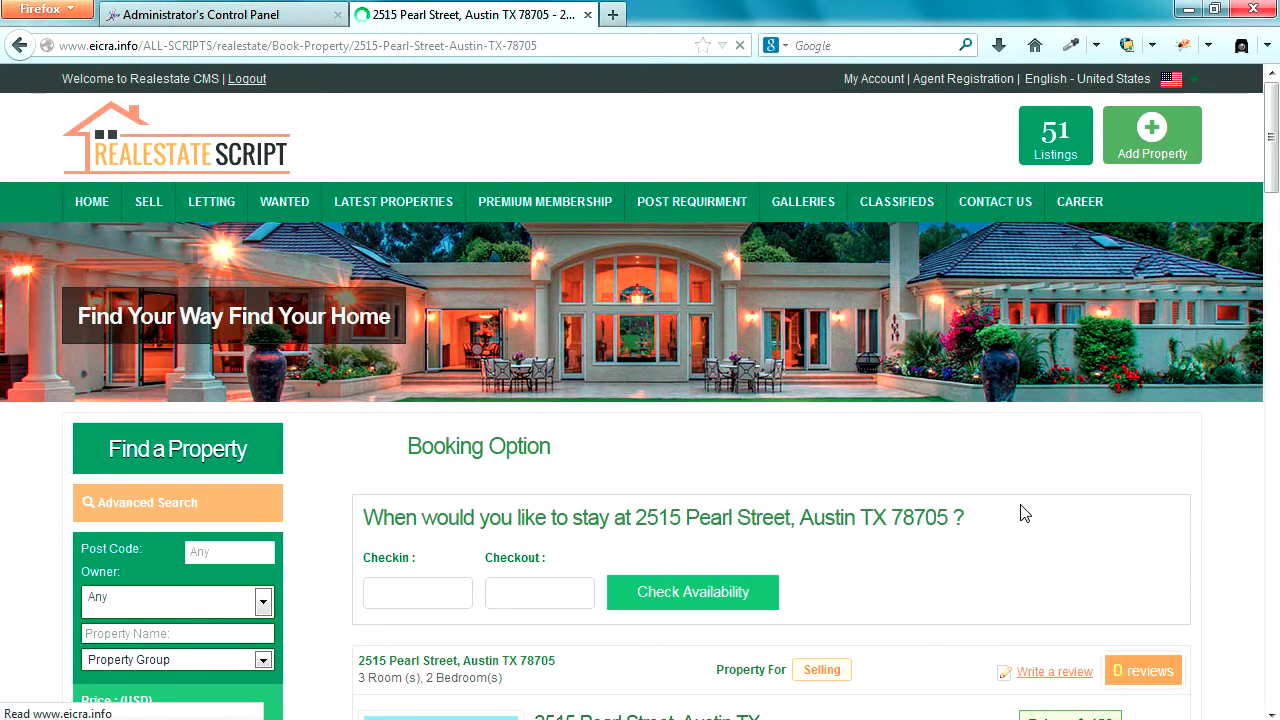
- Set check-in 2014-05-07 and check-out 2014-05-31, then check availability
{"action": "left_click", "coordinate": [498, 590]}
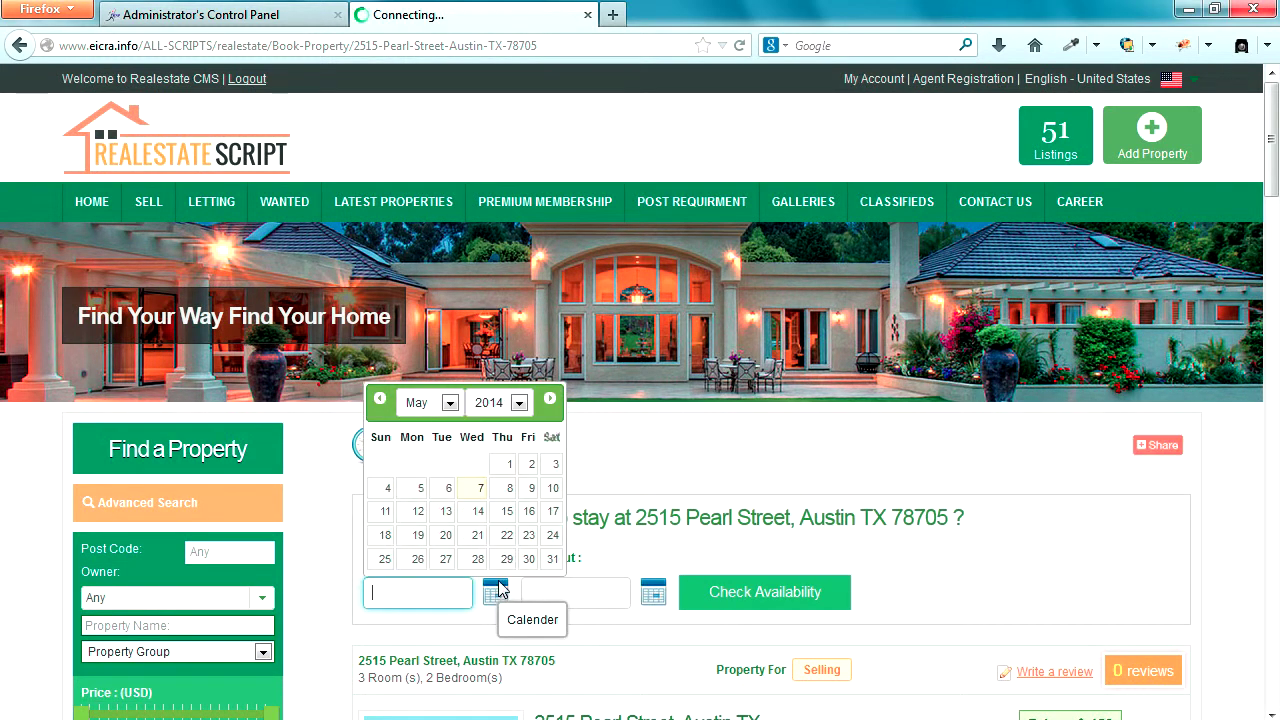
{"action": "left_click", "coordinate": [479, 488]}
{"action": "left_click", "coordinate": [652, 594]}
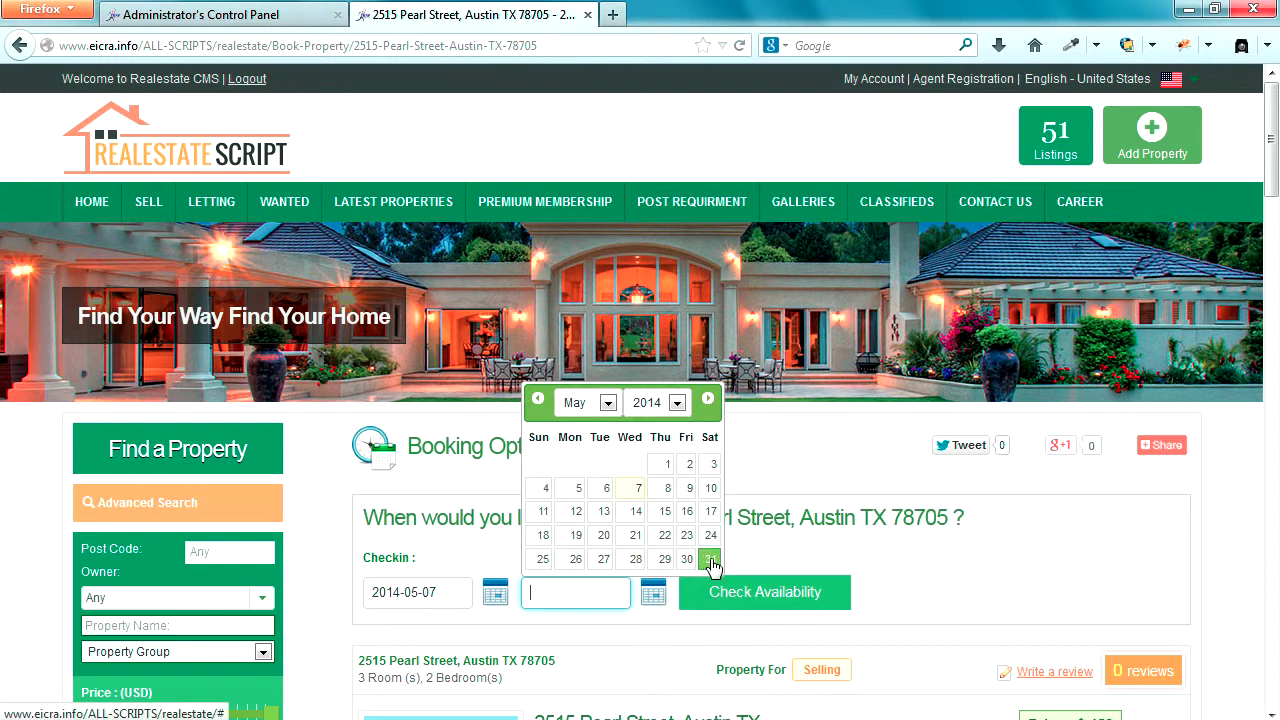
{"action": "left_click", "coordinate": [710, 560]}
{"action": "left_click", "coordinate": [733, 593]}
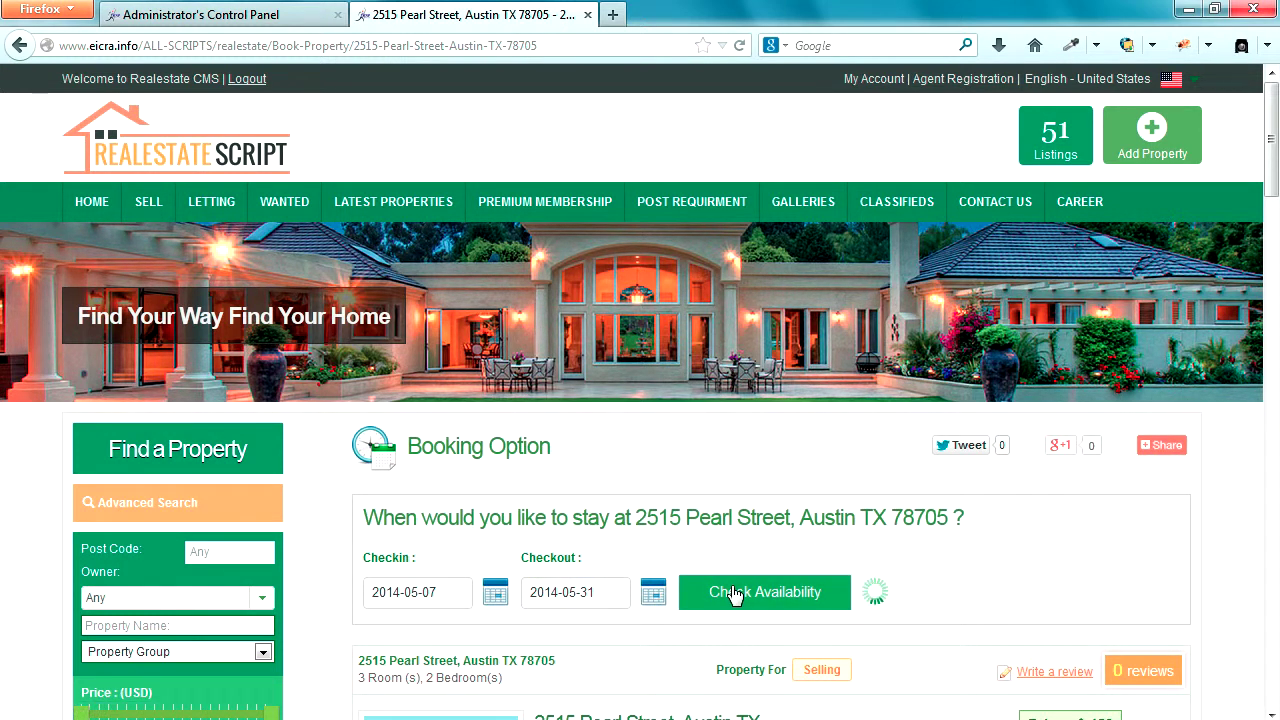
{"action": "scroll", "coordinate": [733, 593], "scroll_direction": "down", "scroll_amount": 4}
{"action": "left_click_drag", "start_coordinate": [885, 367], "coordinate": [935, 367]}
{"action": "scroll", "coordinate": [935, 365], "scroll_direction": "down", "scroll_amount": 4}
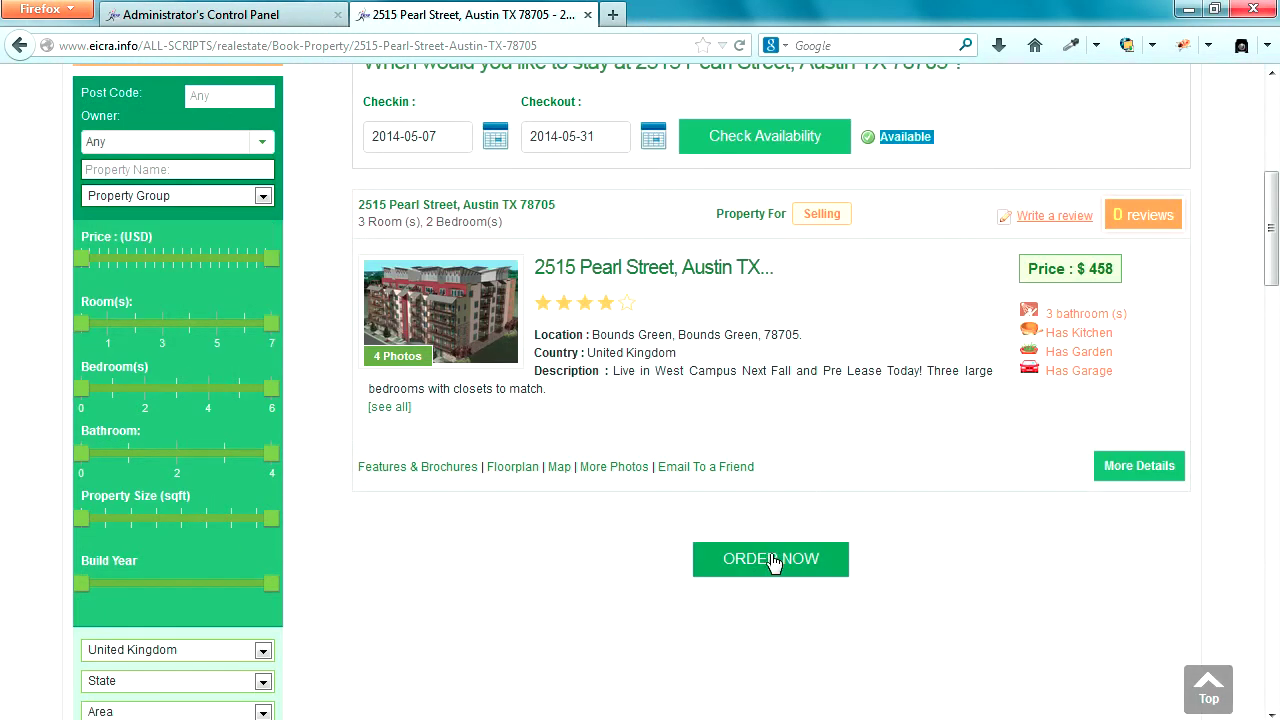
{"action": "left_click", "coordinate": [775, 562]}
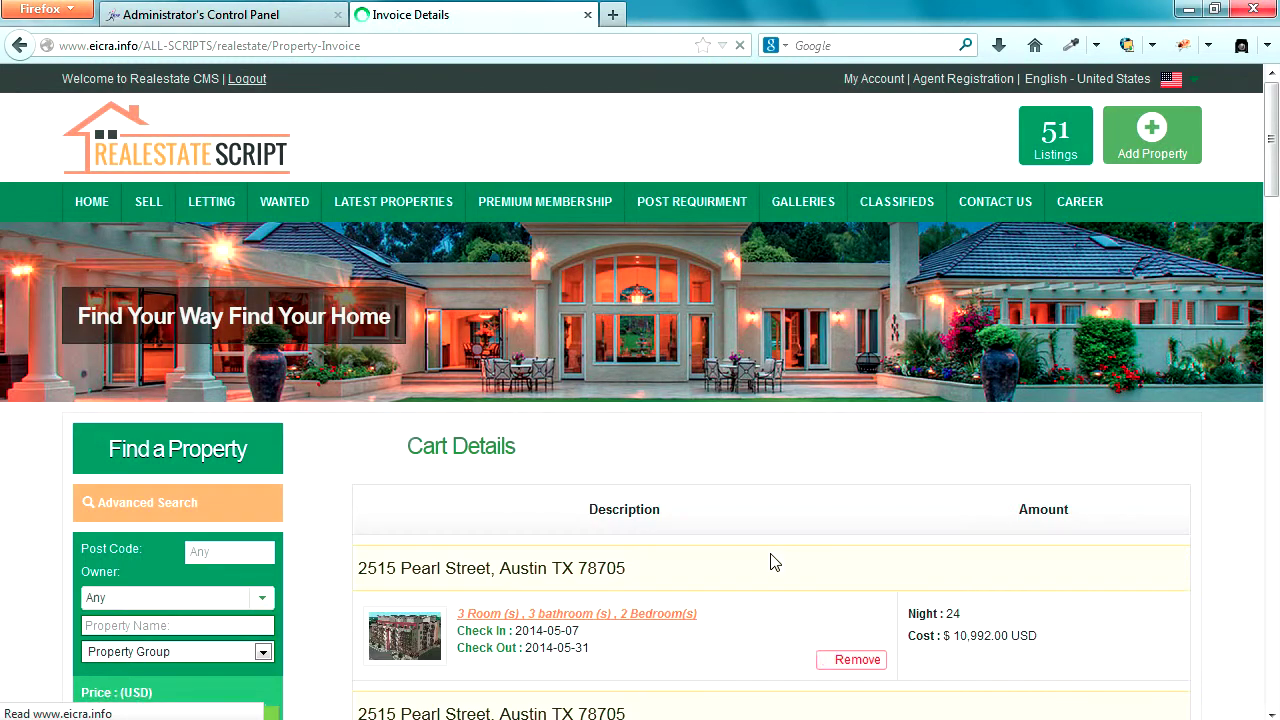
{"action": "scroll", "coordinate": [1206, 518], "scroll_direction": "down", "scroll_amount": 2}
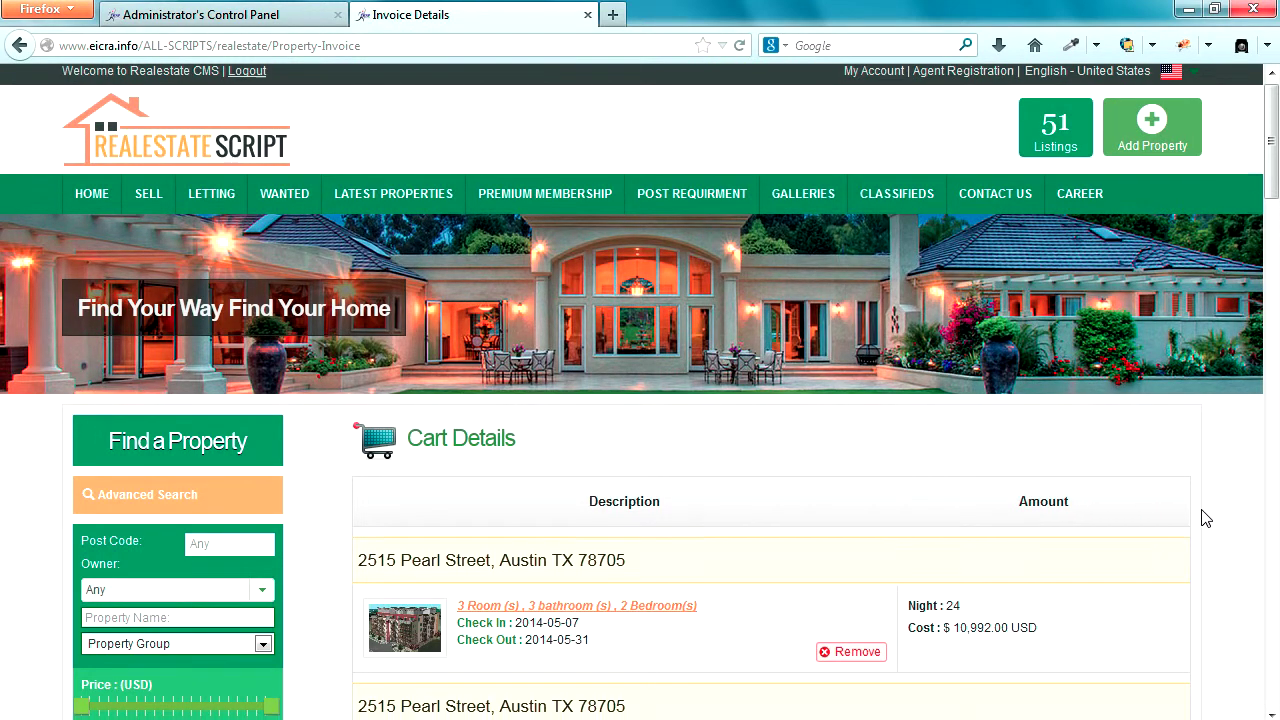
{"action": "scroll", "coordinate": [1206, 518], "scroll_direction": "down", "scroll_amount": 3}
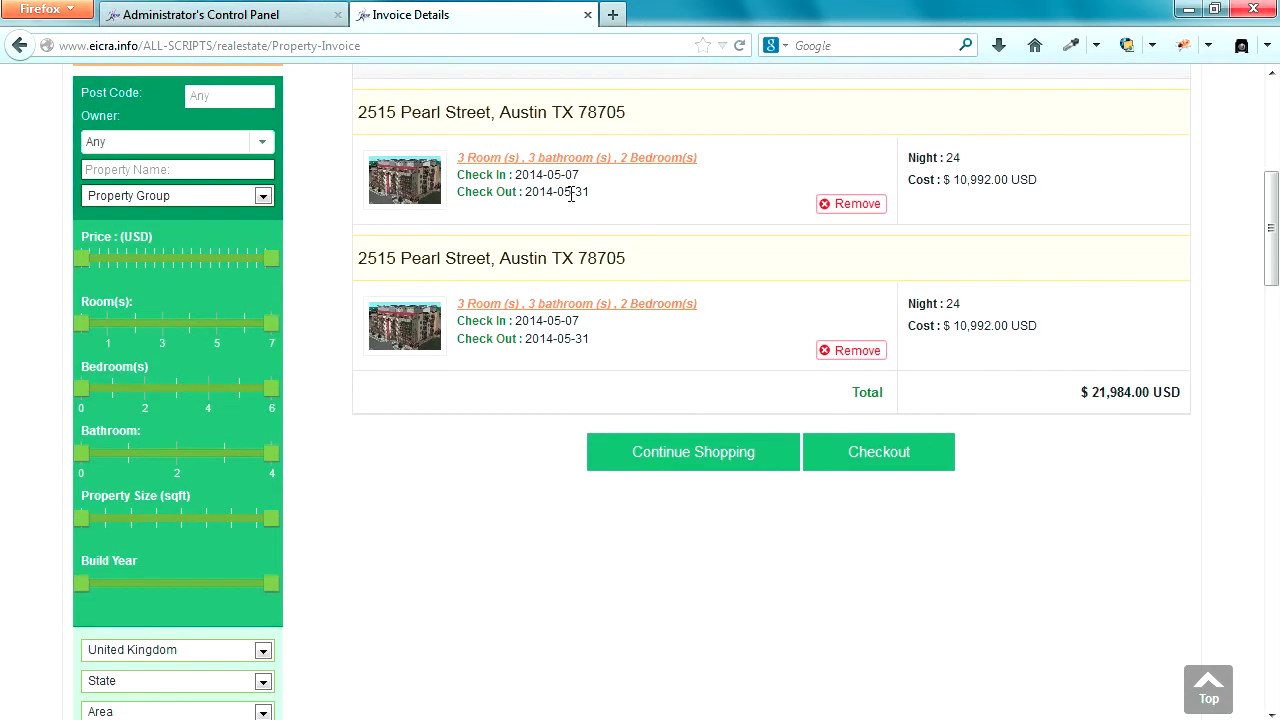
{"action": "left_click_drag", "start_coordinate": [359, 112], "coordinate": [645, 120]}
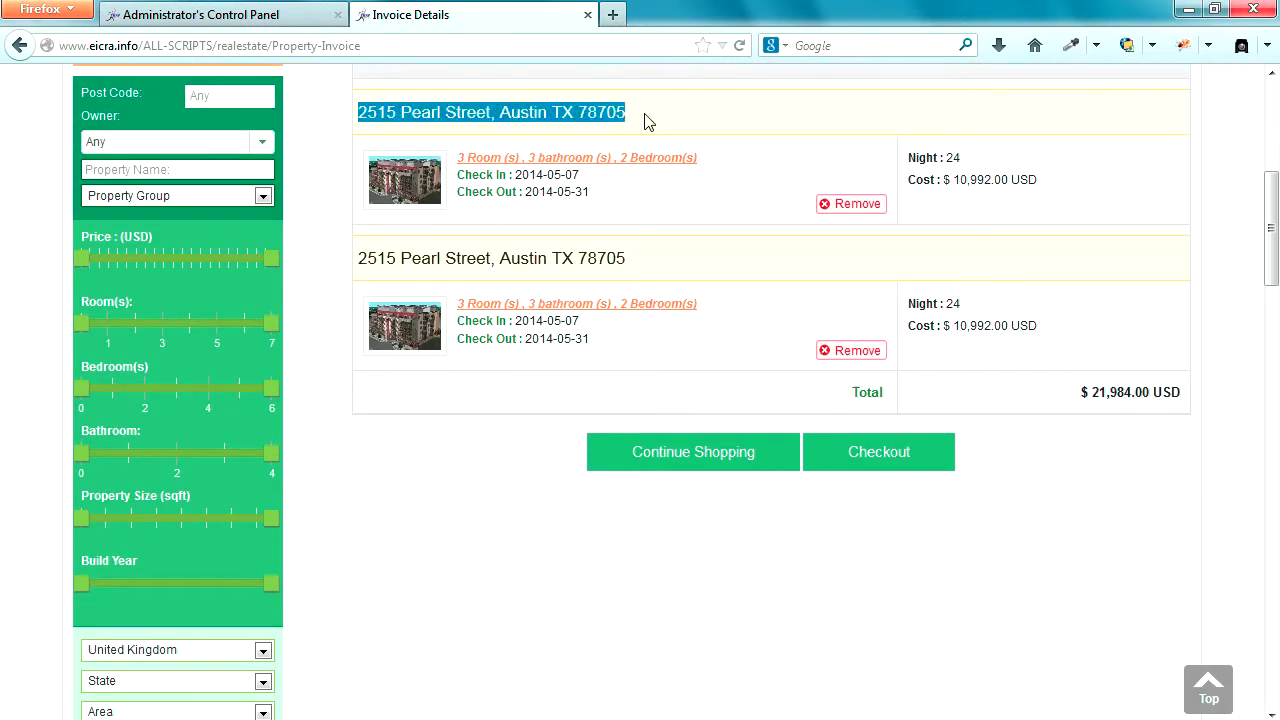
{"action": "left_click_drag", "start_coordinate": [358, 259], "coordinate": [626, 261]}
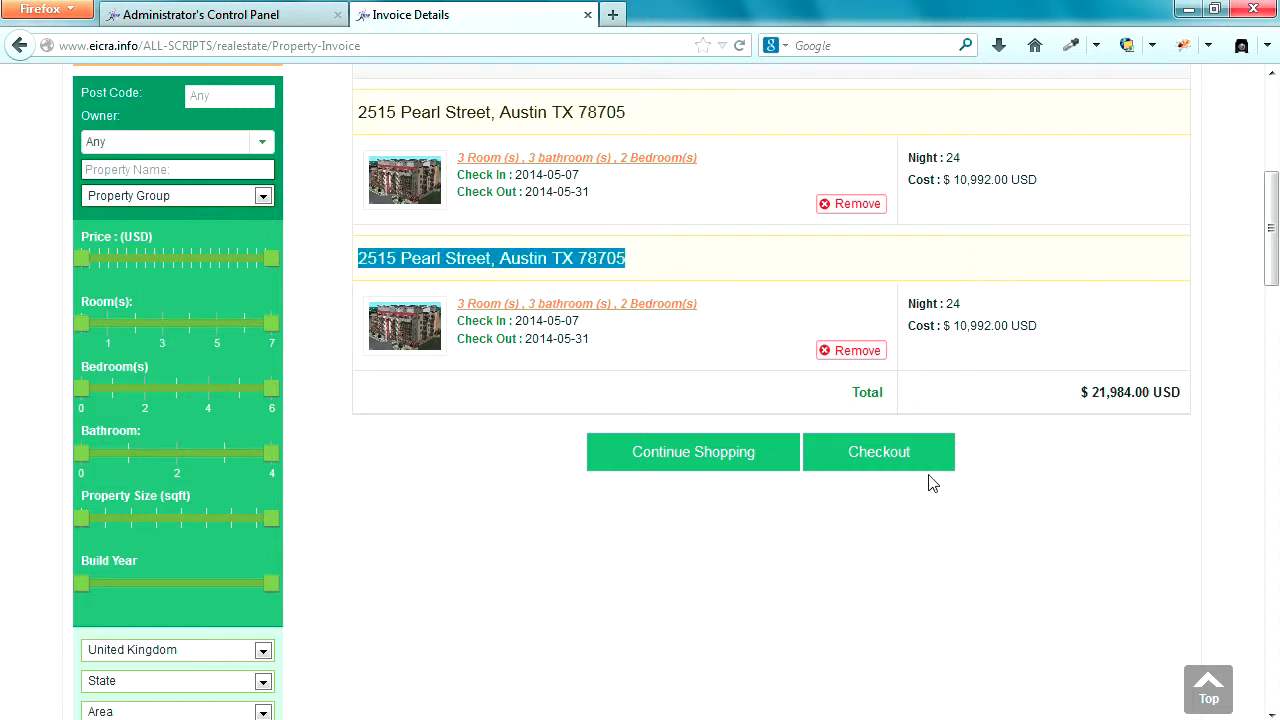
{"action": "left_click", "coordinate": [866, 355]}
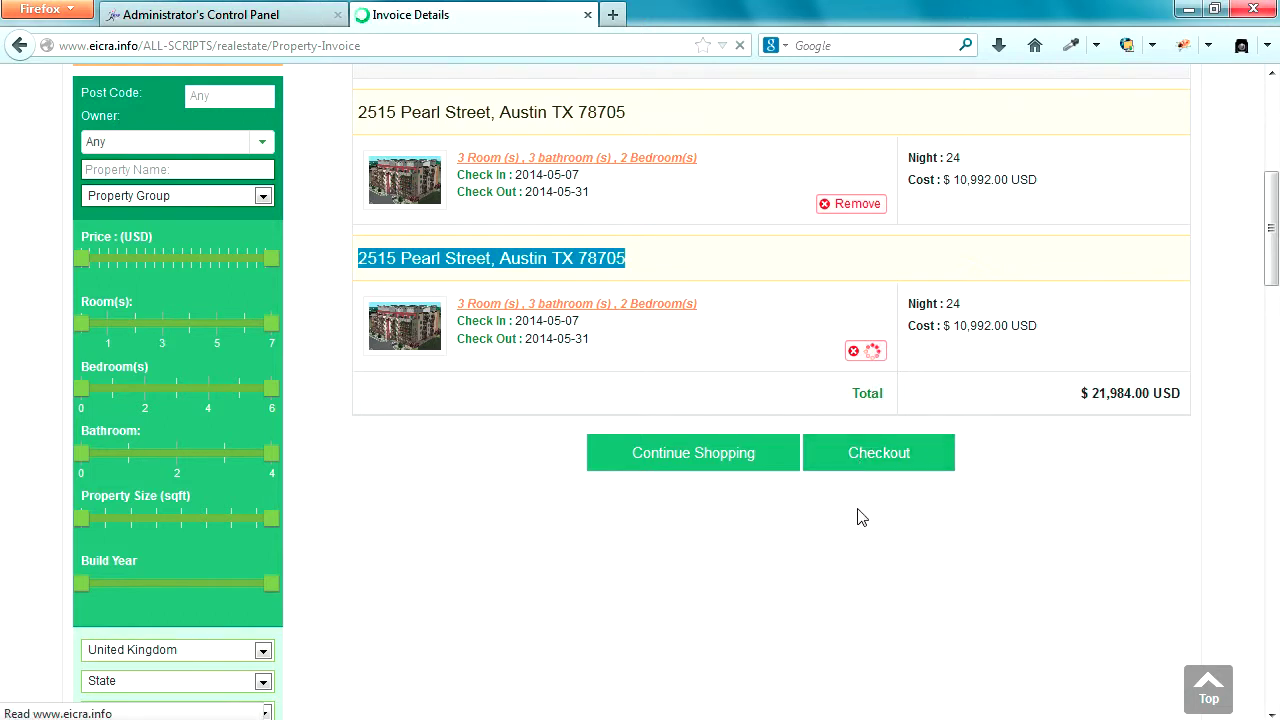
{"action": "scroll", "coordinate": [857, 508], "scroll_direction": "down", "scroll_amount": 4}
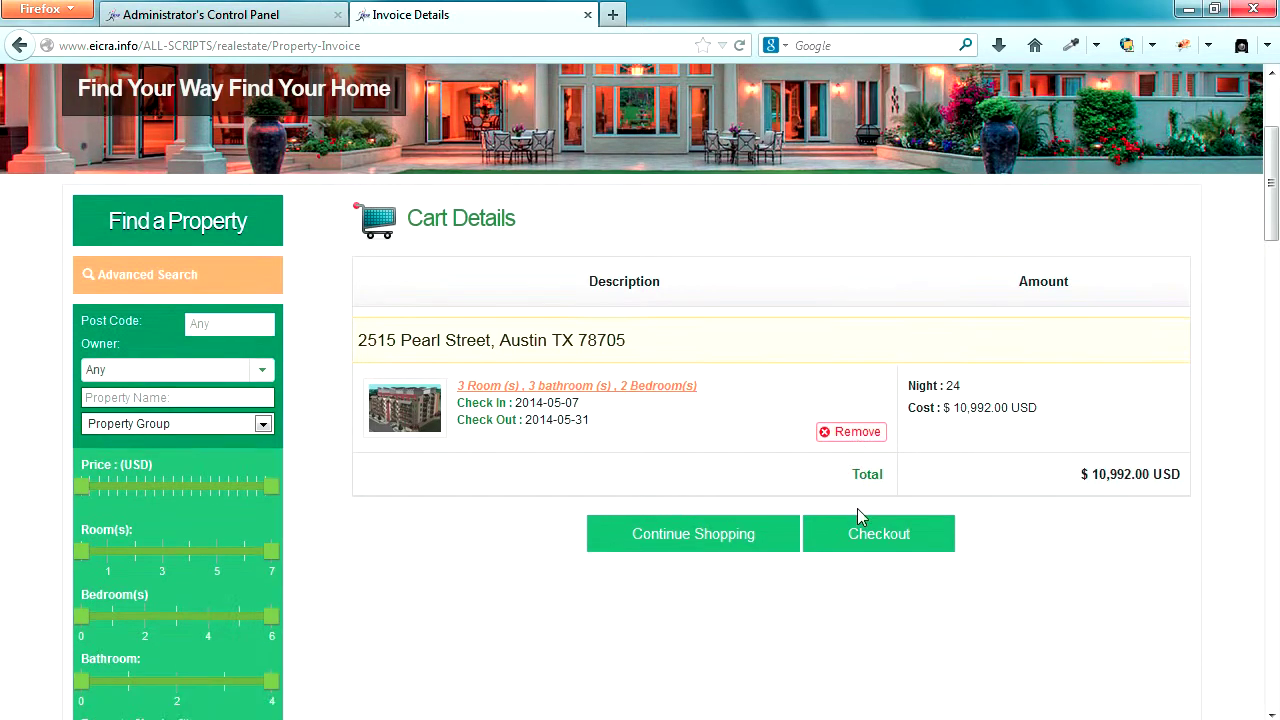
{"action": "left_click_drag", "start_coordinate": [360, 344], "coordinate": [640, 356]}
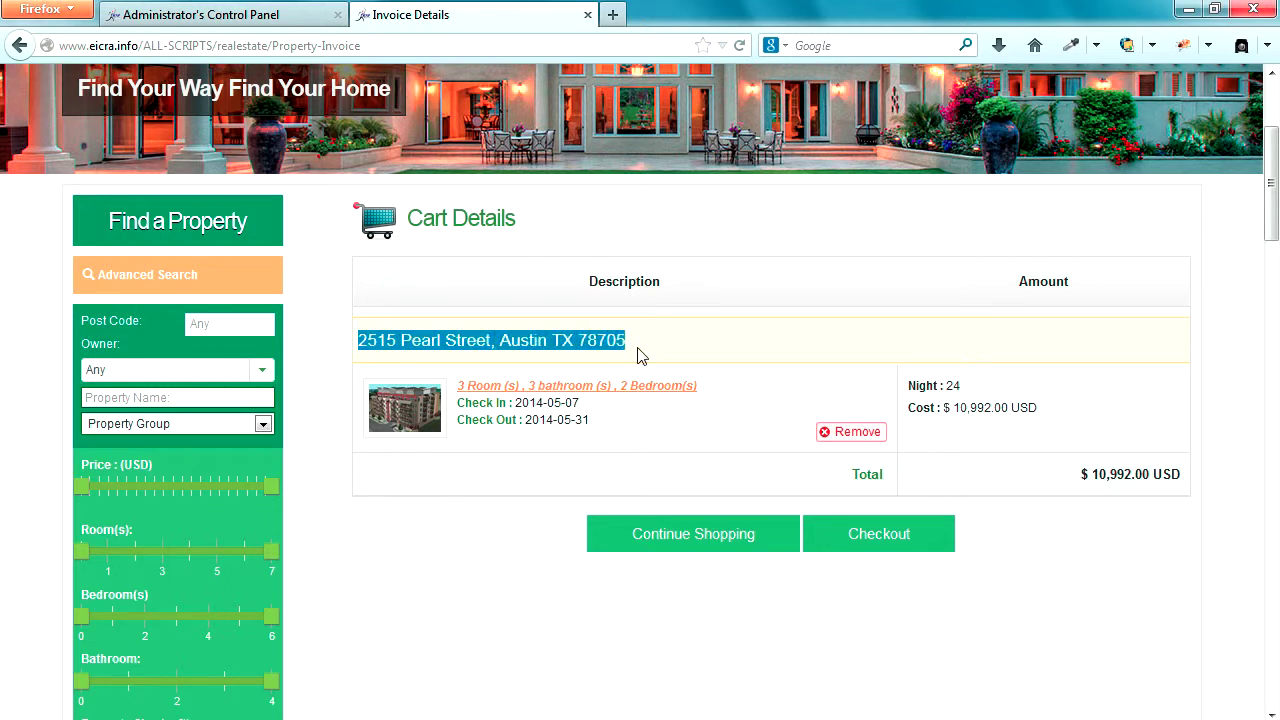
- Check out the cart to reach the Invoice Details page
{"action": "left_click", "coordinate": [880, 534]}
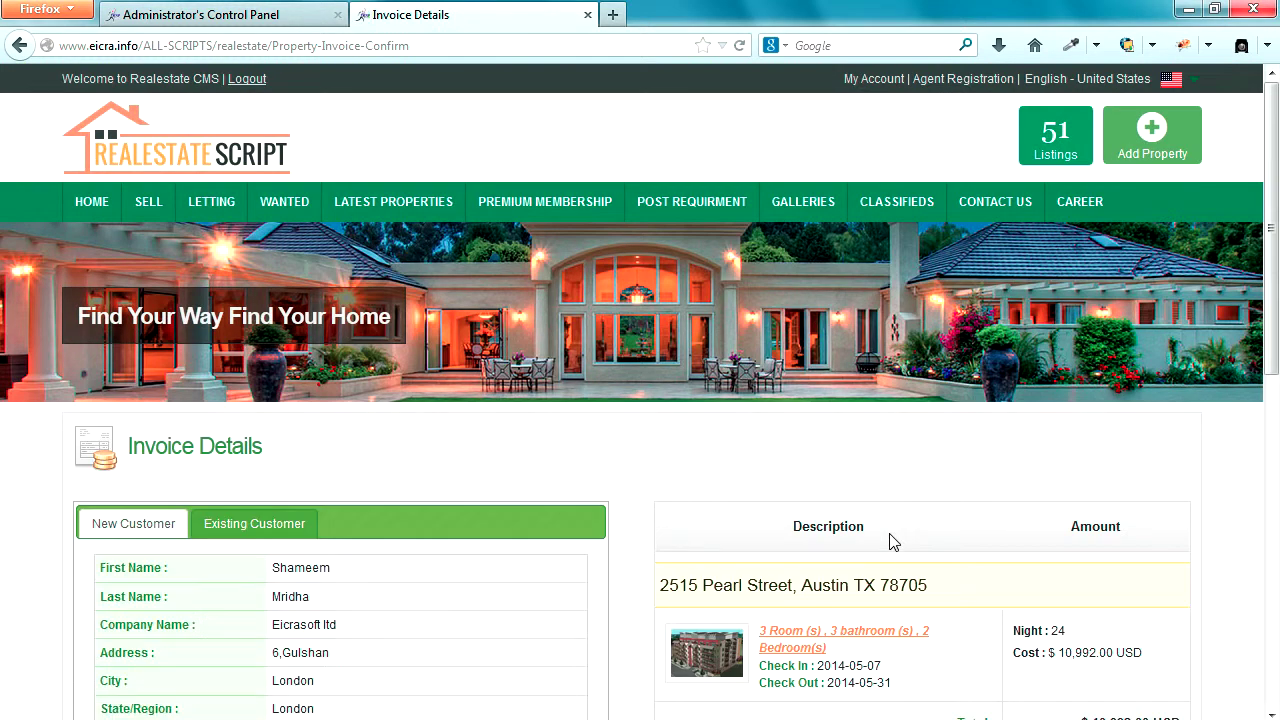
{"action": "scroll", "coordinate": [727, 528], "scroll_direction": "down", "scroll_amount": 2}
{"action": "scroll", "coordinate": [727, 528], "scroll_direction": "down", "scroll_amount": 3}
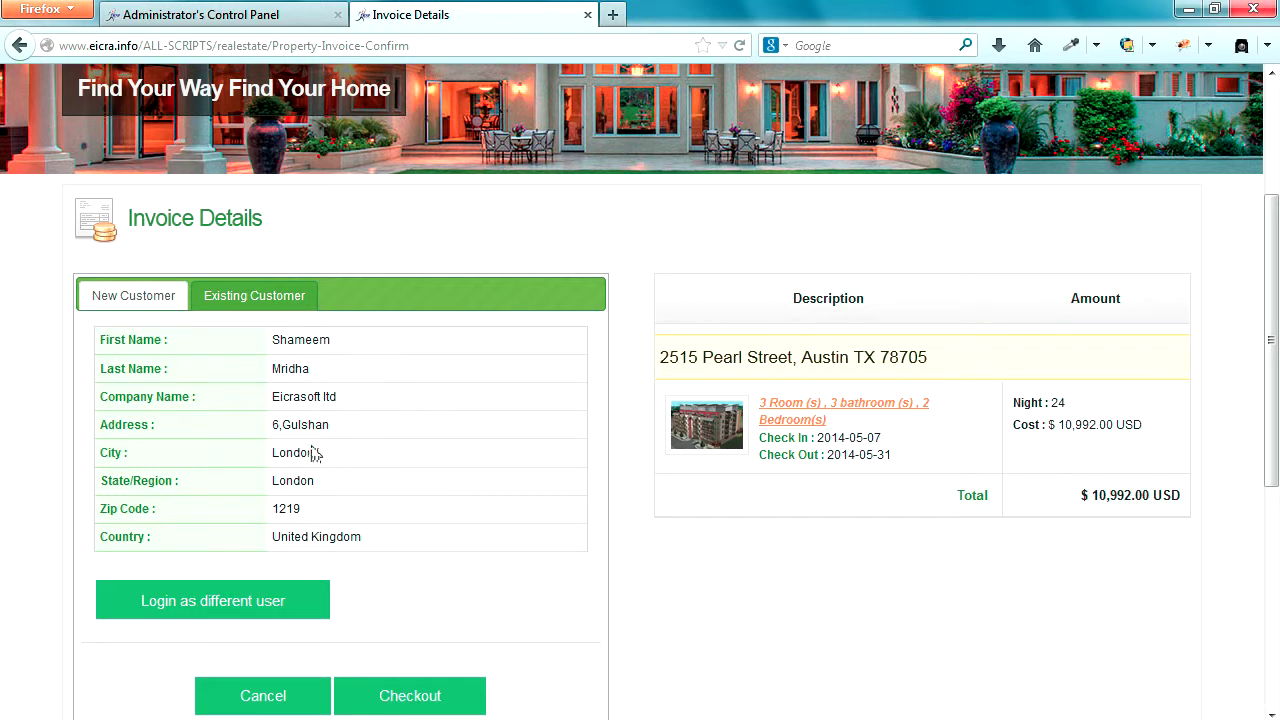
- Glance at the Administrator's Control Panel tab, then return to Invoice Details
{"action": "left_click", "coordinate": [263, 20]}
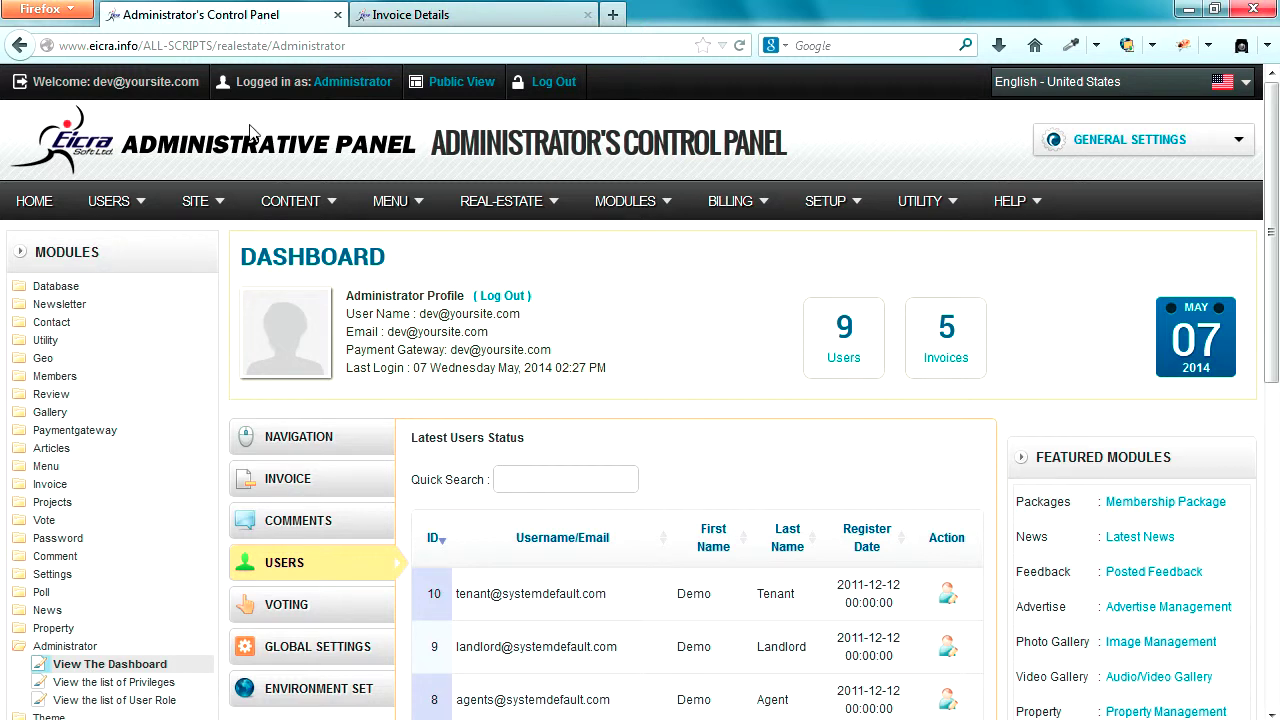
{"action": "left_click_drag", "start_coordinate": [99, 87], "coordinate": [200, 85]}
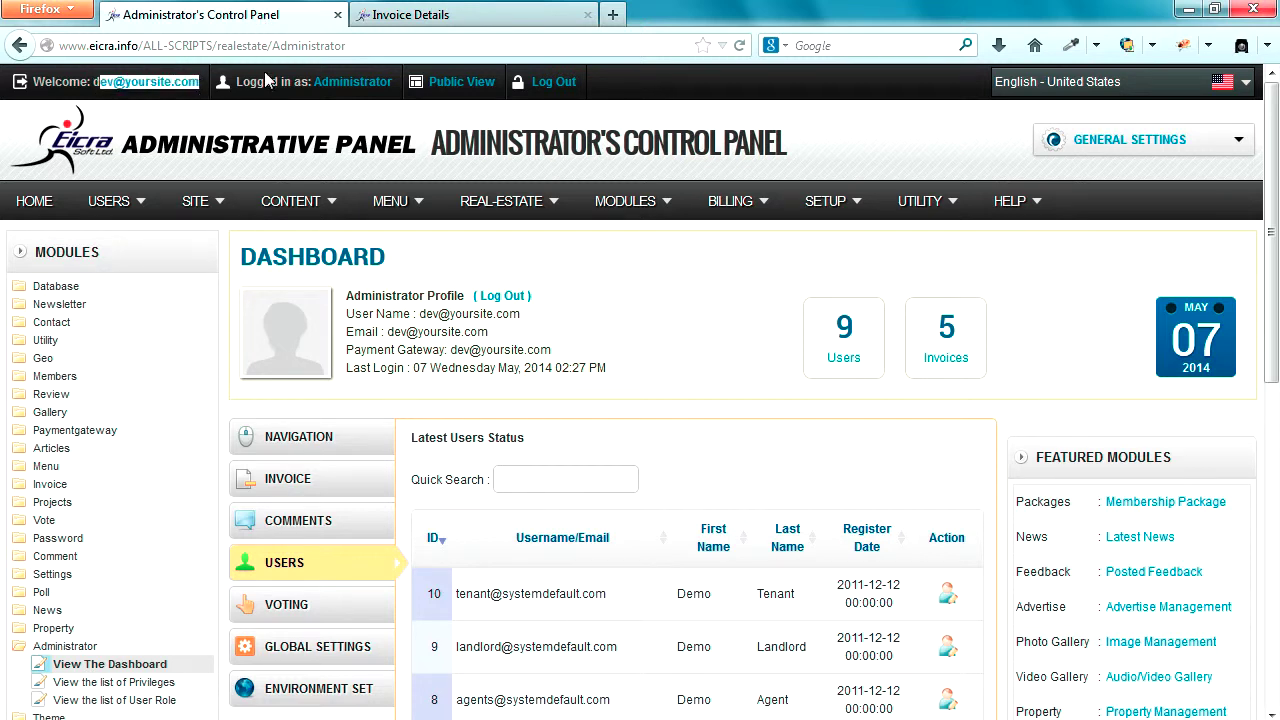
{"action": "left_click", "coordinate": [531, 20]}
{"action": "scroll", "coordinate": [430, 470], "scroll_direction": "down", "scroll_amount": 2}
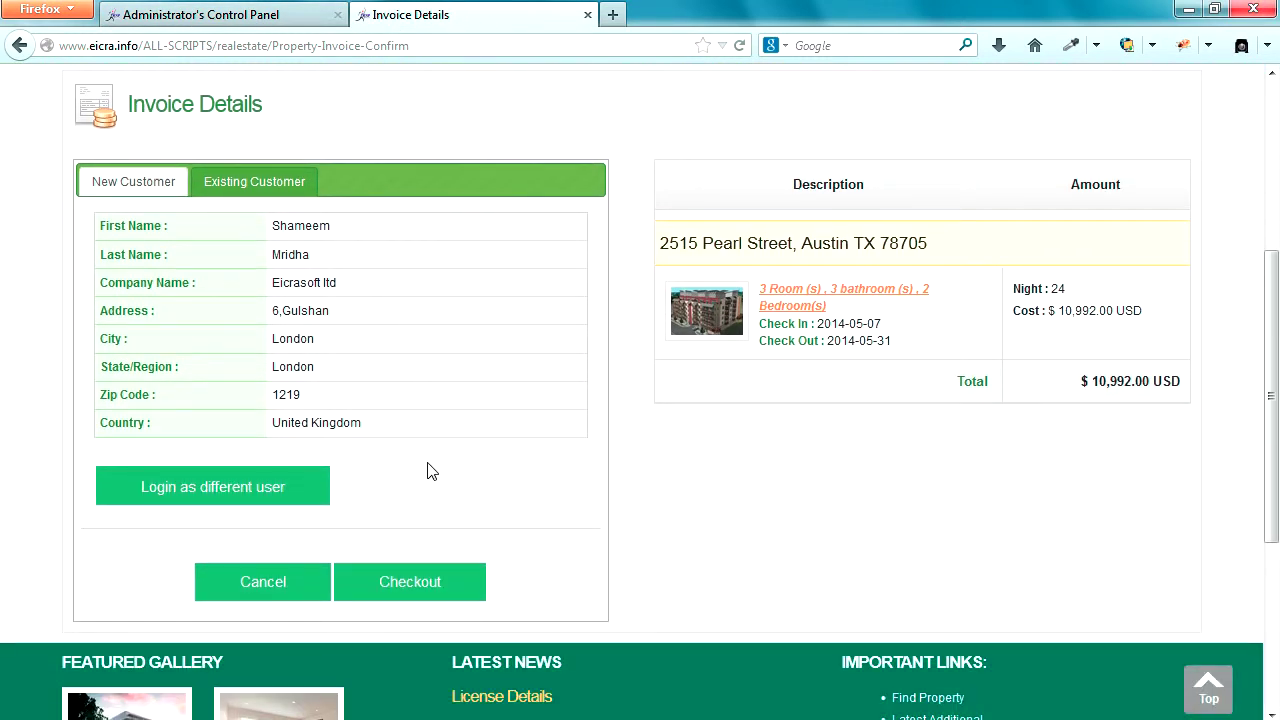
- Confirm checkout to generate UNPAID invoice #6 and send its notification e-mail
{"action": "left_click", "coordinate": [410, 588]}
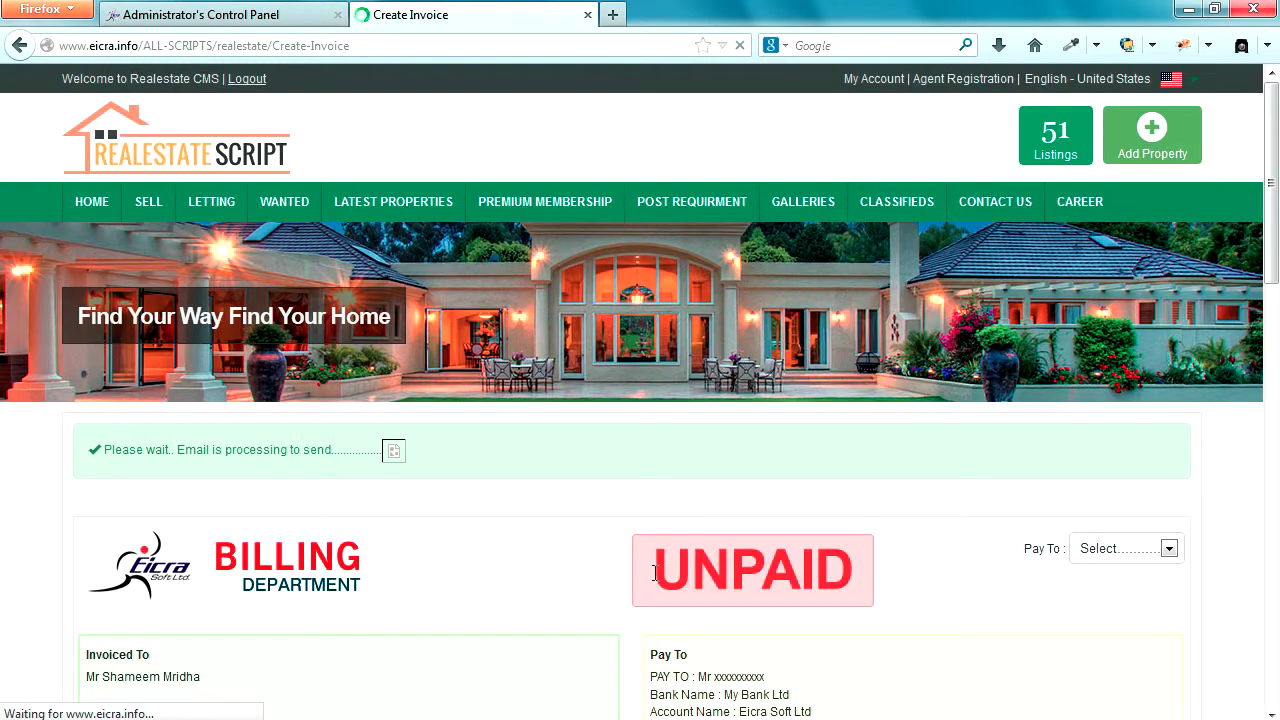
{"action": "scroll", "coordinate": [655, 572], "scroll_direction": "down", "scroll_amount": 2}
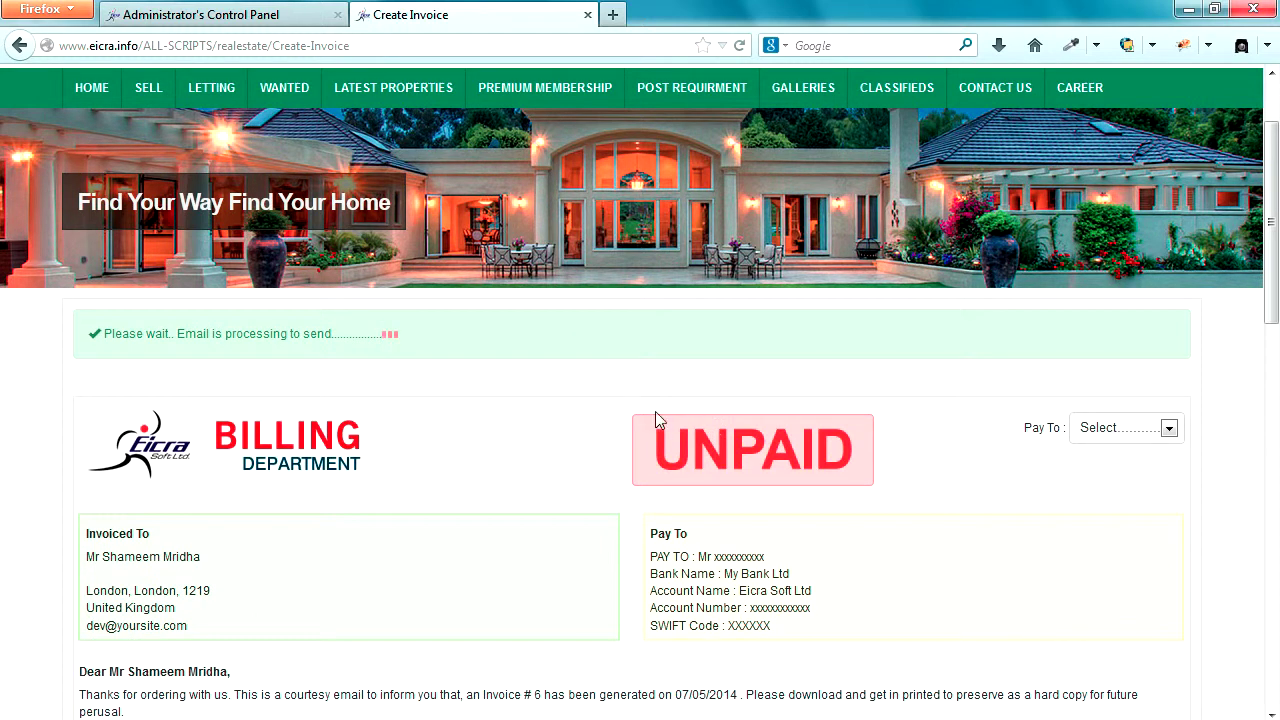
{"action": "left_click_drag", "start_coordinate": [104, 333], "coordinate": [395, 335]}
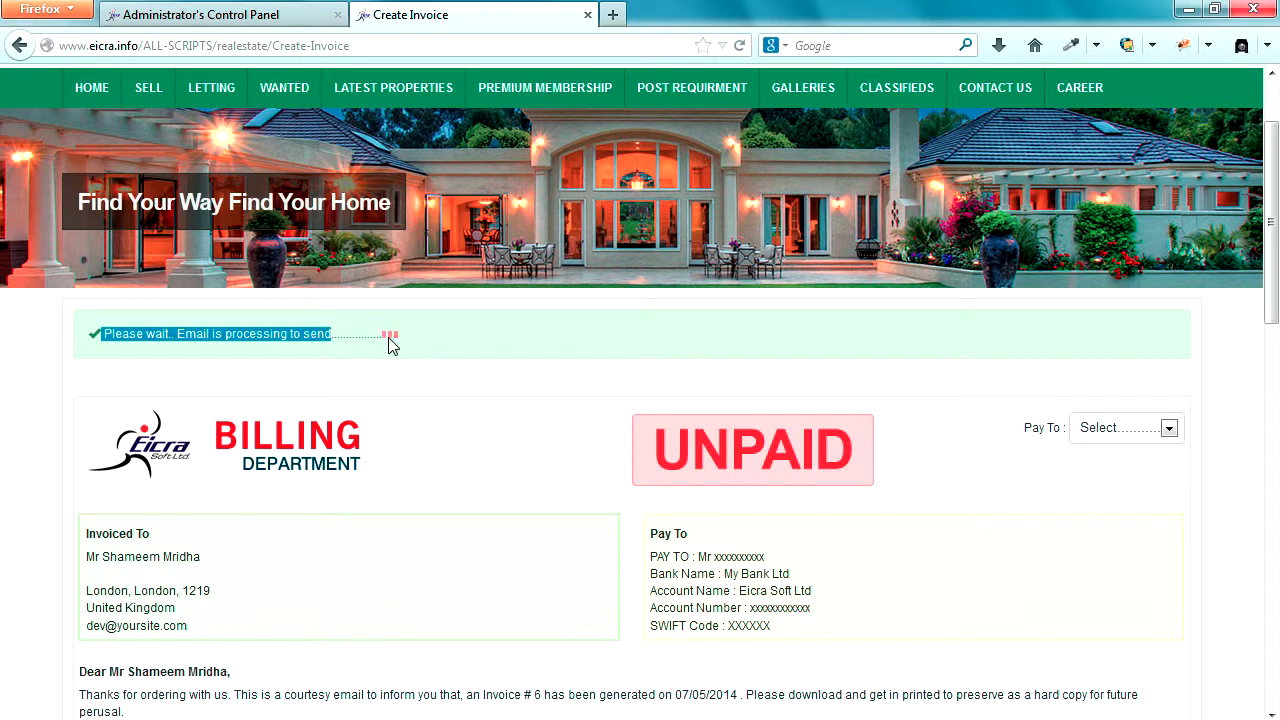
{"action": "left_click_drag", "start_coordinate": [665, 446], "coordinate": [847, 448]}
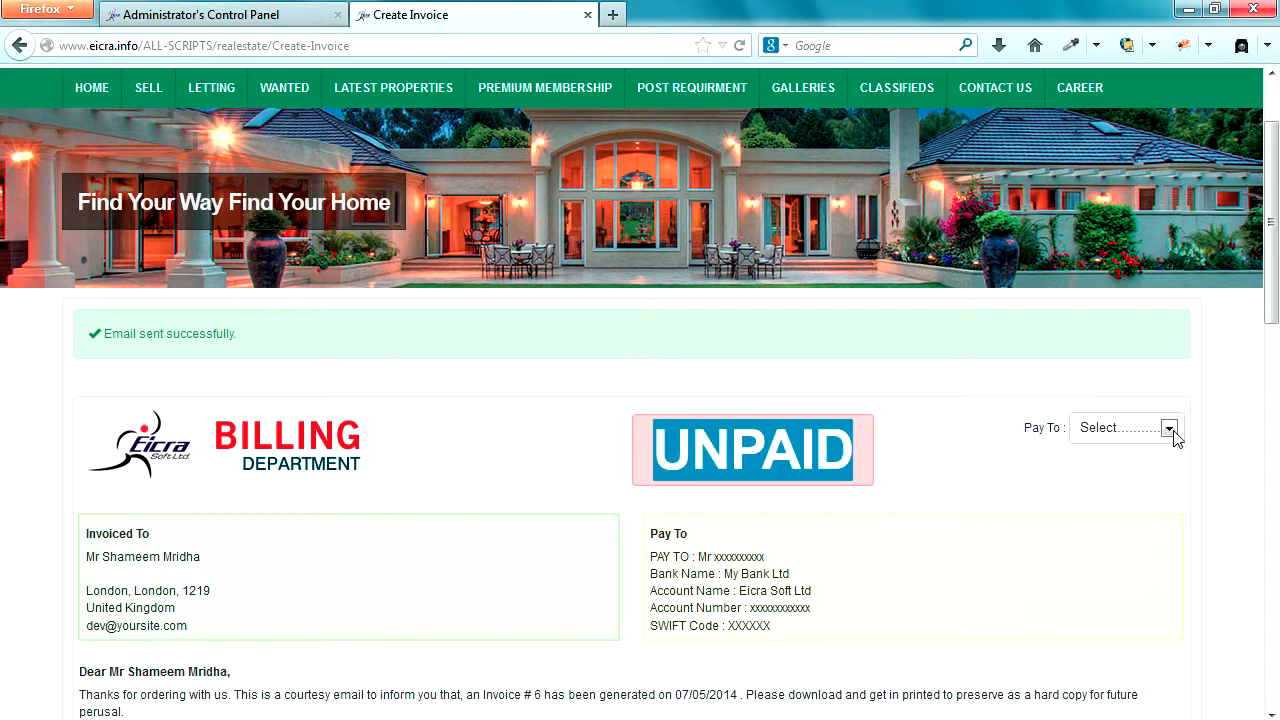
- Set the invoice's Pay To to My Bank and review the $10,992.00 USD invoice
{"action": "left_click", "coordinate": [955, 445]}
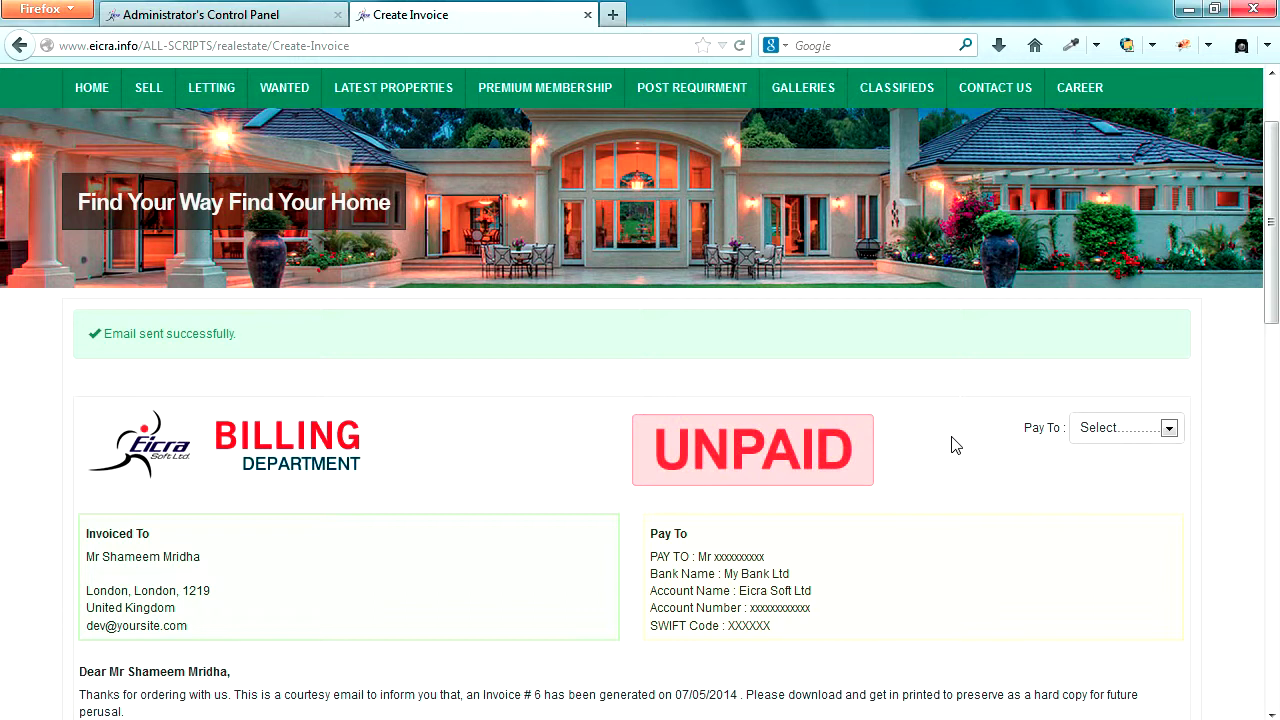
{"action": "left_click", "coordinate": [1174, 431]}
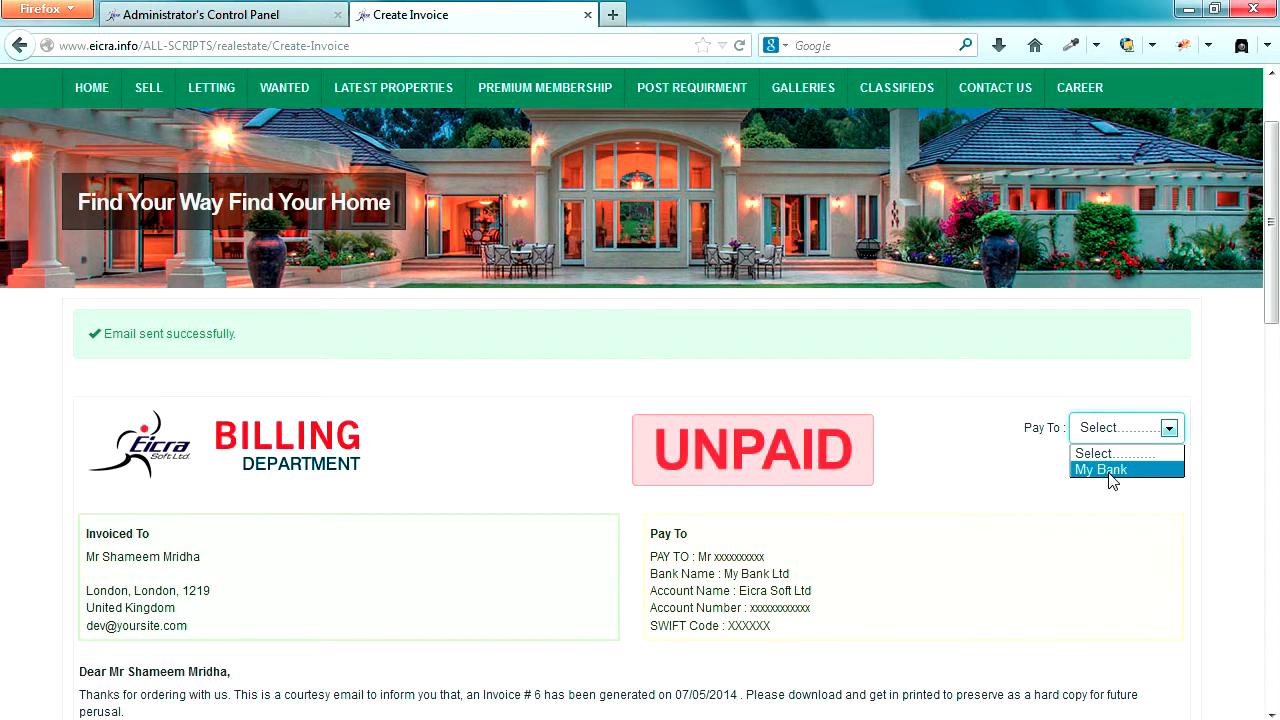
{"action": "left_click", "coordinate": [1110, 472]}
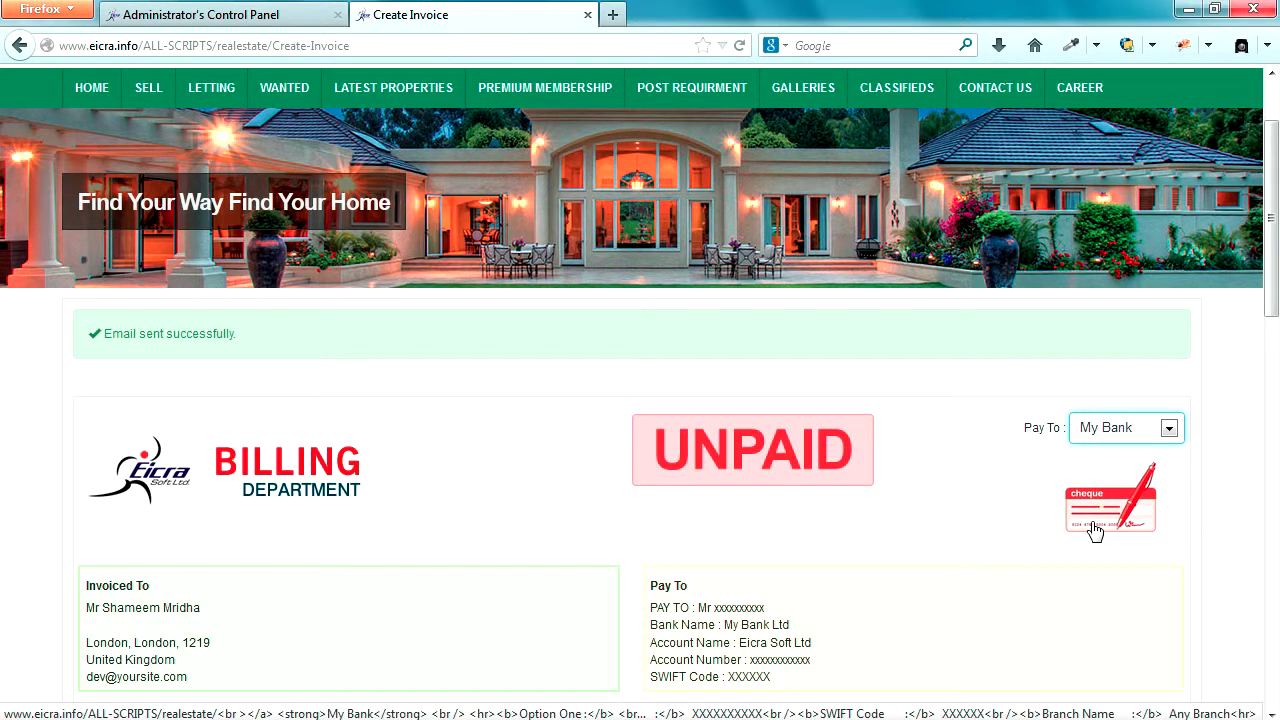
{"action": "scroll", "coordinate": [1095, 530], "scroll_direction": "down", "scroll_amount": 10}
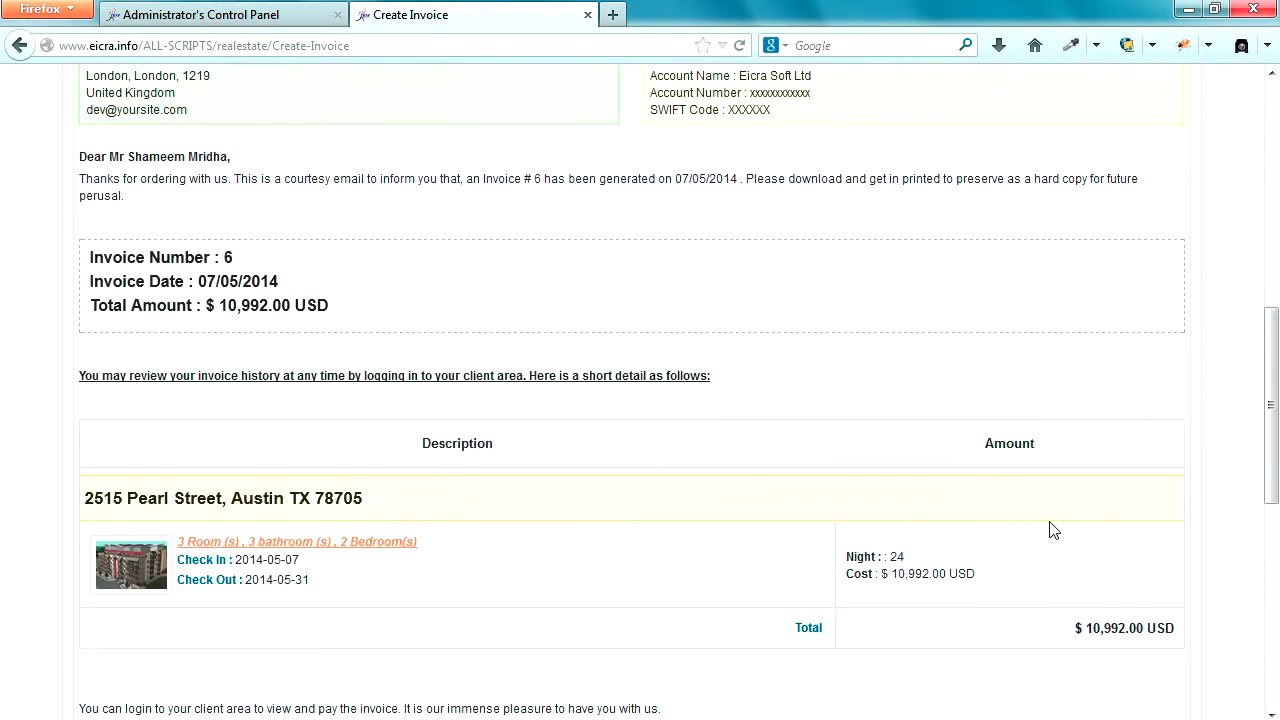
{"action": "scroll", "coordinate": [1054, 530], "scroll_direction": "up", "scroll_amount": 10}
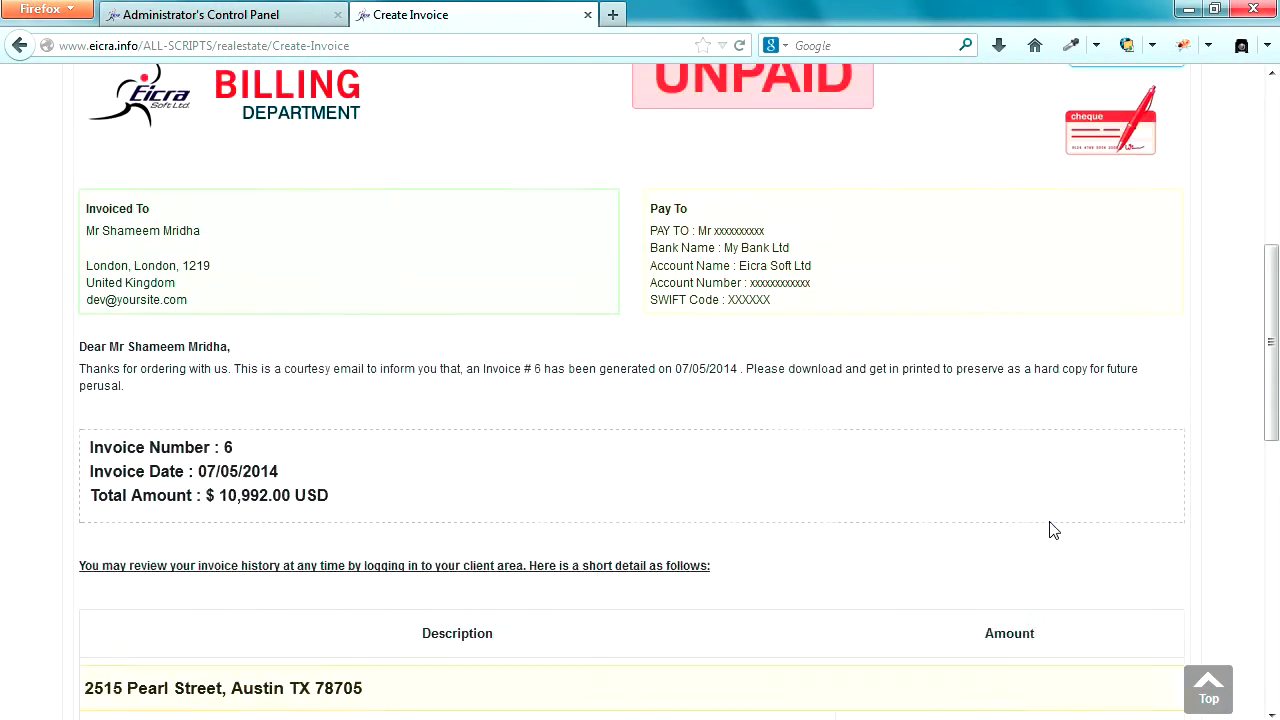
{"action": "scroll", "coordinate": [1051, 530], "scroll_direction": "down", "scroll_amount": 2}
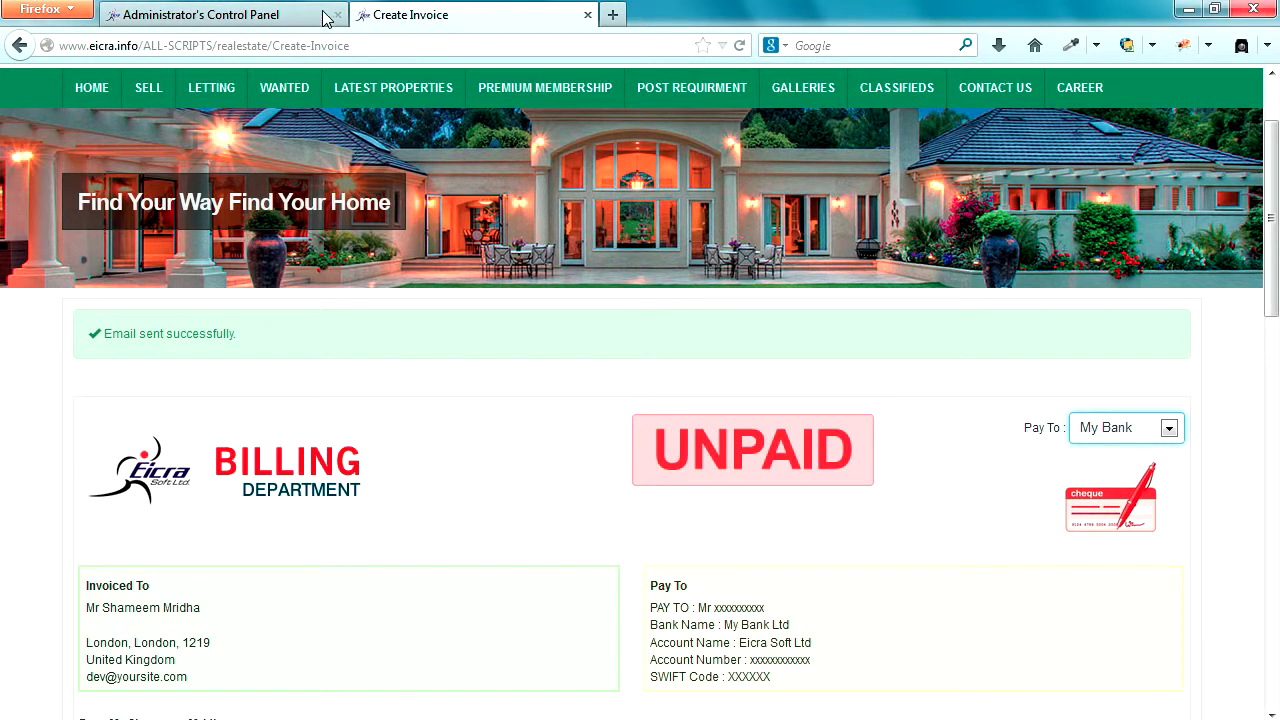
- Switch to the admin dashboard and look over the USERS, CONTENT and SITE menus
{"action": "left_click", "coordinate": [272, 18]}
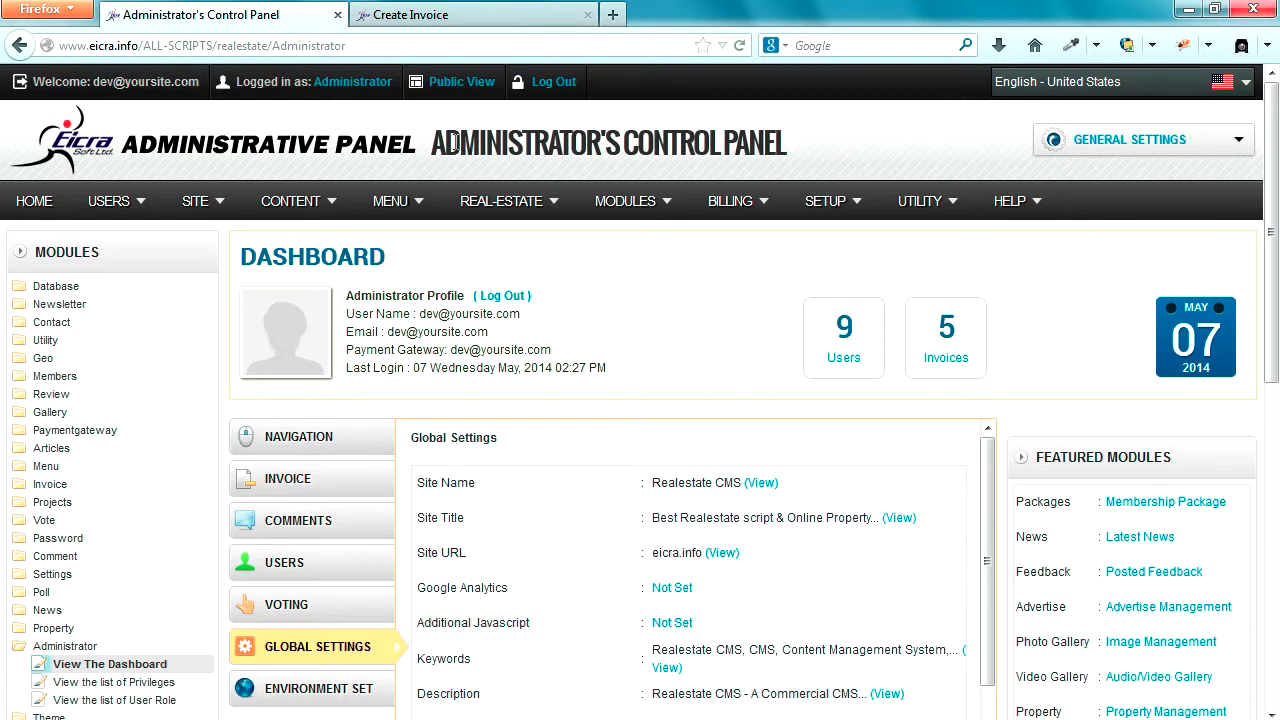
{"action": "left_click_drag", "start_coordinate": [432, 145], "coordinate": [786, 150]}
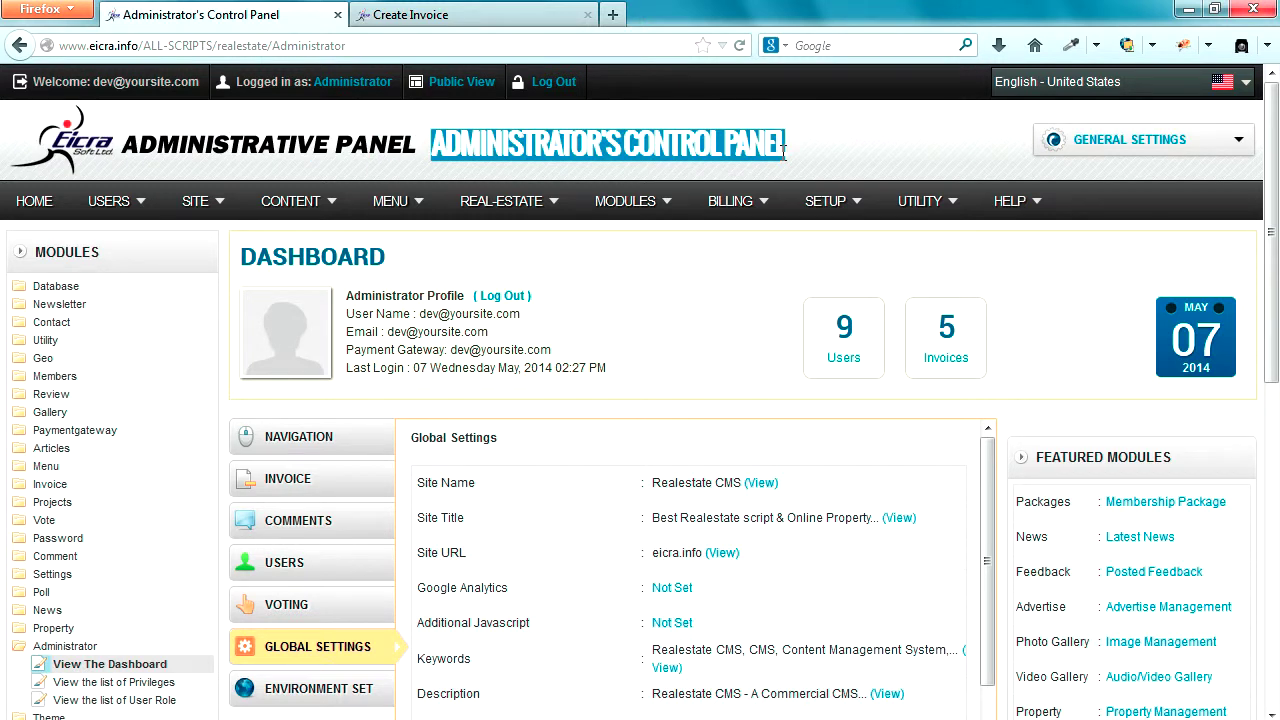
{"action": "left_click", "coordinate": [801, 162]}
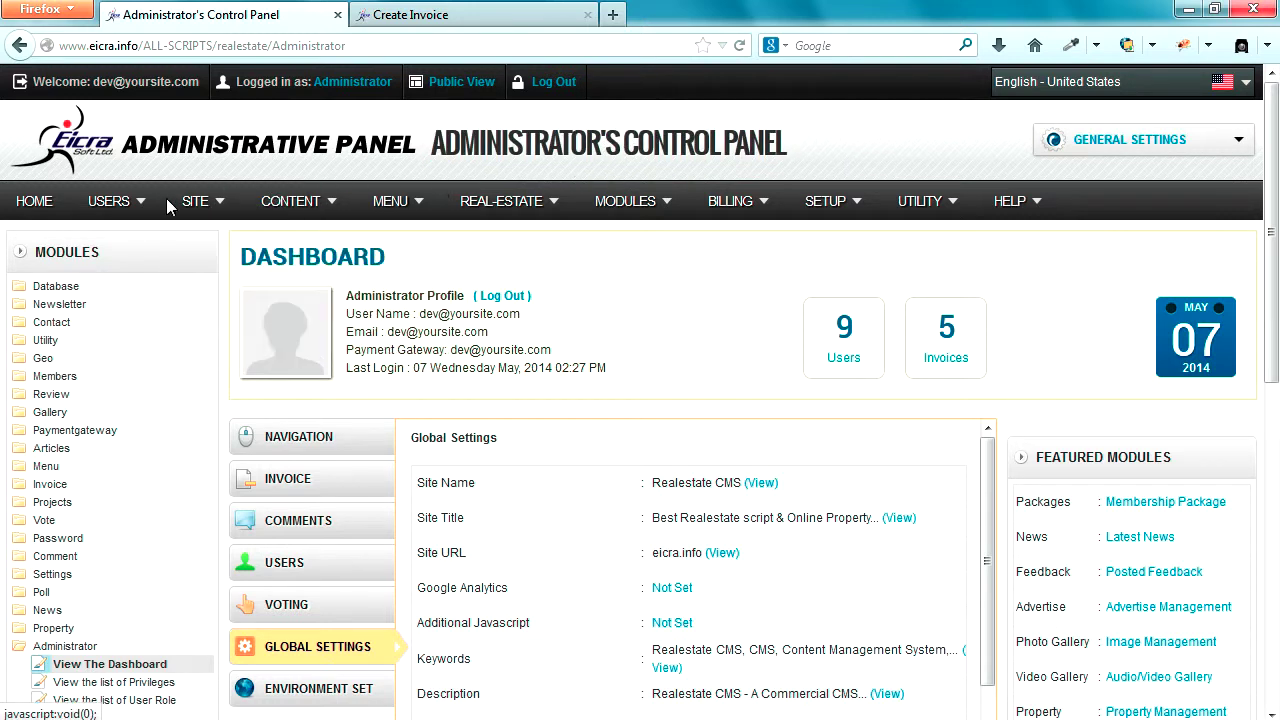
{"action": "mouse_move", "coordinate": [143, 207]}
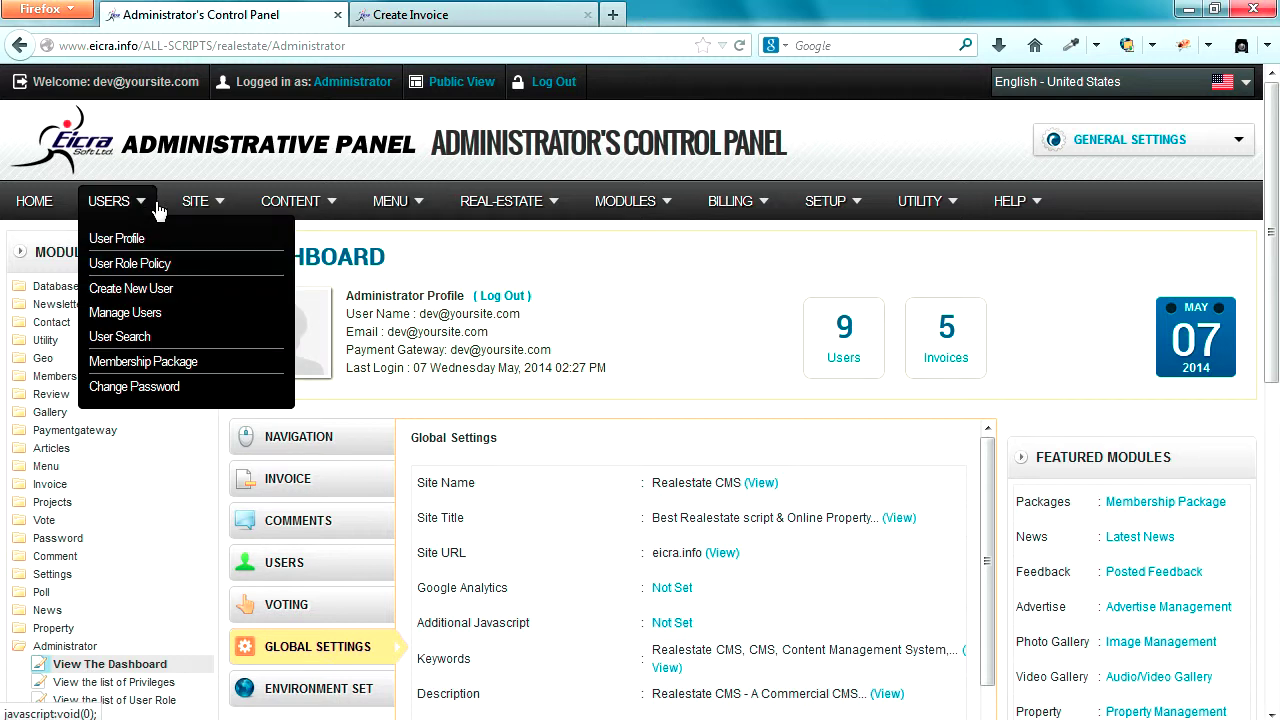
{"action": "mouse_move", "coordinate": [335, 210]}
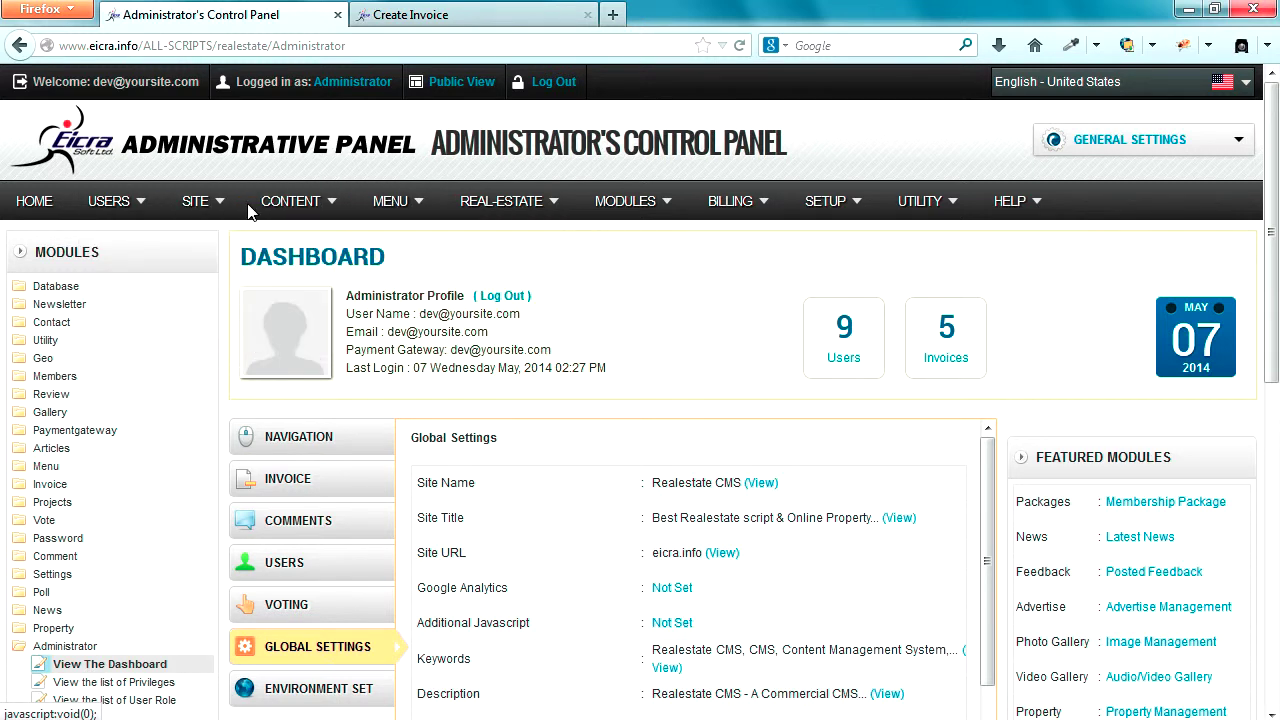
{"action": "mouse_move", "coordinate": [212, 211]}
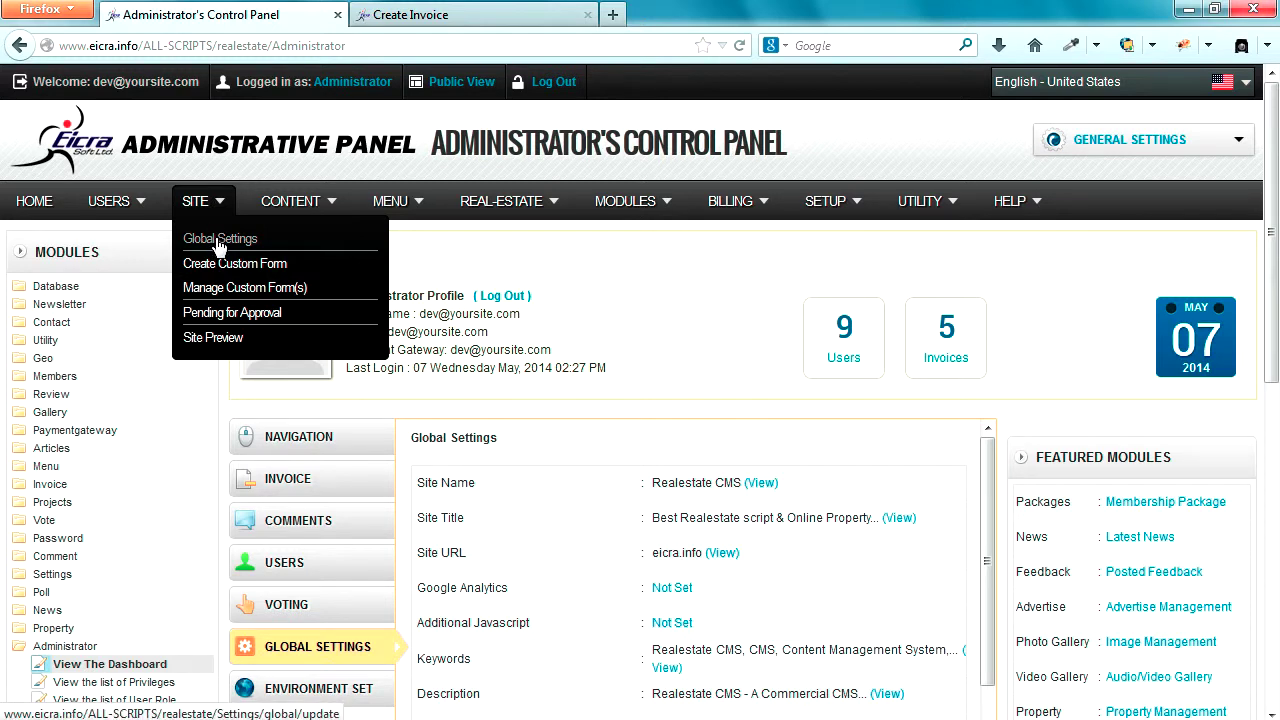
- Open SITE > Global Settings and inspect the Payment & Billing site owner account, leaving it unchanged
{"action": "left_click", "coordinate": [219, 247]}
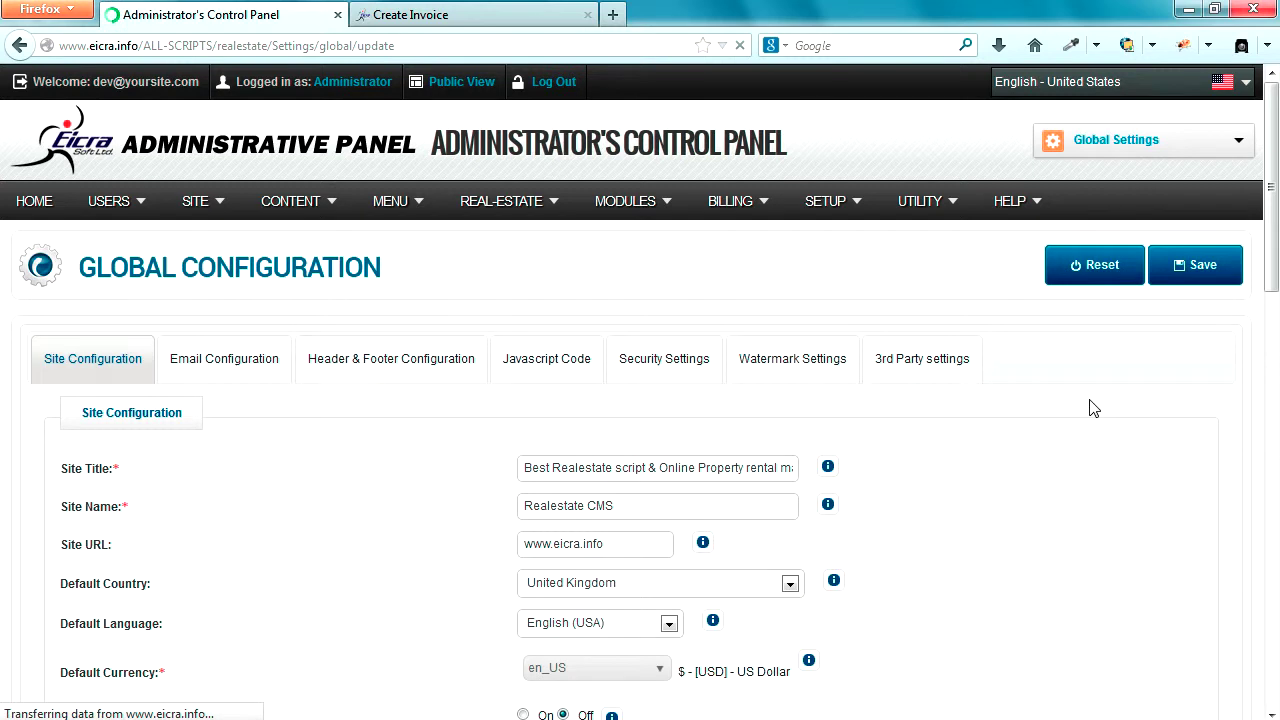
{"action": "scroll", "coordinate": [1092, 408], "scroll_direction": "down", "scroll_amount": 3}
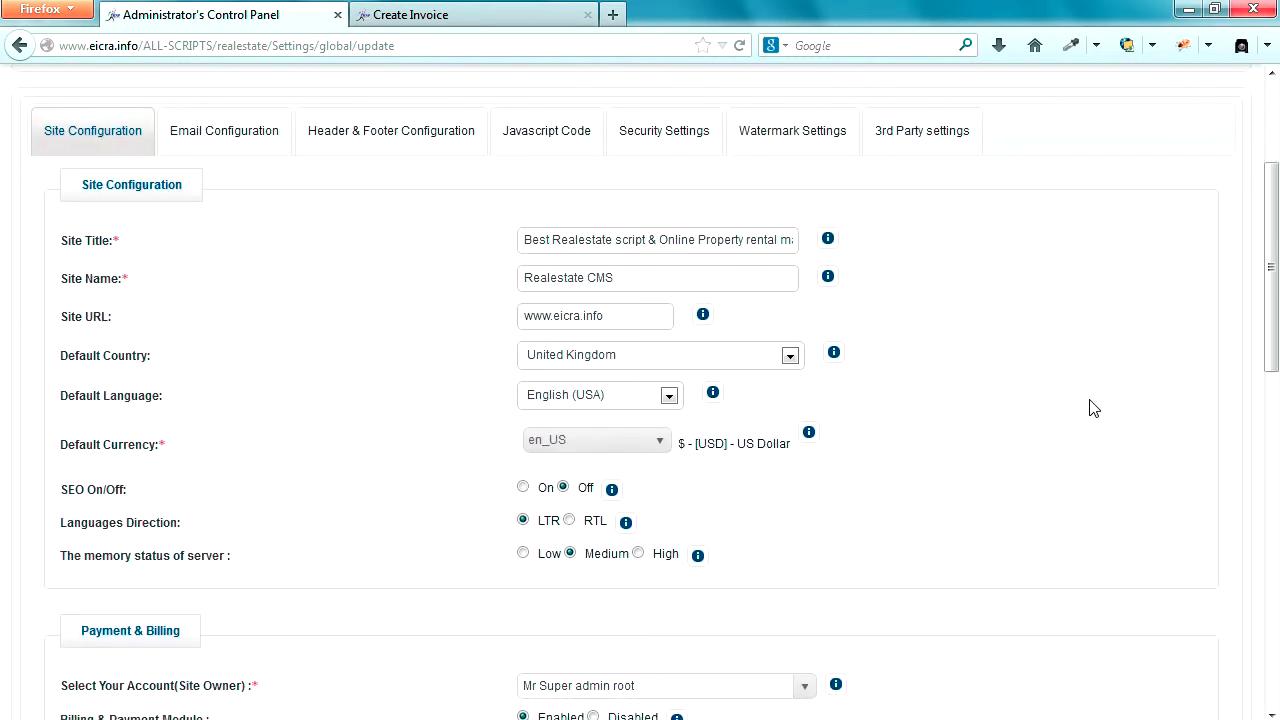
{"action": "scroll", "coordinate": [1092, 408], "scroll_direction": "down", "scroll_amount": 1}
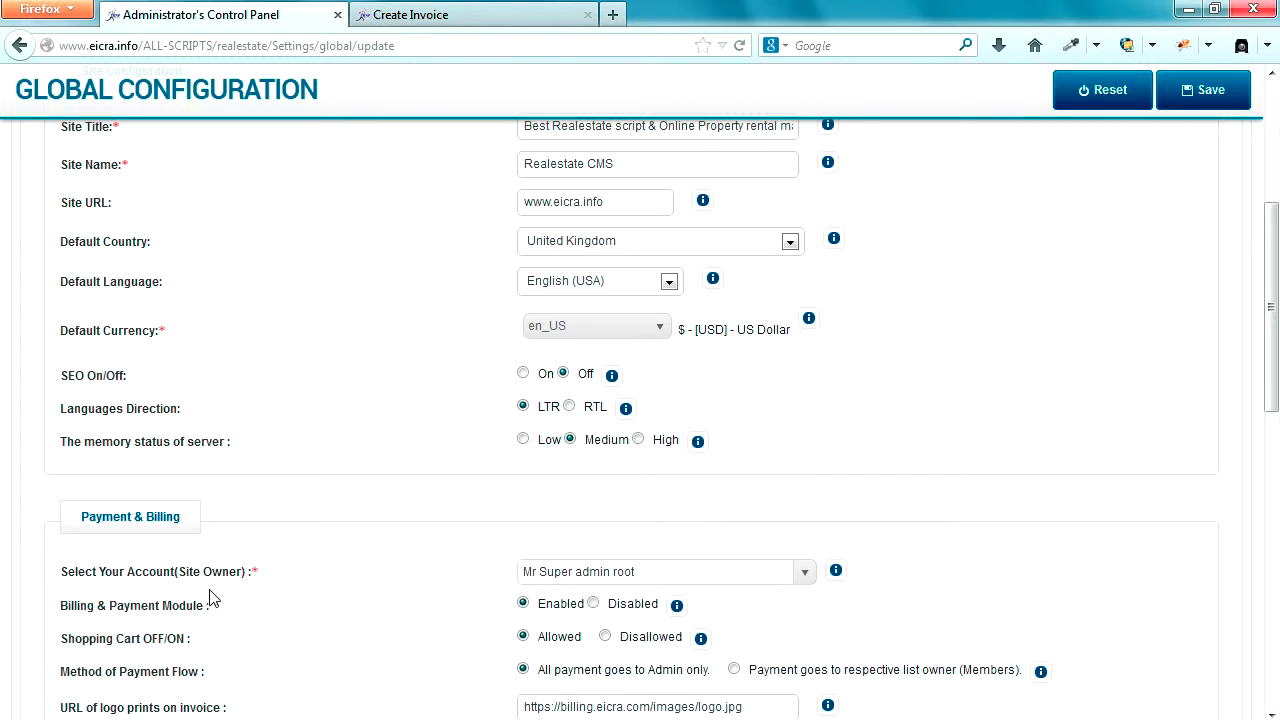
{"action": "left_click_drag", "start_coordinate": [61, 578], "coordinate": [255, 575]}
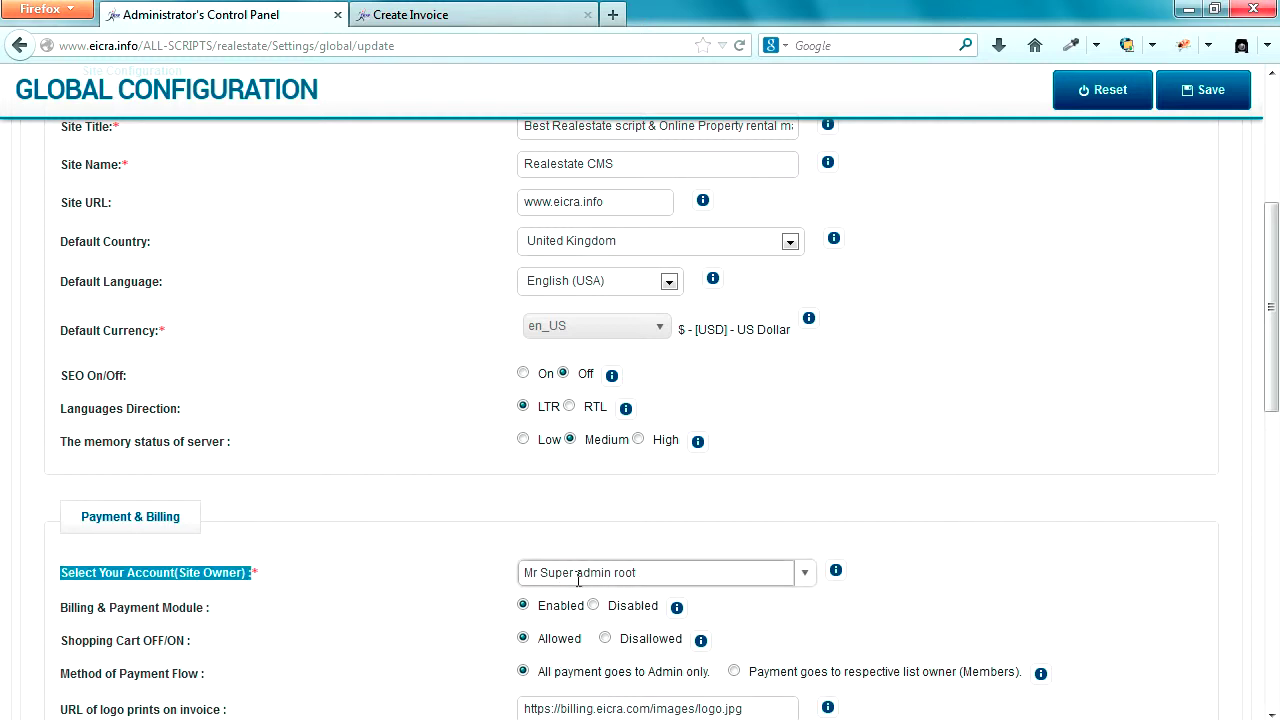
{"action": "left_click", "coordinate": [807, 578]}
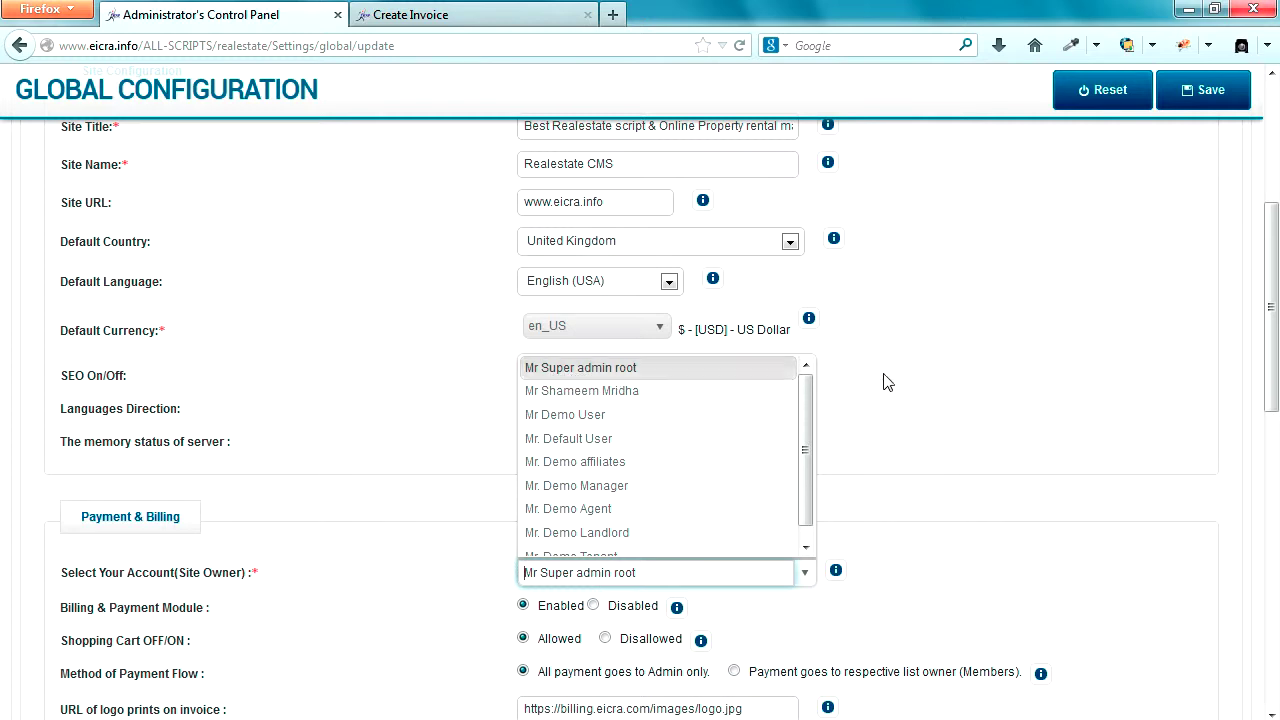
{"action": "left_click", "coordinate": [941, 381]}
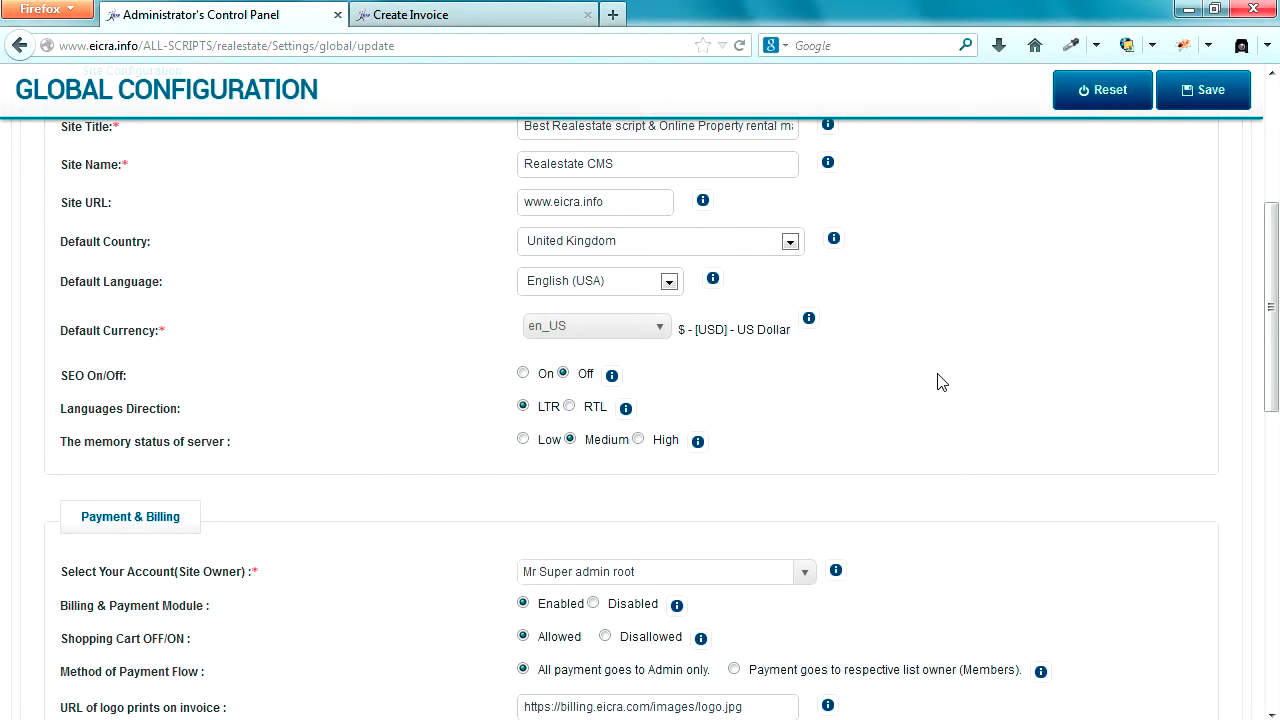
{"action": "scroll", "coordinate": [941, 381], "scroll_direction": "up", "scroll_amount": 5}
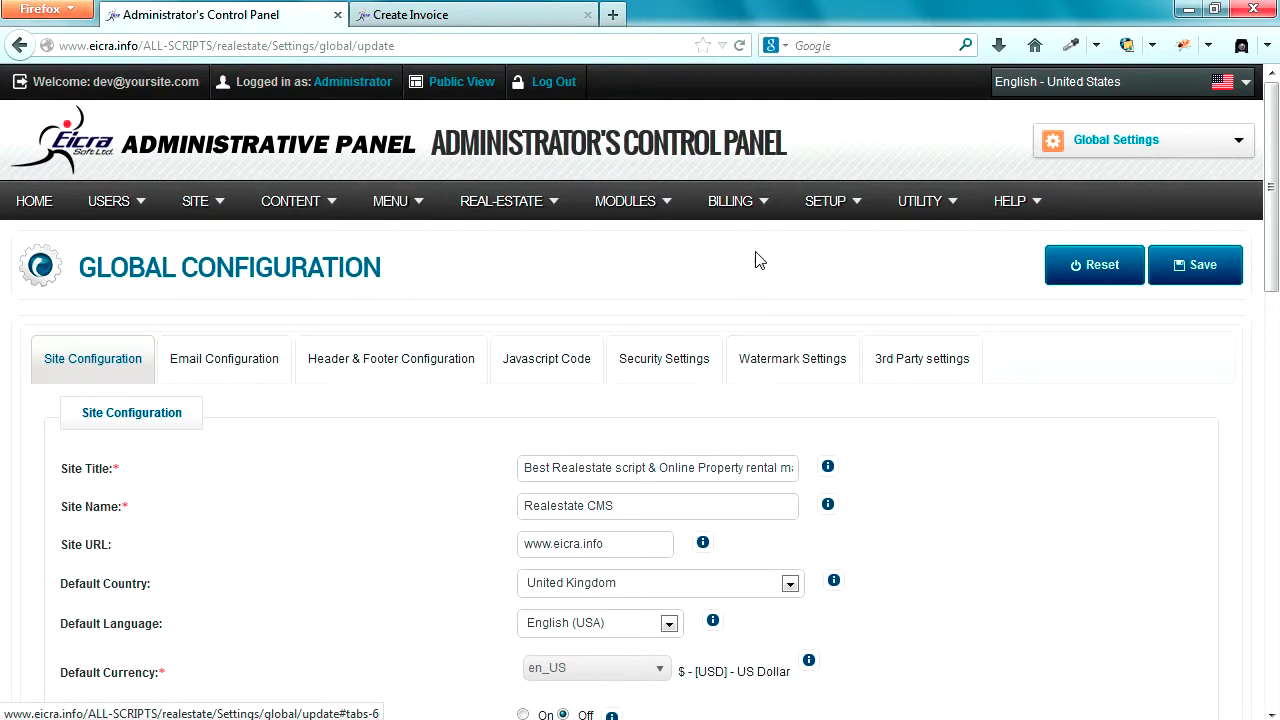
- Open the Payment Gateway list in a new tab and switch to it
{"action": "mouse_move", "coordinate": [744, 200]}
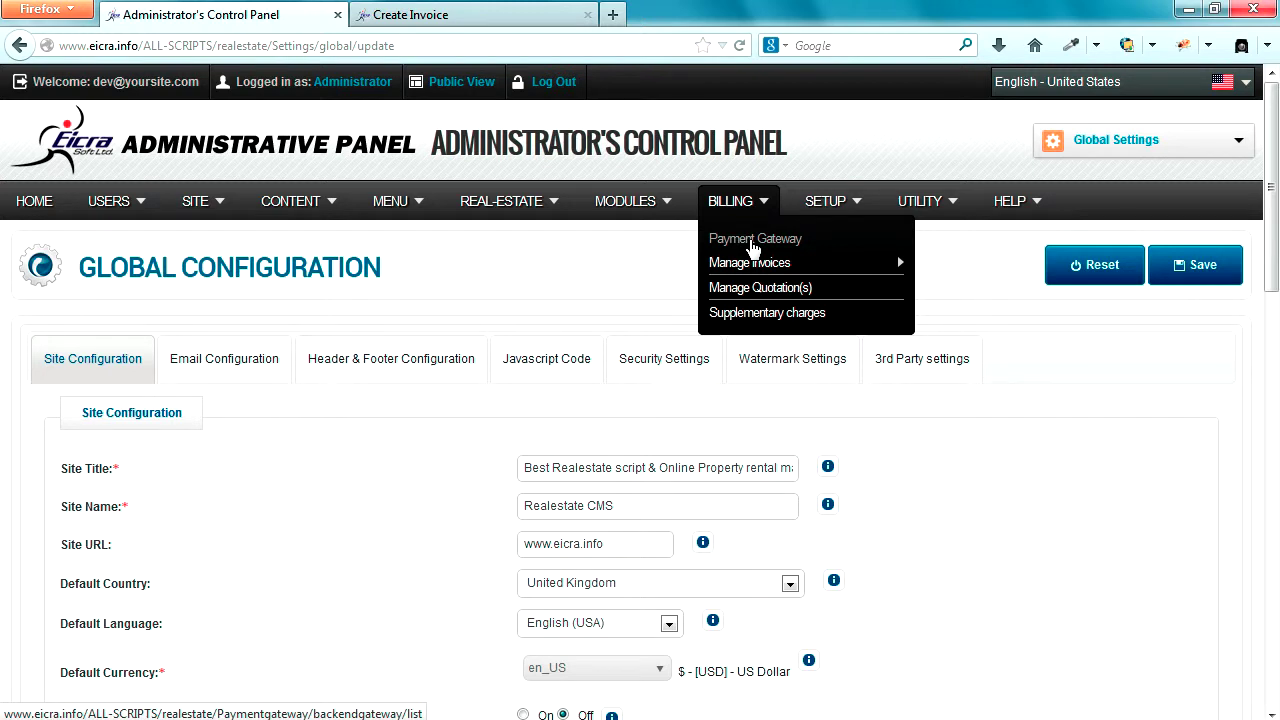
{"action": "right_click", "coordinate": [753, 247]}
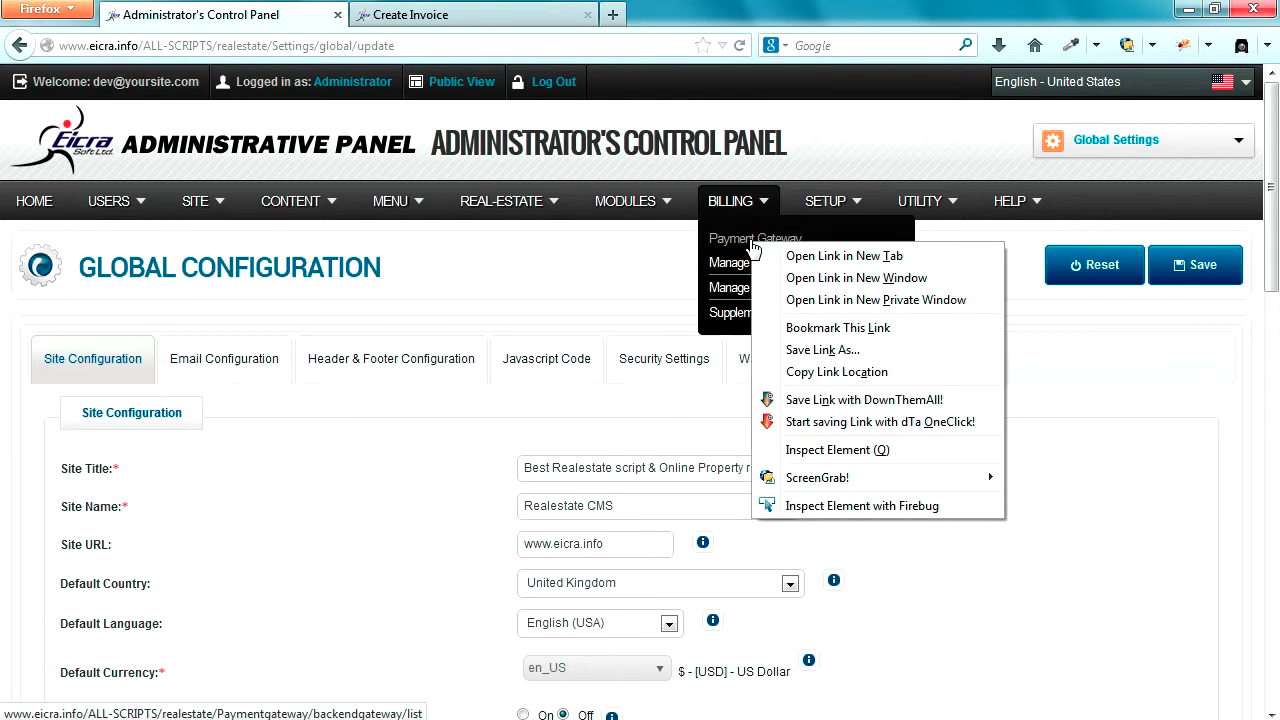
{"action": "left_click", "coordinate": [800, 260]}
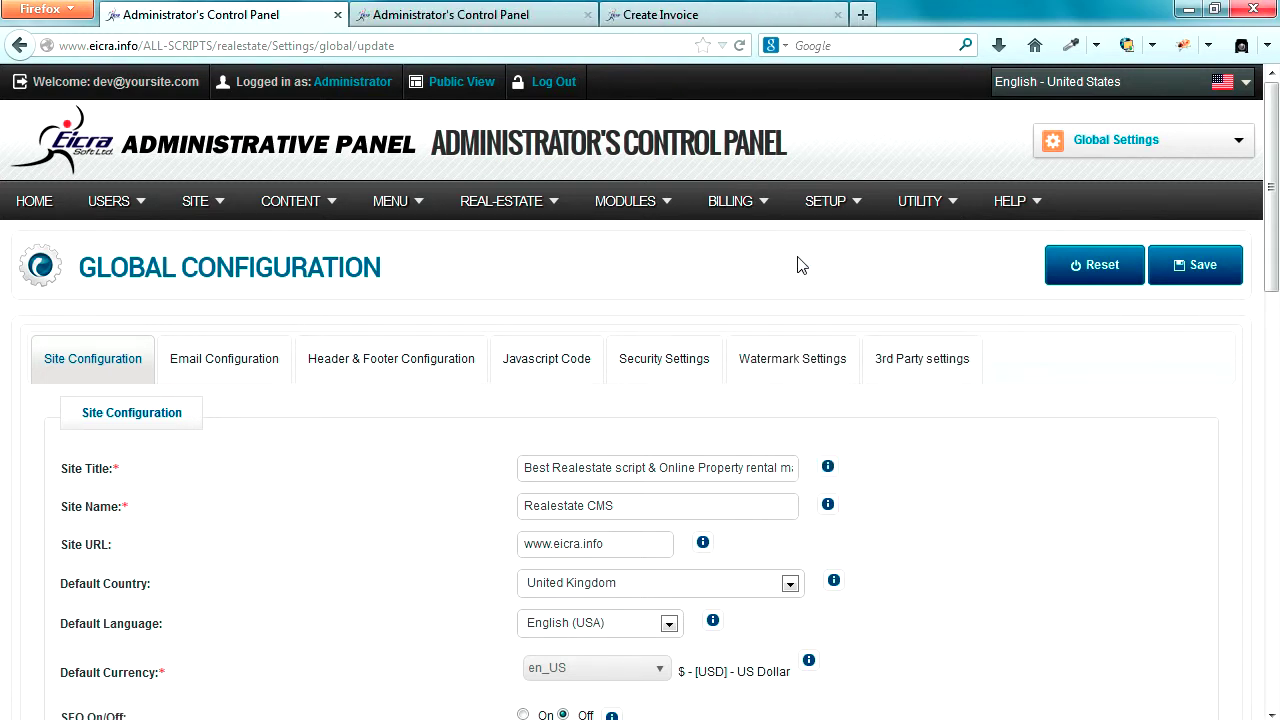
{"action": "left_click", "coordinate": [480, 15]}
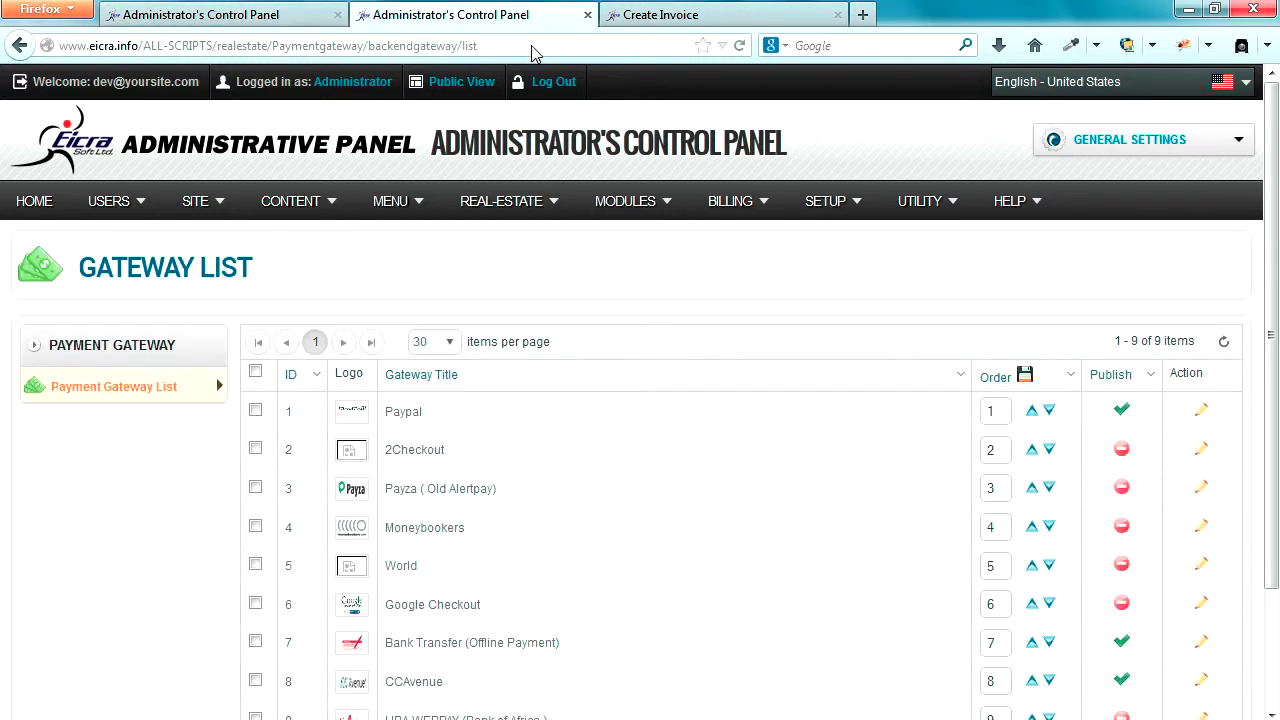
- Mark the published Paypal, Bank Transfer and CCAvenue gateway titles
{"action": "scroll", "coordinate": [1035, 440], "scroll_direction": "down", "scroll_amount": 2}
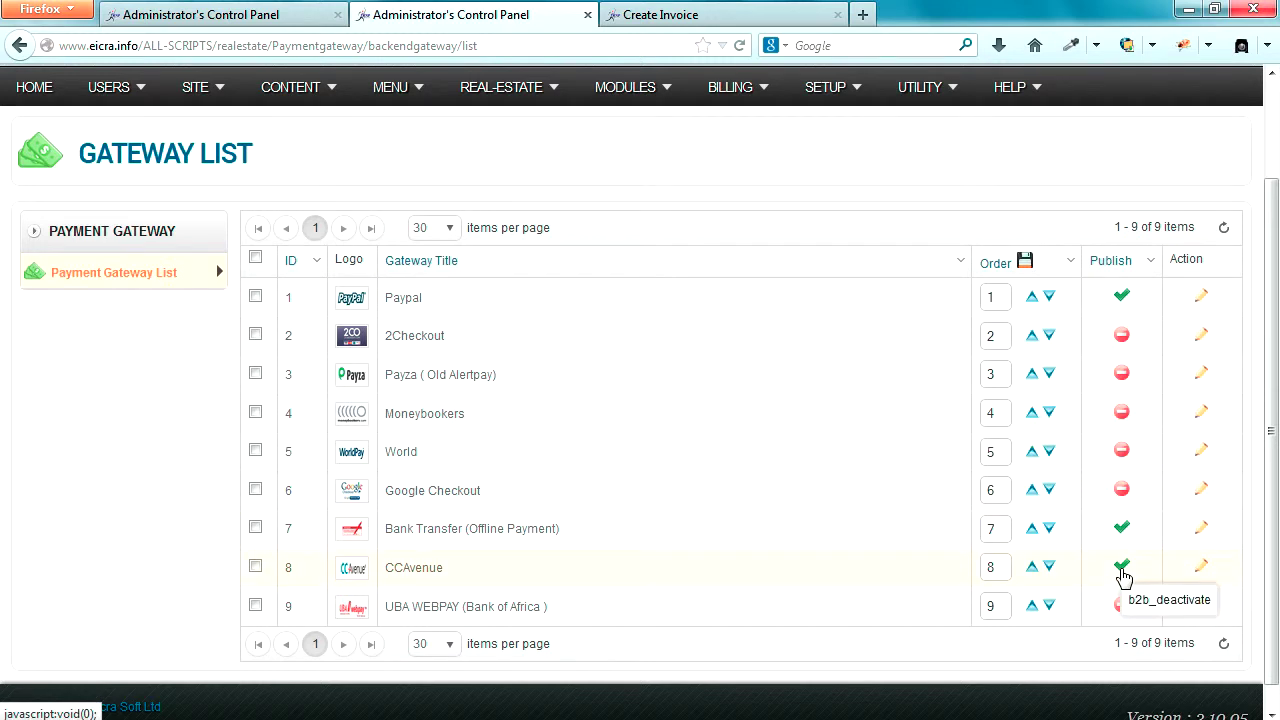
{"action": "left_click_drag", "start_coordinate": [423, 297], "coordinate": [388, 302]}
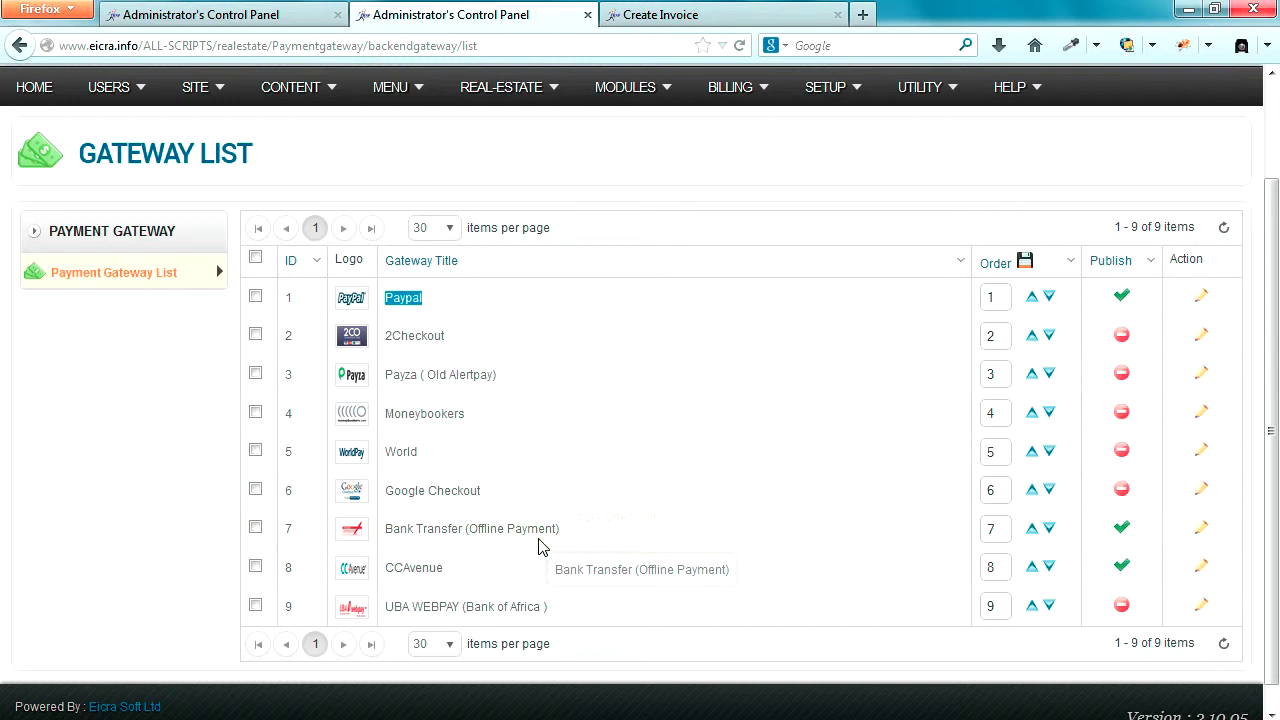
{"action": "left_click_drag", "start_coordinate": [564, 535], "coordinate": [386, 550]}
{"action": "left_click_drag", "start_coordinate": [462, 585], "coordinate": [414, 586]}
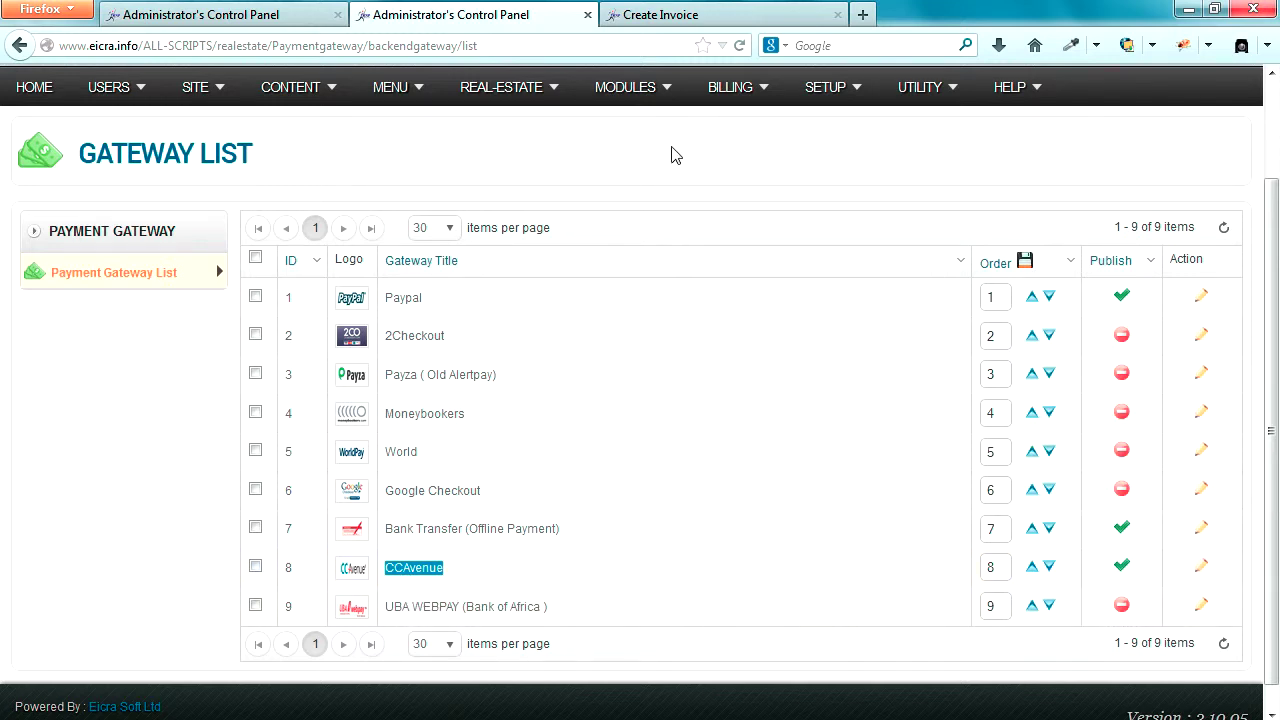
- Verify the invoice's Pay To still reads My Bank, then return to the Gateway List
{"action": "left_click", "coordinate": [707, 18]}
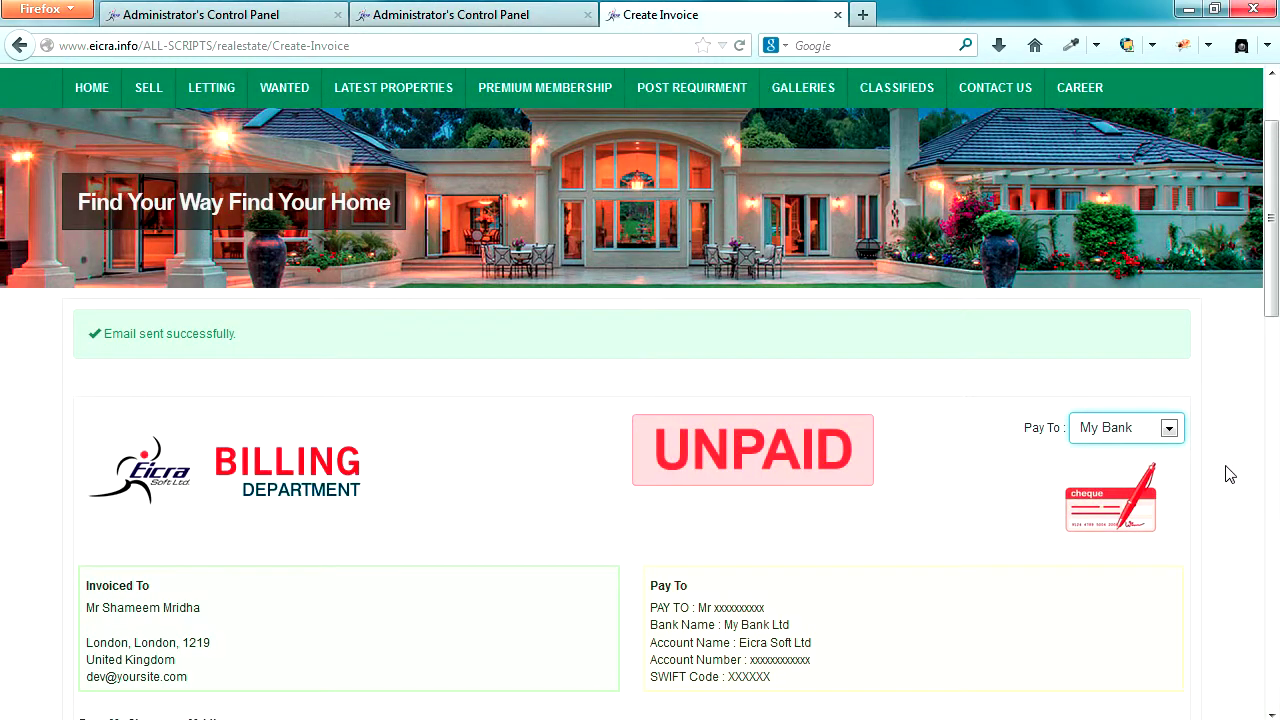
{"action": "left_click", "coordinate": [1168, 430]}
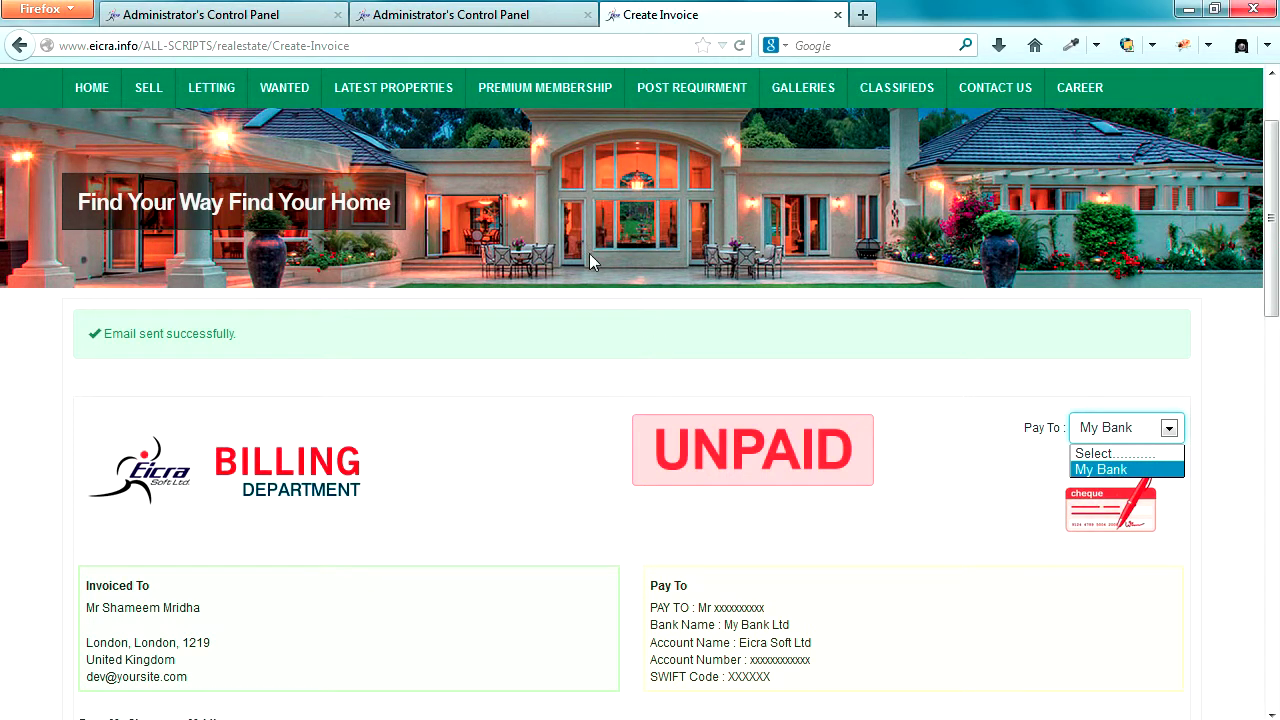
{"action": "left_click", "coordinate": [478, 18]}
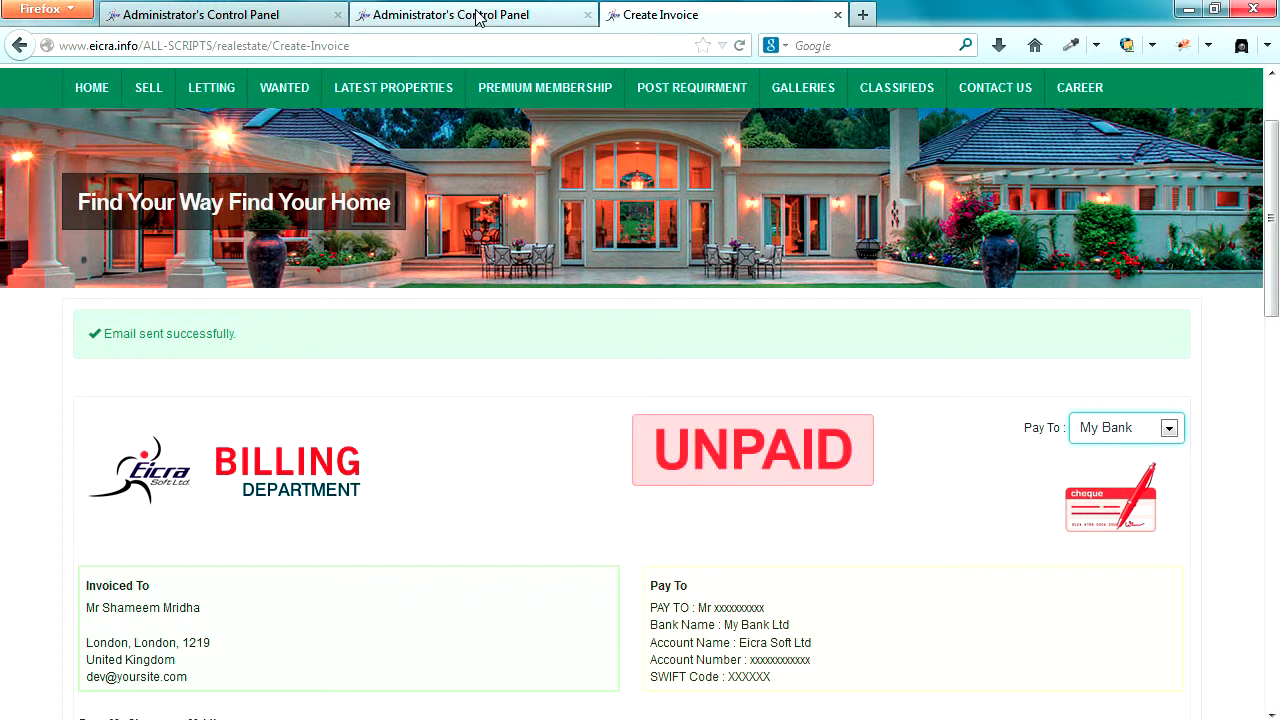
{"action": "left_click", "coordinate": [478, 18]}
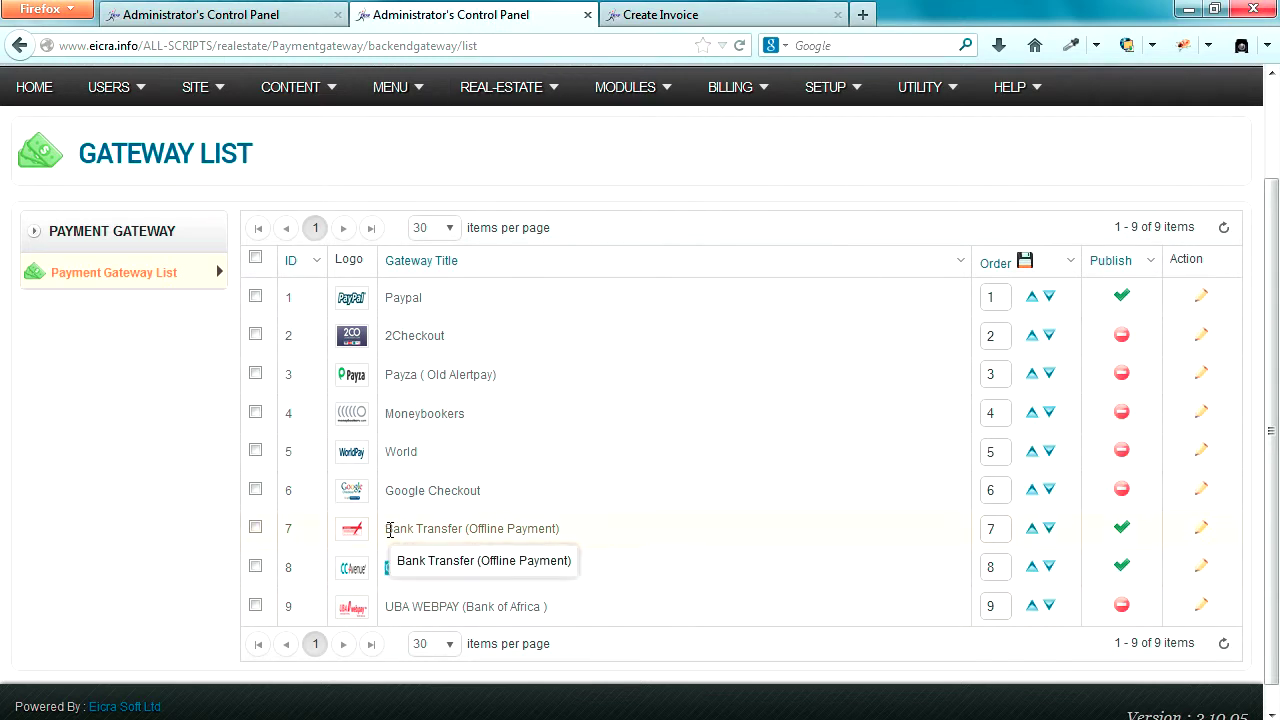
- Highlight the Bank Transfer (Offline Payment) gateway title, then return to the Global Configuration tab
{"action": "left_click_drag", "start_coordinate": [387, 529], "coordinate": [561, 535]}
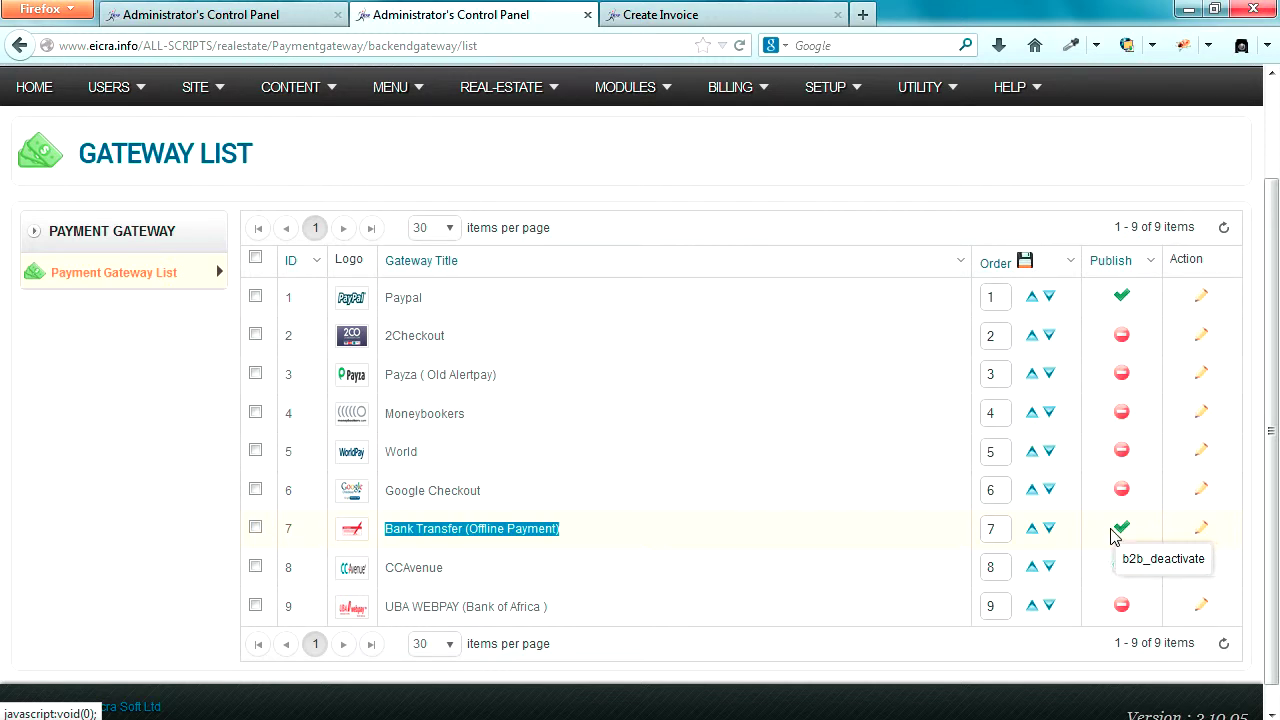
{"action": "left_click", "coordinate": [210, 20]}
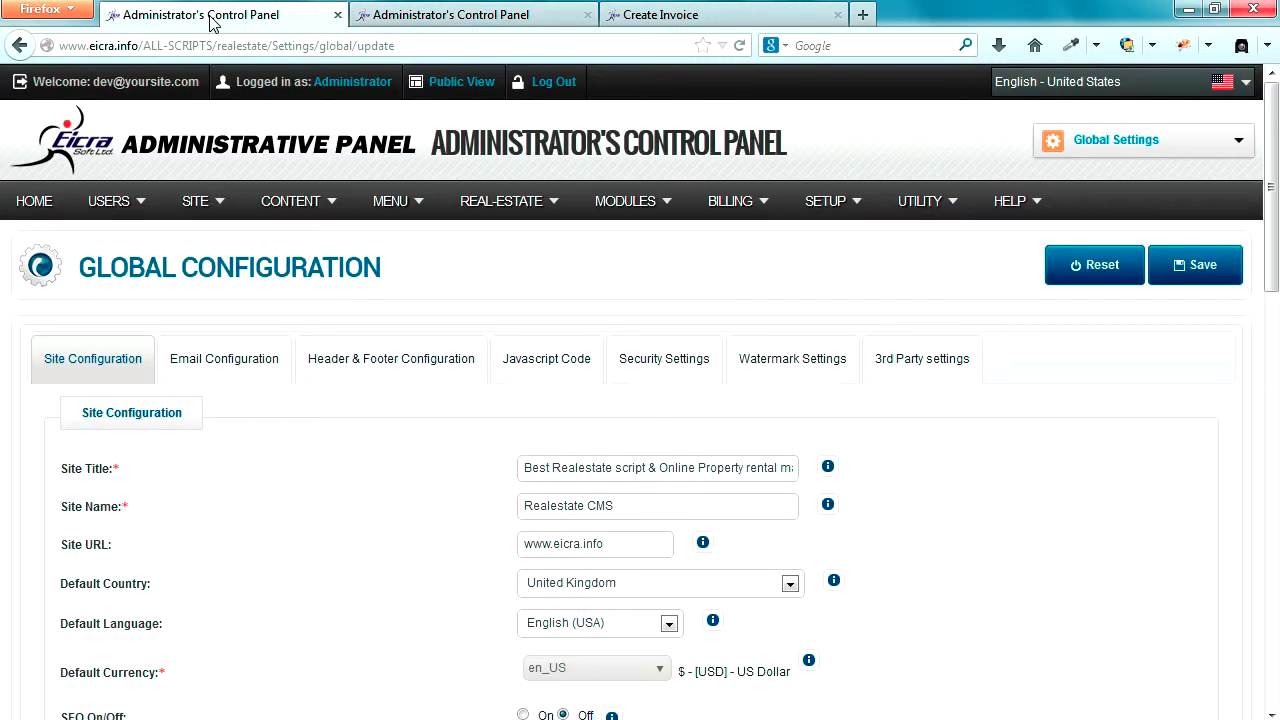
- Scroll to the Payment & Billing section and briefly highlight the Site Owner account value
{"action": "scroll", "coordinate": [396, 511], "scroll_direction": "down", "scroll_amount": 3}
{"action": "scroll", "coordinate": [396, 511], "scroll_direction": "down", "scroll_amount": 1}
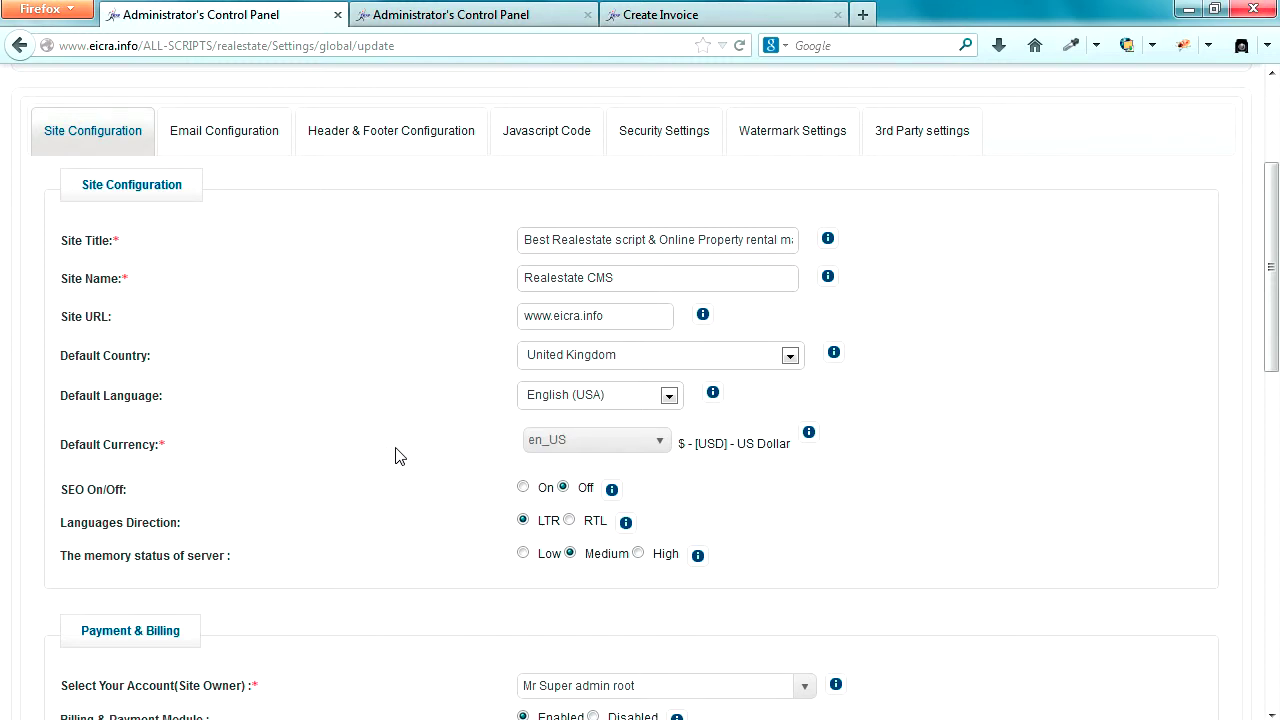
{"action": "scroll", "coordinate": [433, 440], "scroll_direction": "down", "scroll_amount": 4}
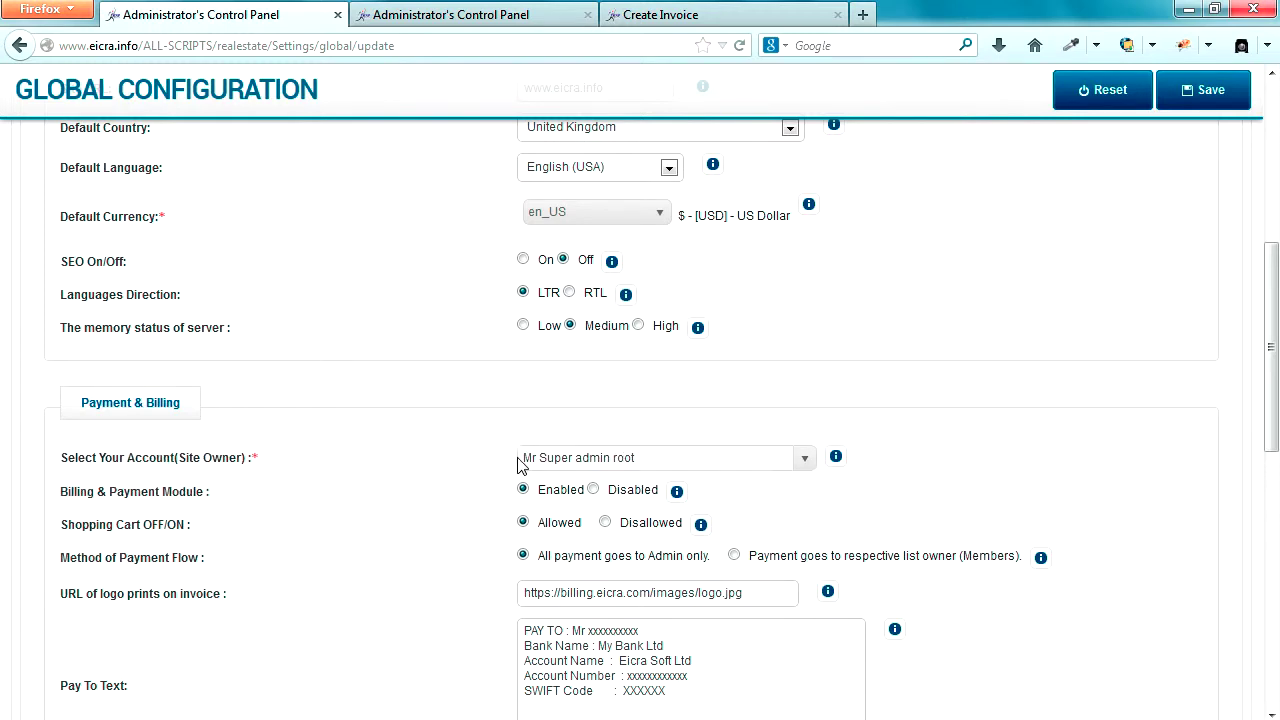
{"action": "left_click_drag", "start_coordinate": [523, 459], "coordinate": [646, 459]}
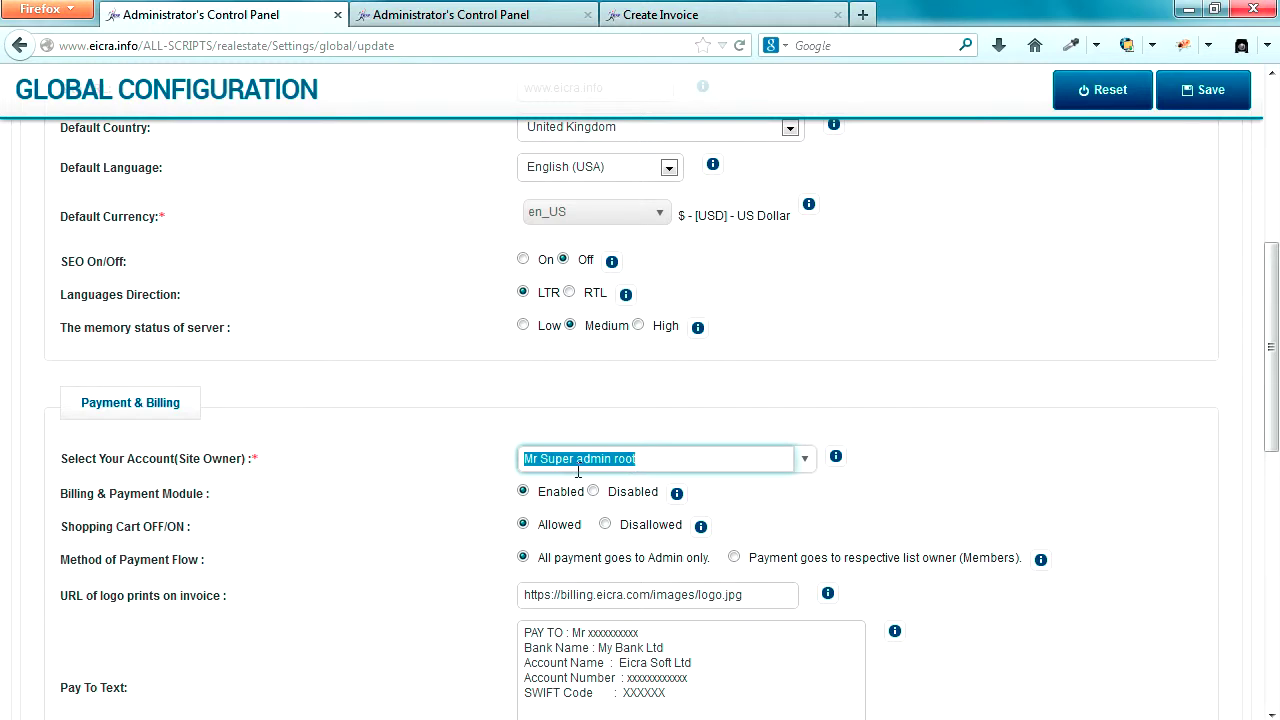
{"action": "left_click", "coordinate": [437, 460]}
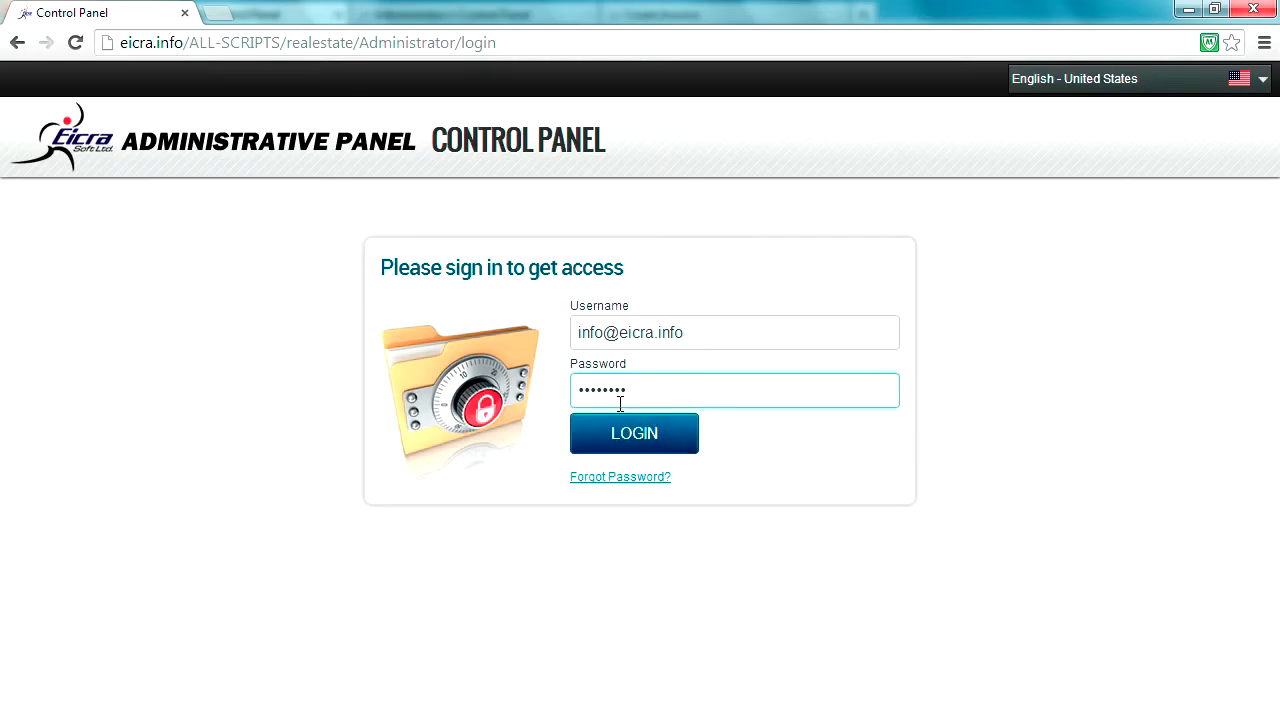
- Log in to the Super Admin panel with the pre-filled username and password
{"action": "left_click_drag", "start_coordinate": [580, 332], "coordinate": [724, 332]}
{"action": "left_click_drag", "start_coordinate": [662, 382], "coordinate": [558, 389]}
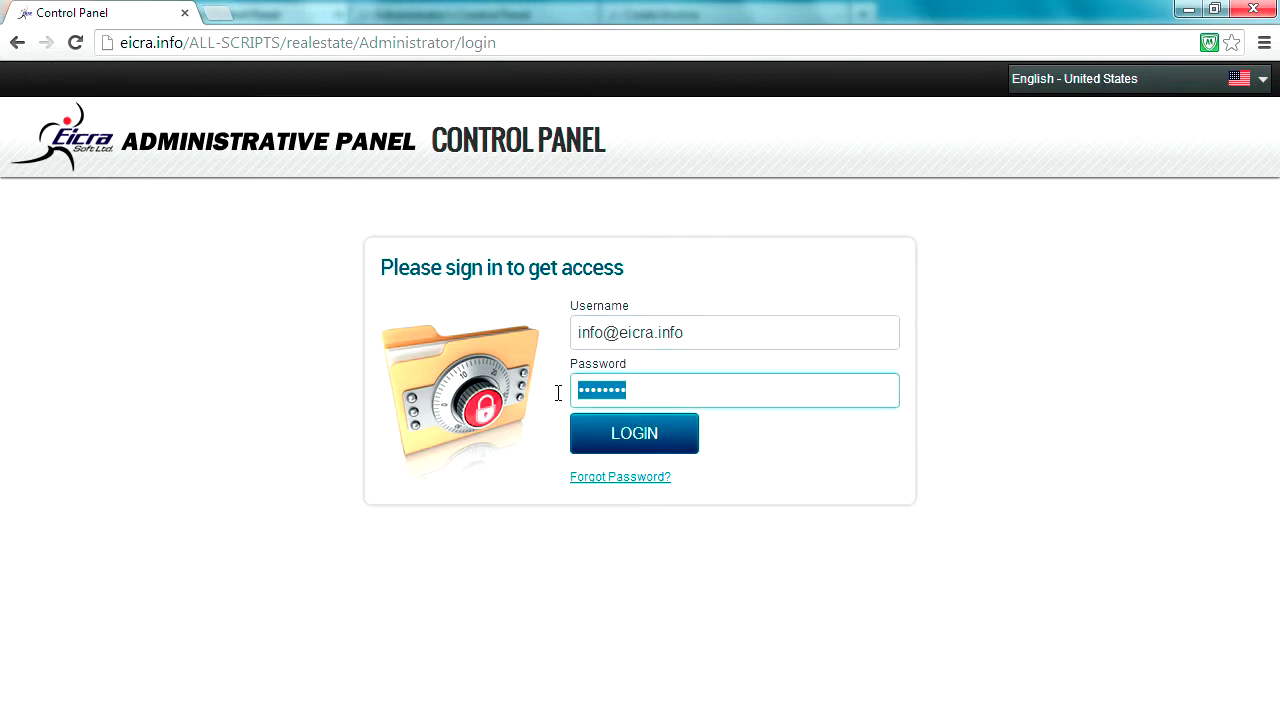
{"action": "left_click", "coordinate": [633, 444]}
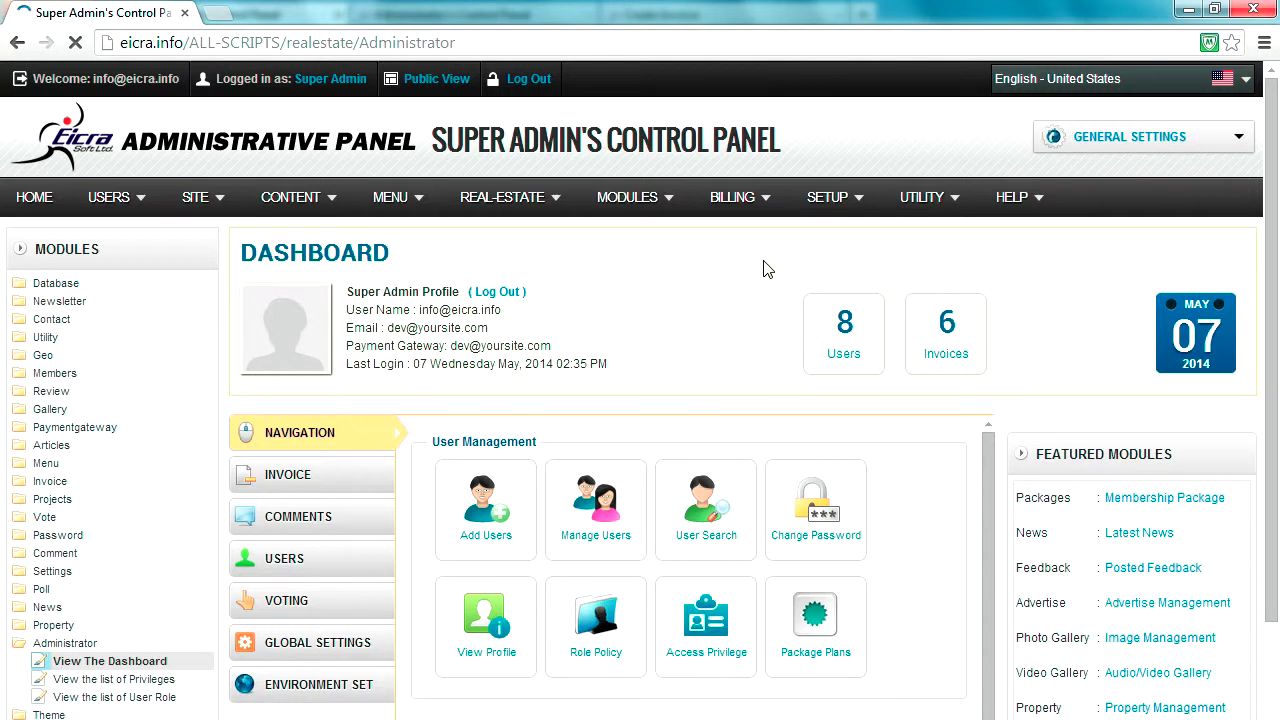
- Open BILLING > Payment Gateway in a new browser tab and switch to it
{"action": "mouse_move", "coordinate": [740, 212]}
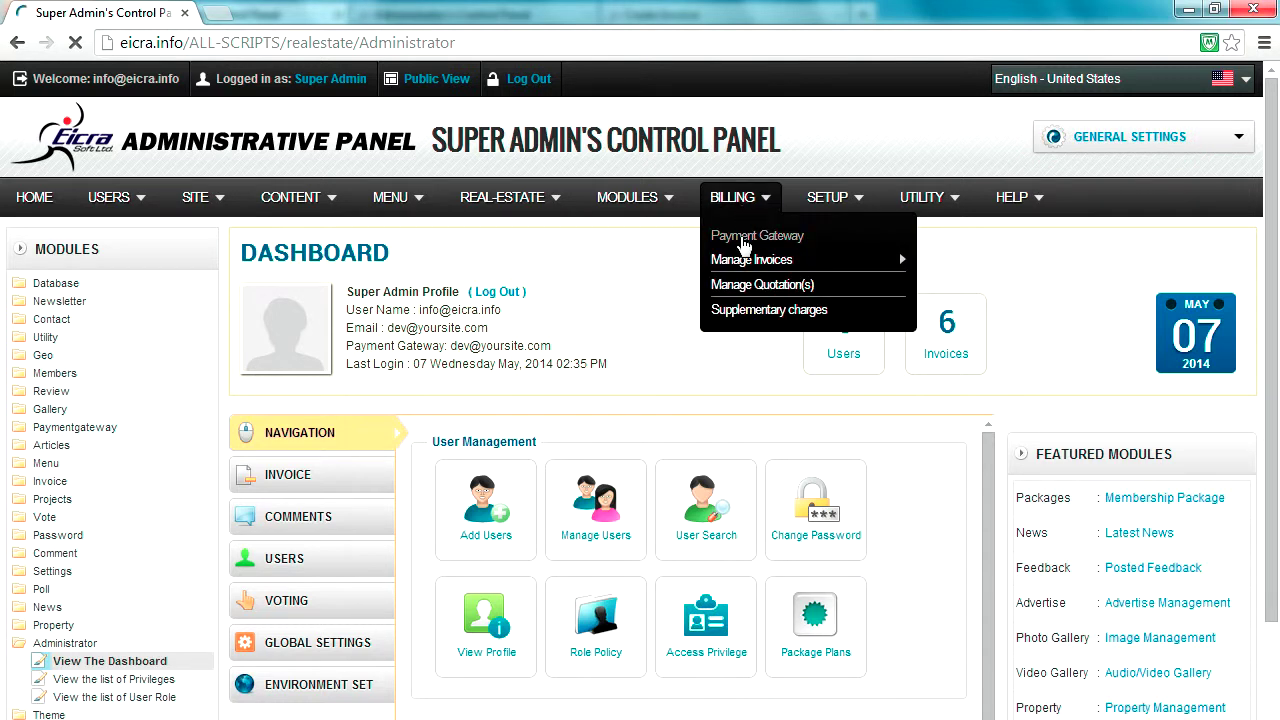
{"action": "right_click", "coordinate": [743, 245]}
{"action": "left_click", "coordinate": [788, 251]}
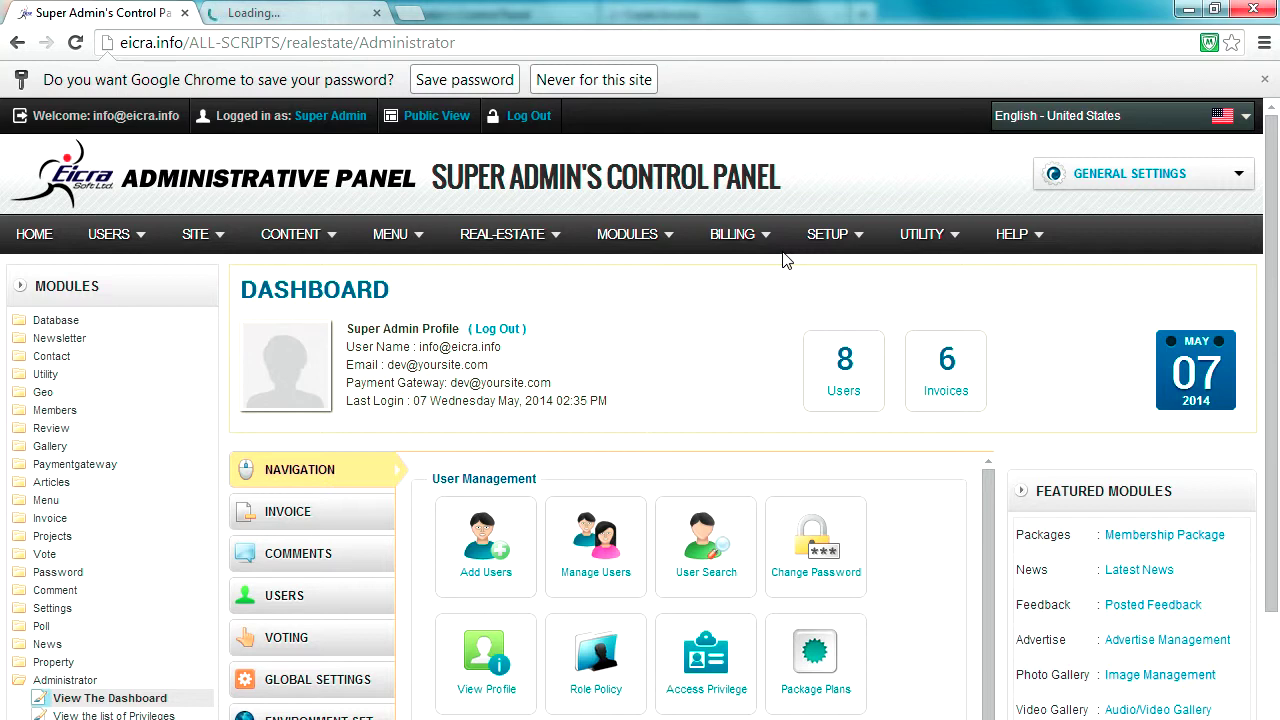
{"action": "left_click", "coordinate": [270, 12]}
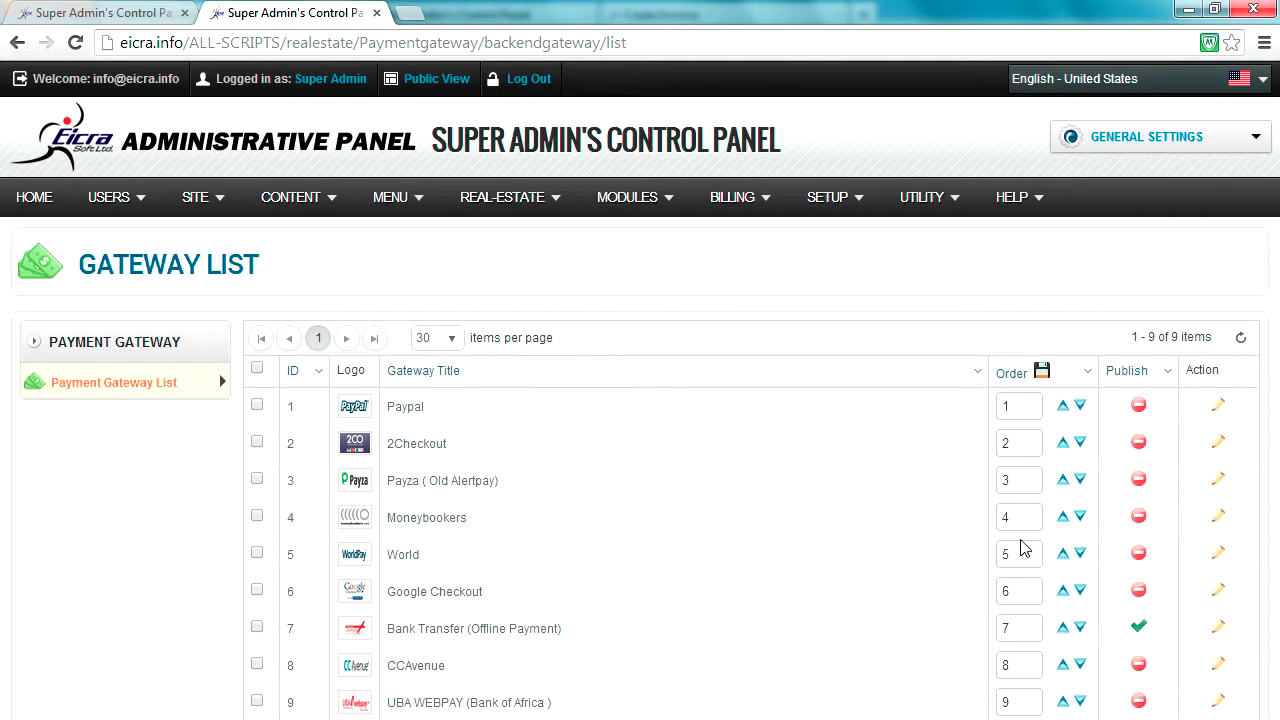
{"action": "left_click_drag", "start_coordinate": [390, 632], "coordinate": [562, 632]}
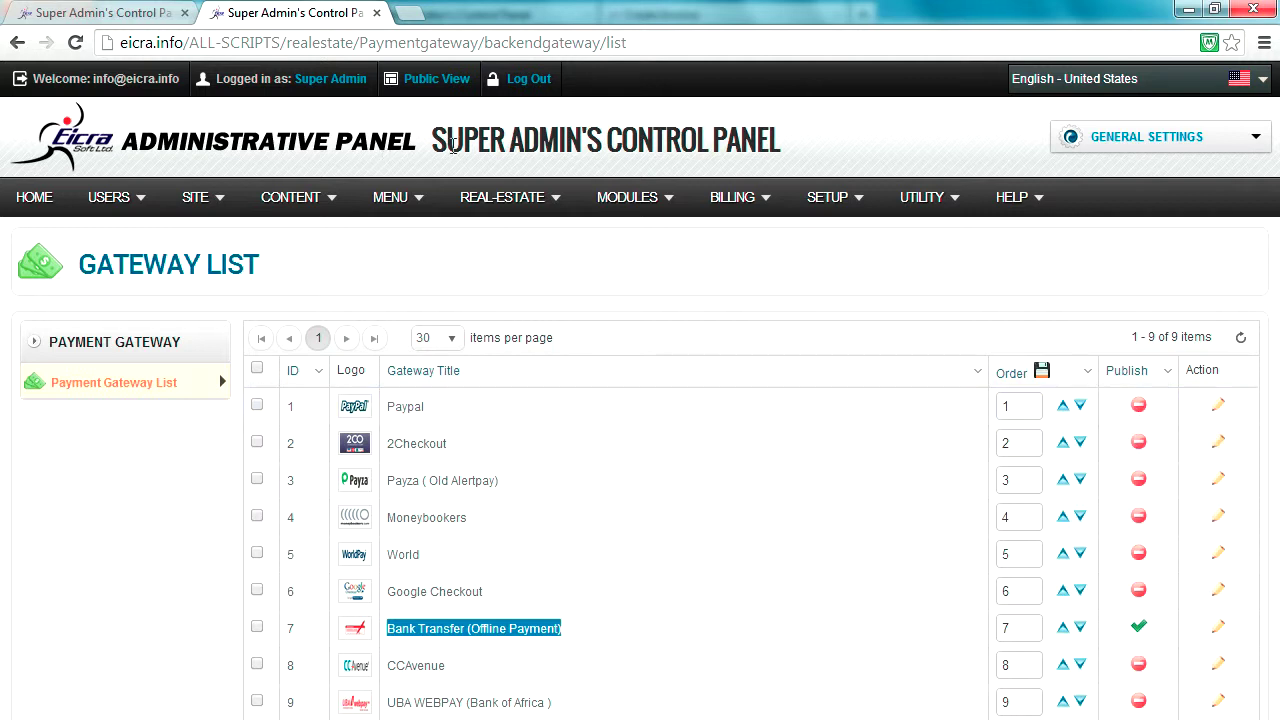
{"action": "left_click_drag", "start_coordinate": [437, 140], "coordinate": [776, 143]}
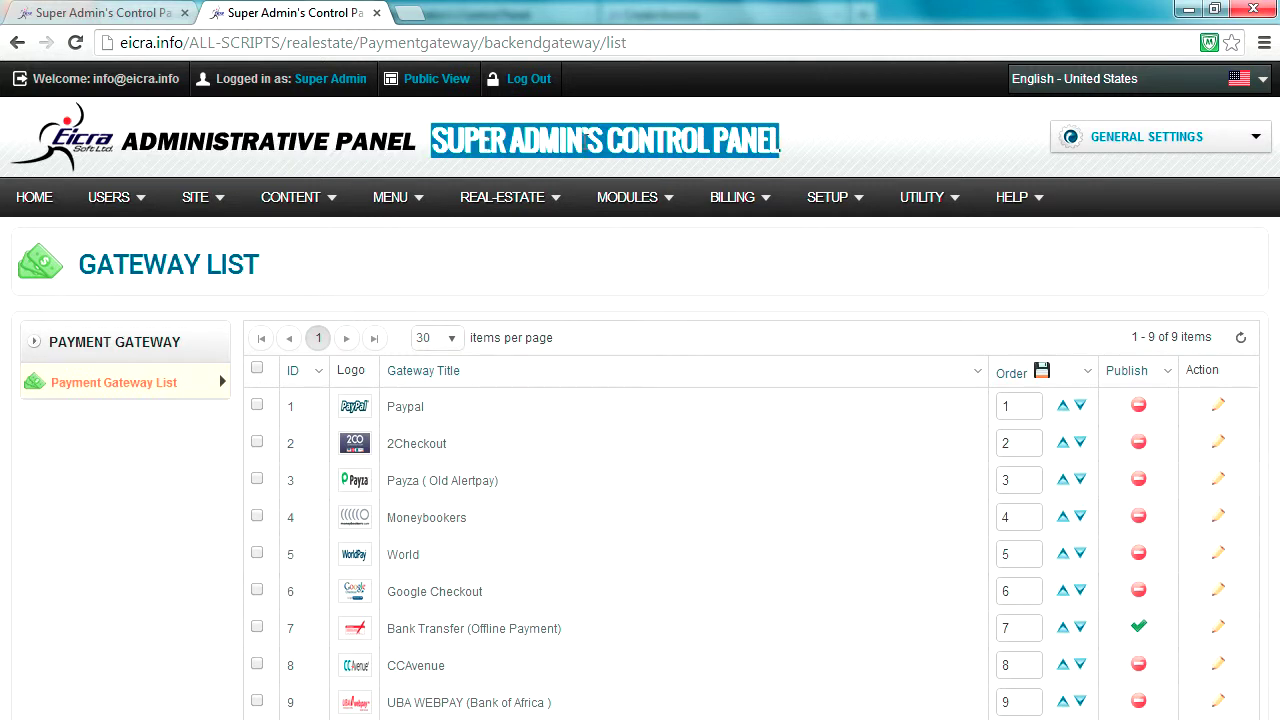
{"action": "left_click", "coordinate": [570, 150]}
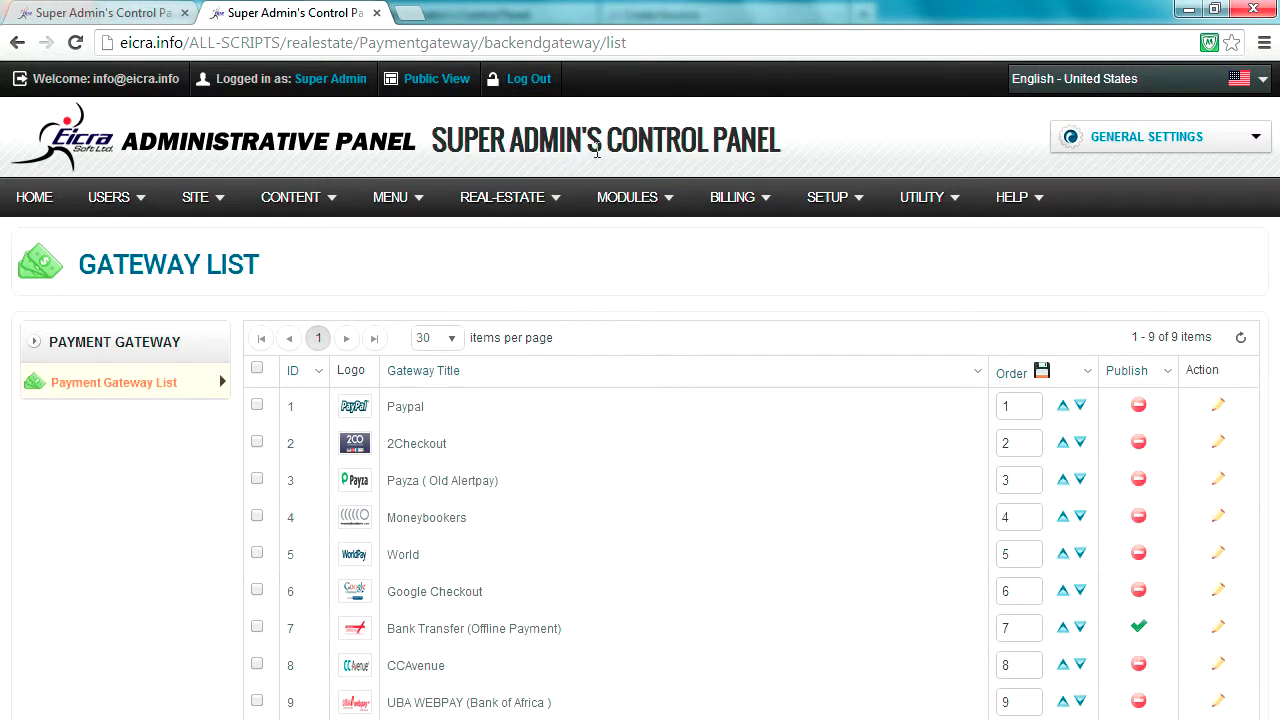
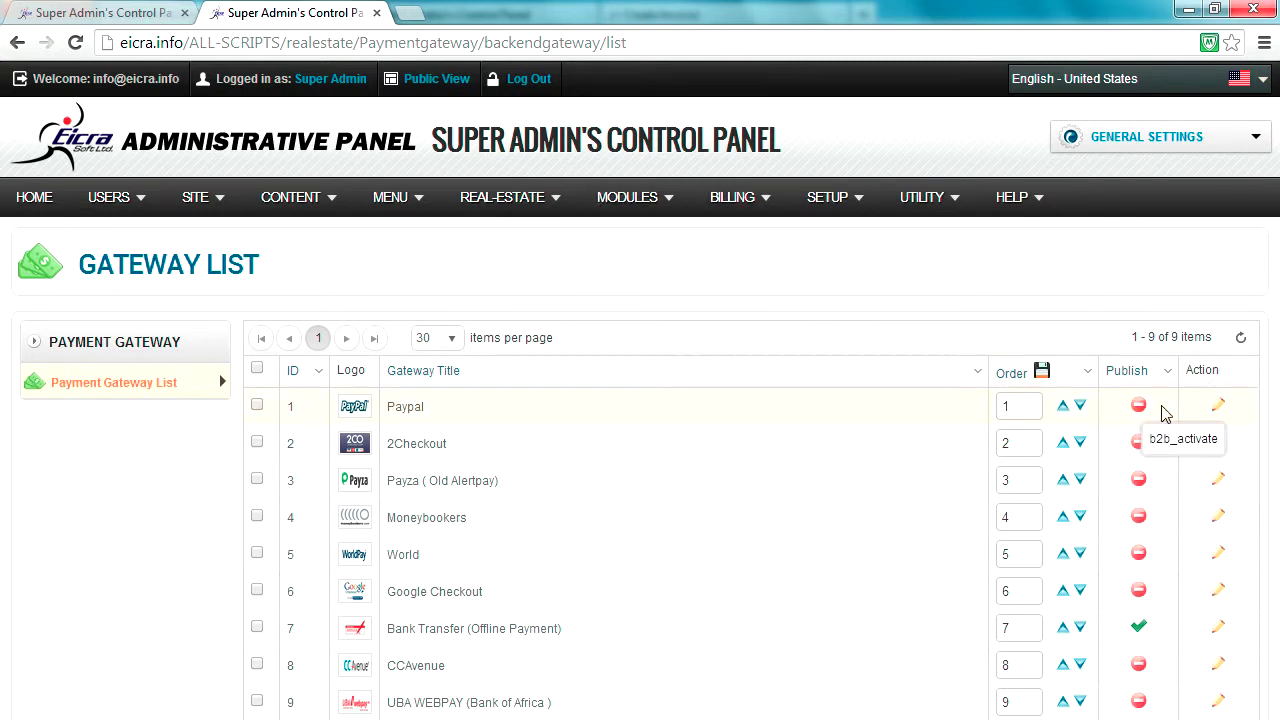
- Edit the Paypal gateway with display name Paypal, the account's PayPal email and currency USD, and save
{"action": "left_click", "coordinate": [1218, 410]}
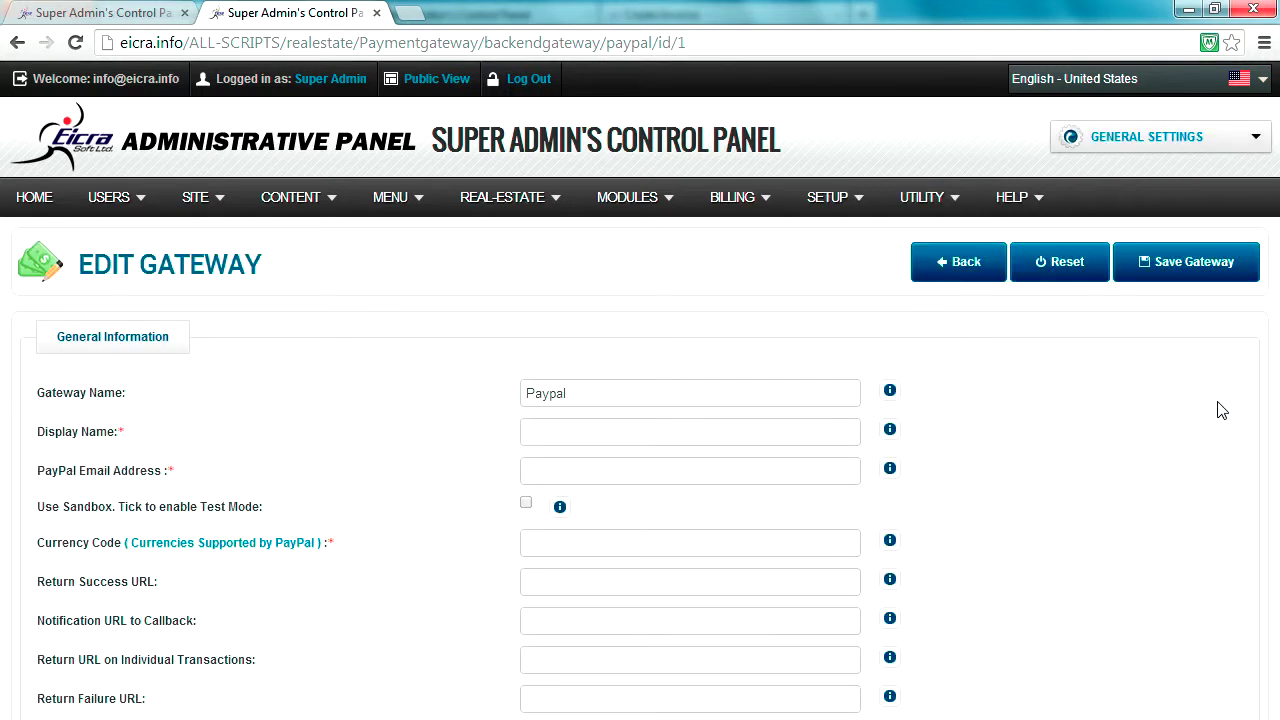
{"action": "left_click", "coordinate": [577, 400]}
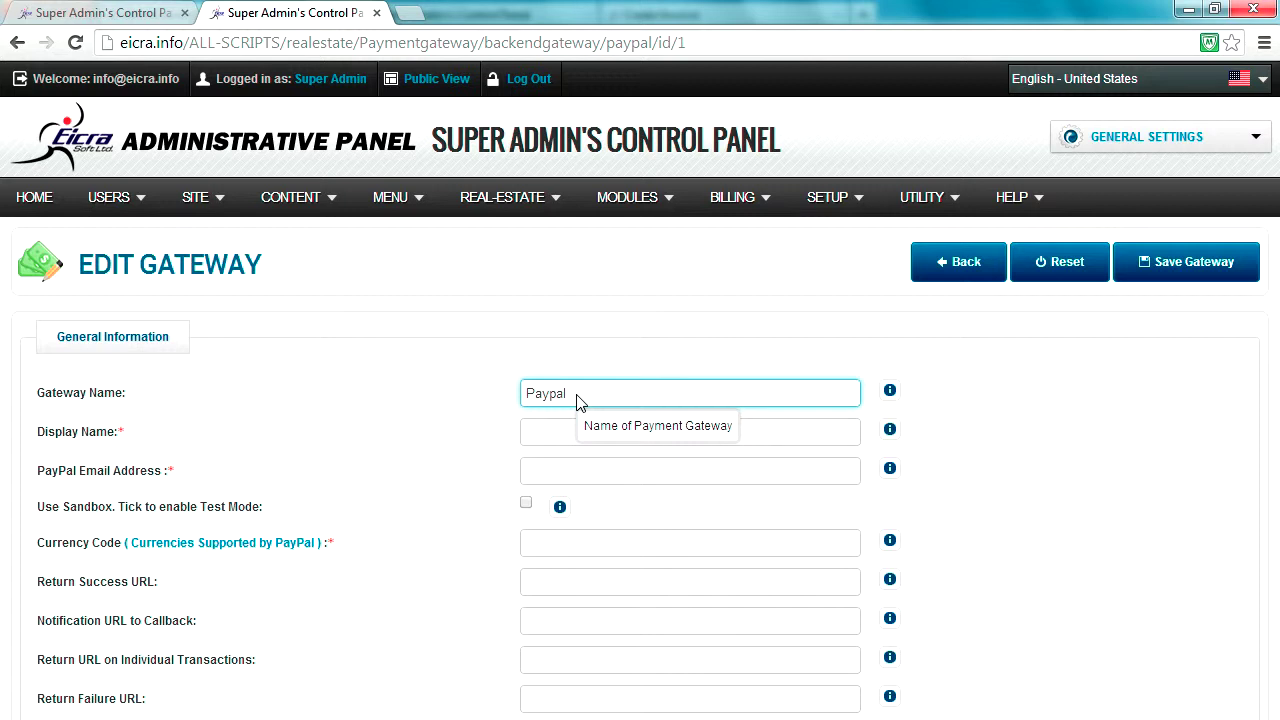
{"action": "left_click", "coordinate": [585, 431]}
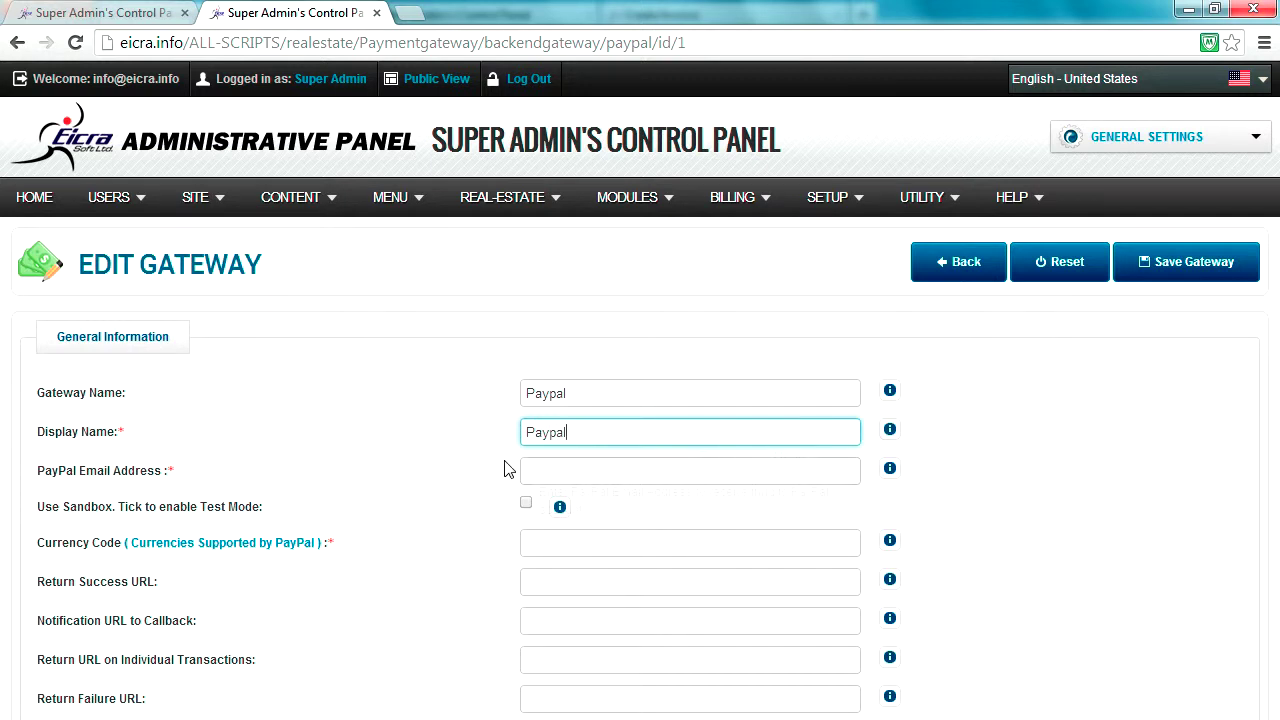
{"action": "left_click", "coordinate": [537, 468]}
{"action": "type", "text": "test@test.com"}
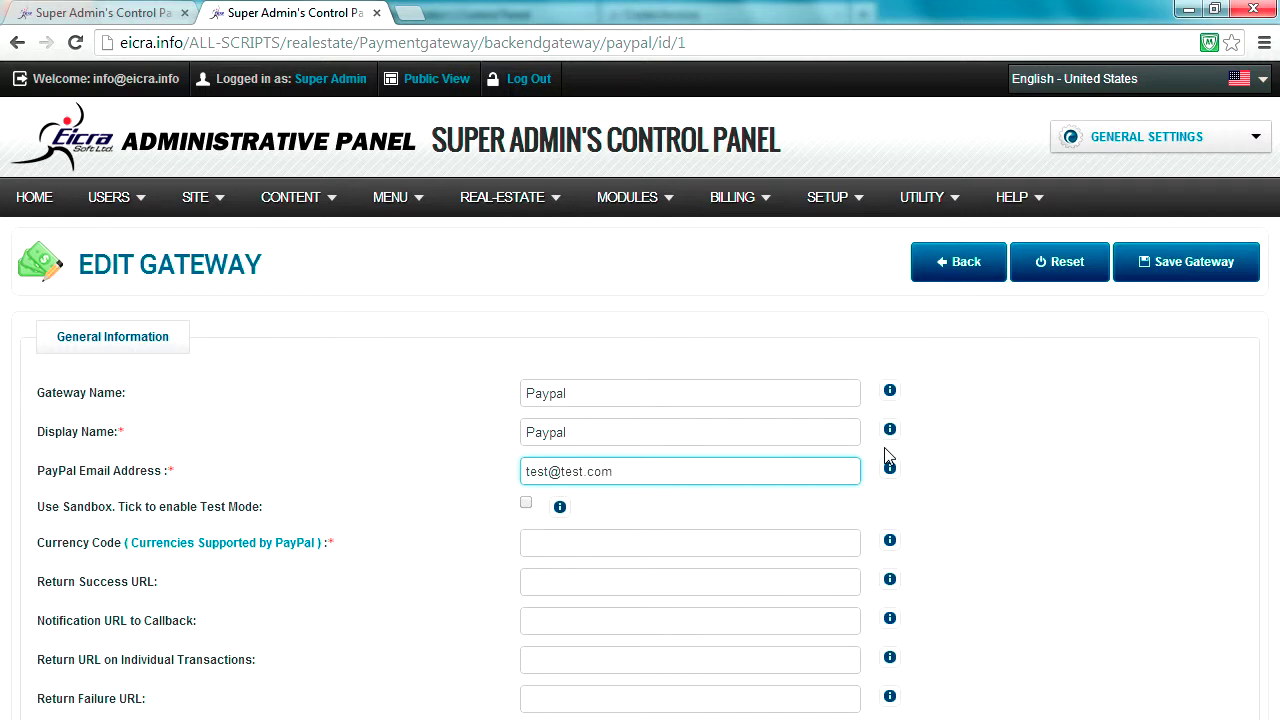
{"action": "left_click", "coordinate": [551, 542]}
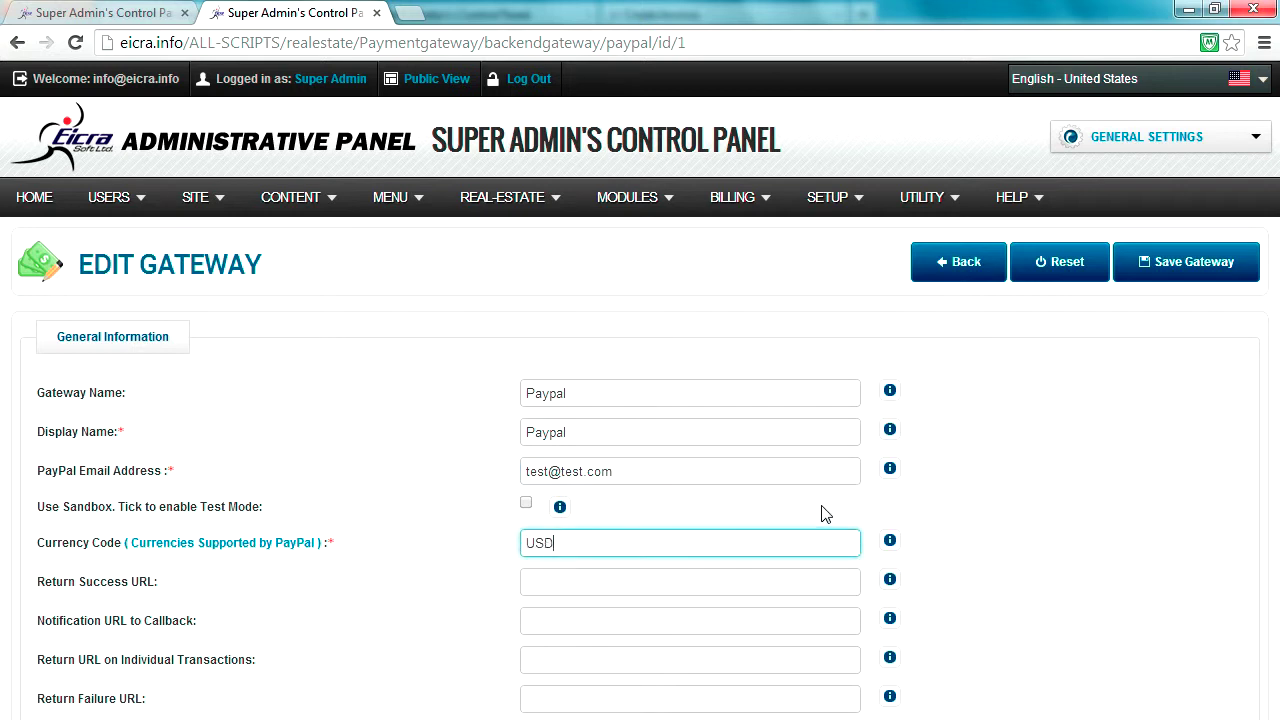
{"action": "left_click", "coordinate": [1190, 261]}
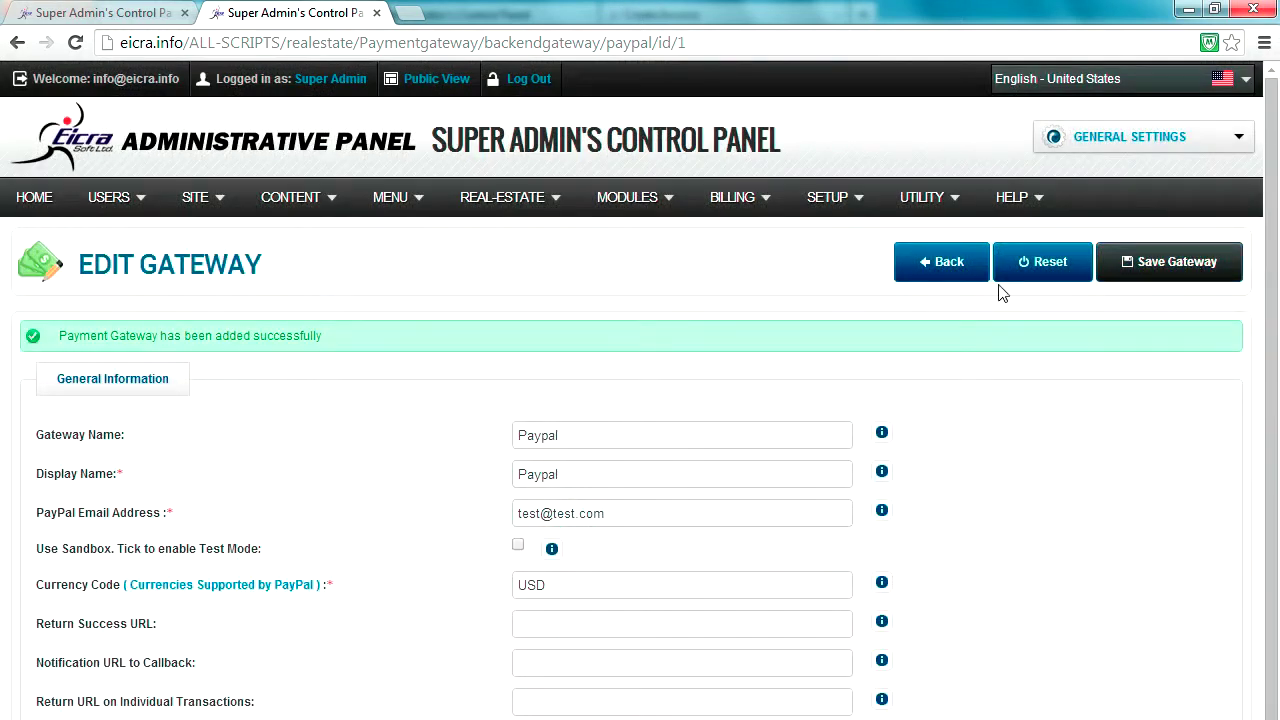
- Back in the Gateway List, publish Paypal and highlight the Paypal and Bank Transfer titles
{"action": "left_click", "coordinate": [932, 272]}
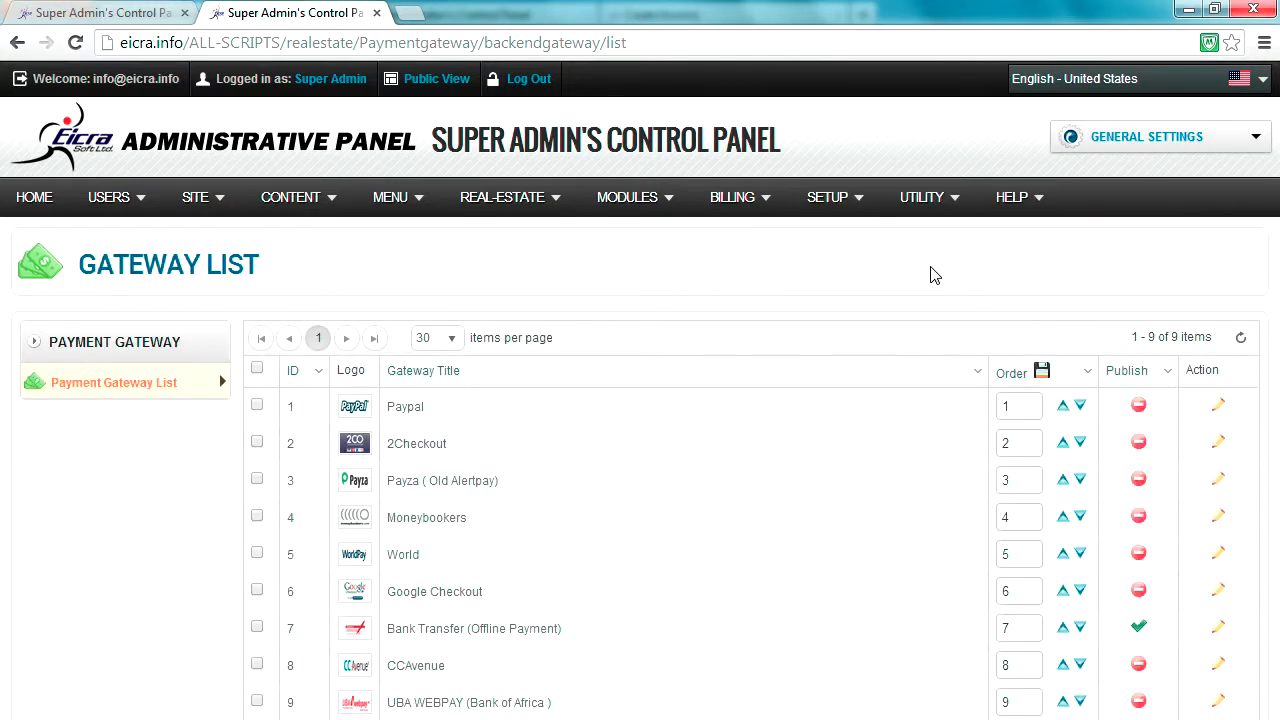
{"action": "left_click", "coordinate": [1139, 407]}
{"action": "left_click_drag", "start_coordinate": [394, 406], "coordinate": [428, 414]}
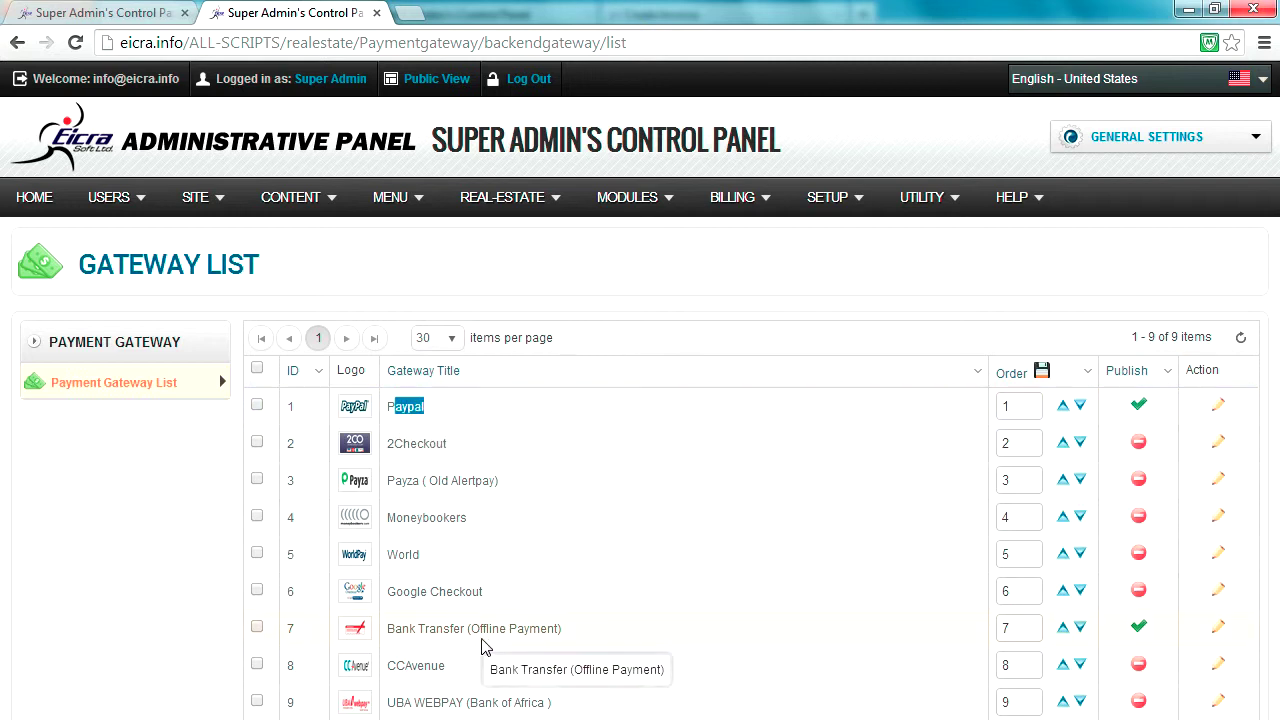
{"action": "left_click_drag", "start_coordinate": [388, 628], "coordinate": [460, 630]}
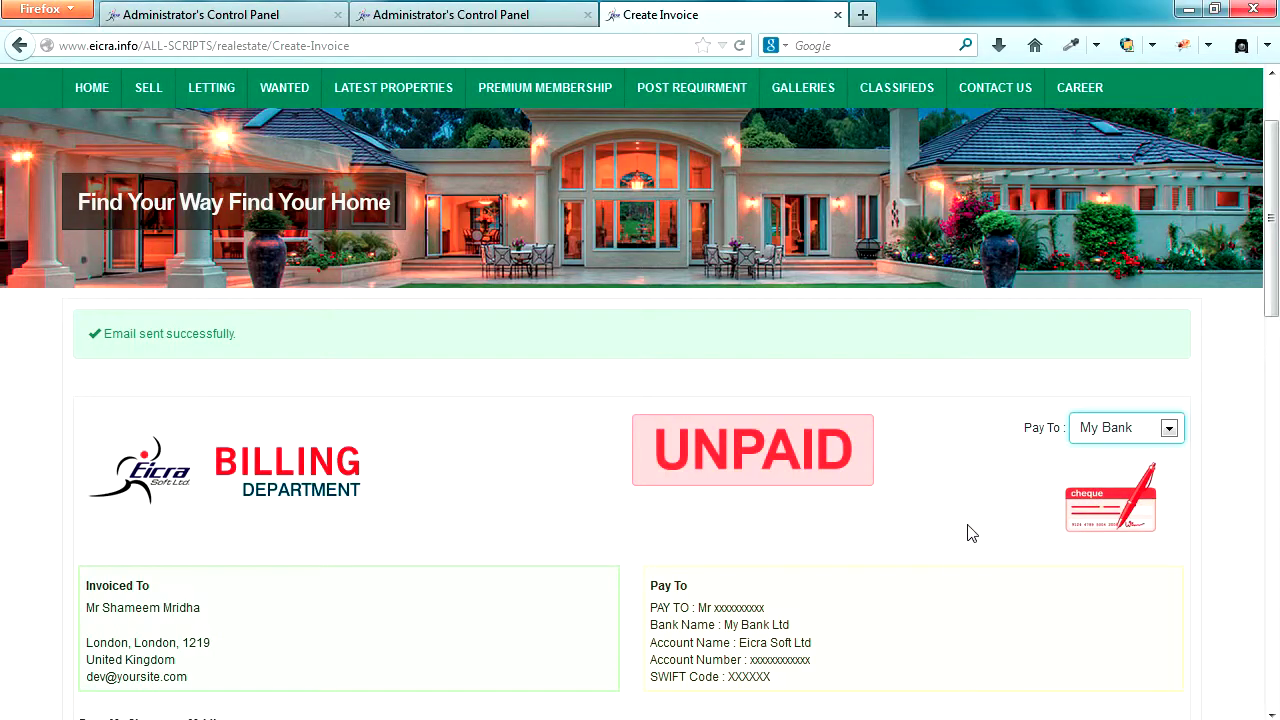
{"action": "scroll", "coordinate": [937, 393], "scroll_direction": "down", "scroll_amount": 8}
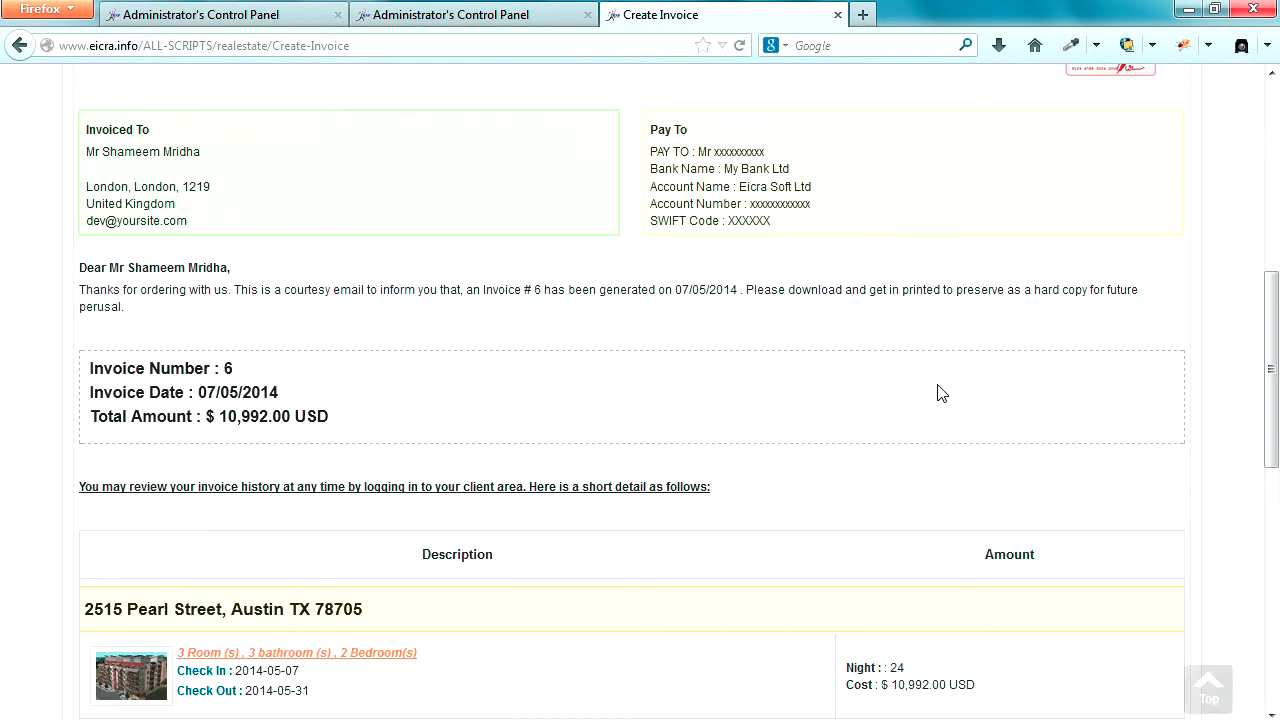
{"action": "scroll", "coordinate": [937, 393], "scroll_direction": "down", "scroll_amount": 8}
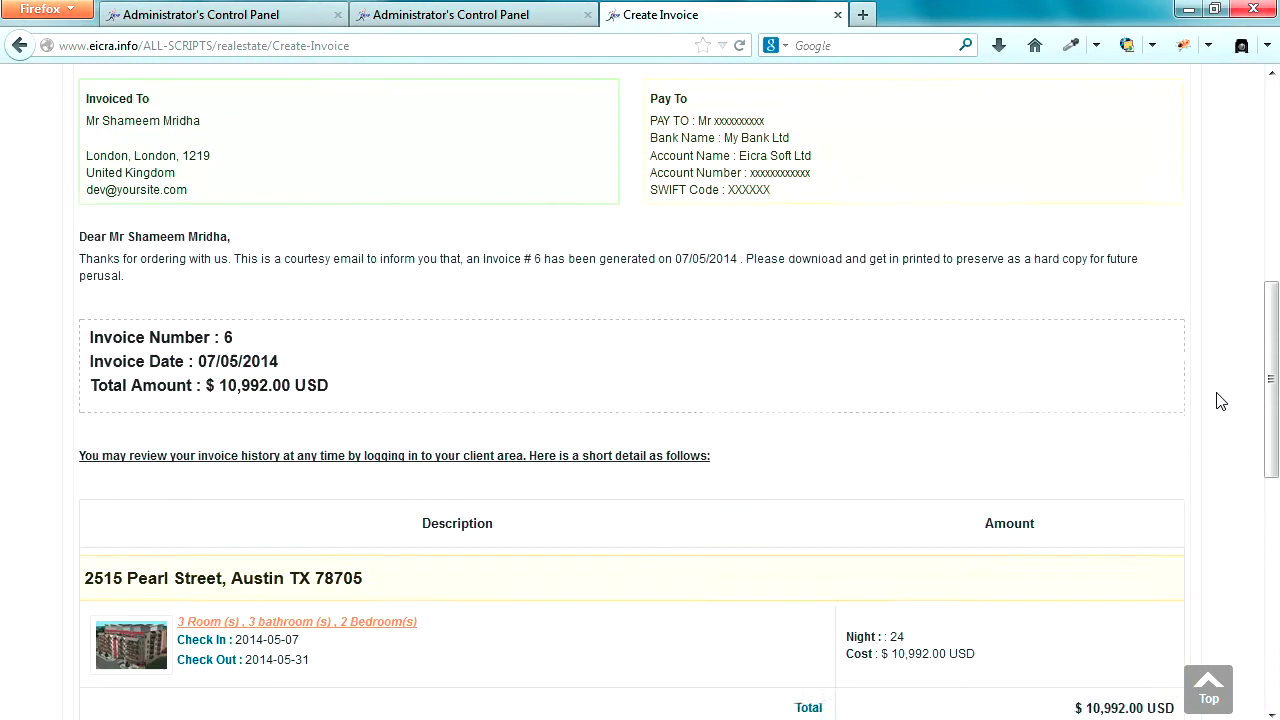
{"action": "scroll", "coordinate": [1218, 396], "scroll_direction": "up", "scroll_amount": 15}
{"action": "left_click", "coordinate": [172, 161]}
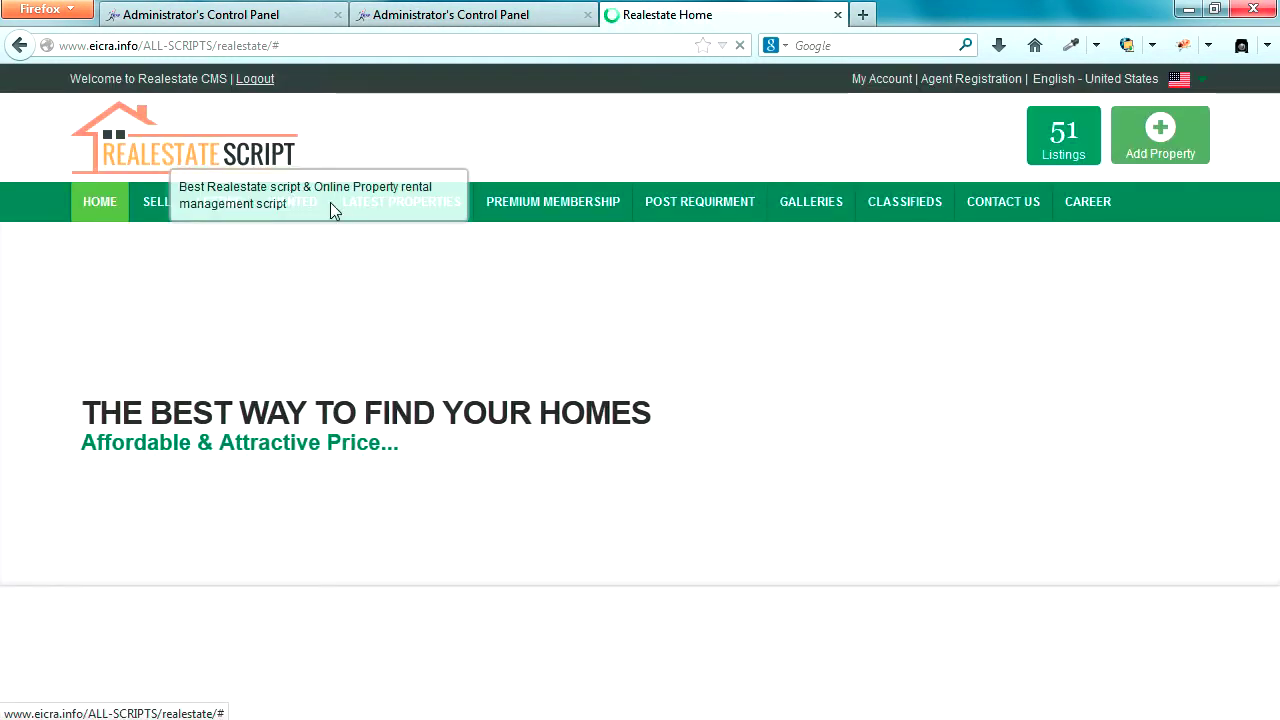
{"action": "scroll", "coordinate": [335, 373], "scroll_direction": "down", "scroll_amount": 2}
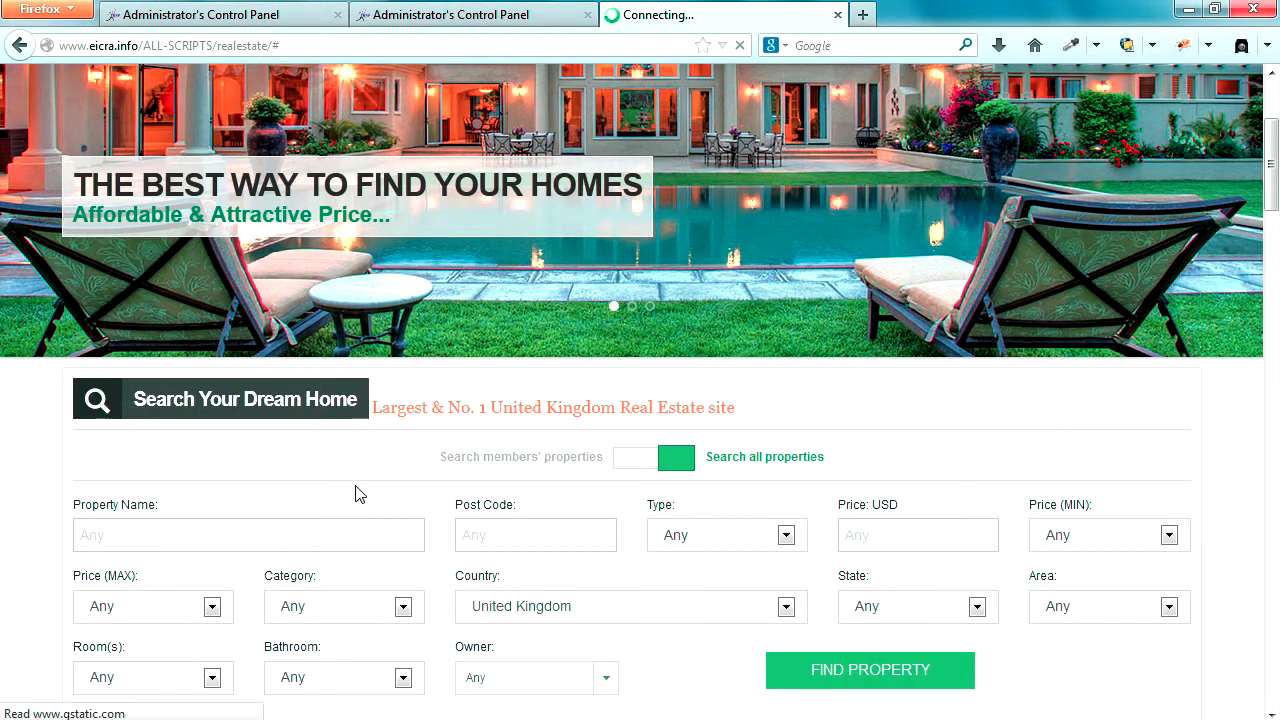
{"action": "scroll", "coordinate": [600, 340], "scroll_direction": "up", "scroll_amount": 2}
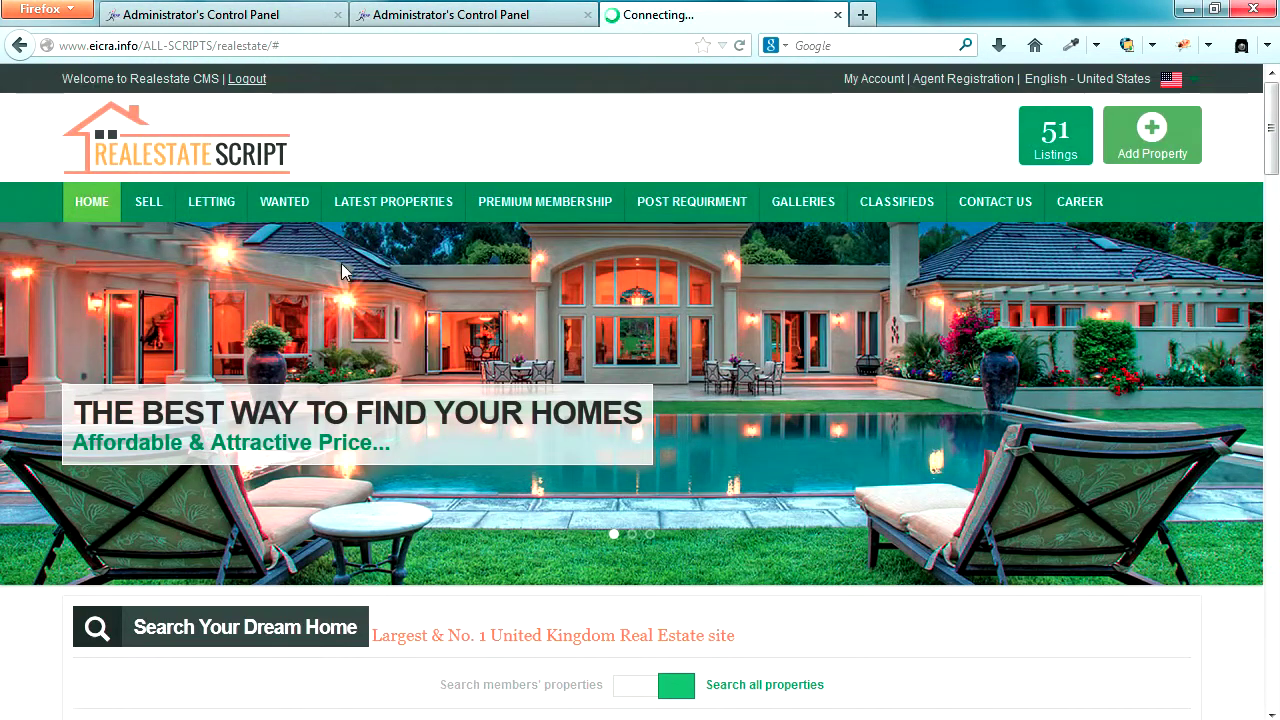
{"action": "left_click", "coordinate": [145, 205]}
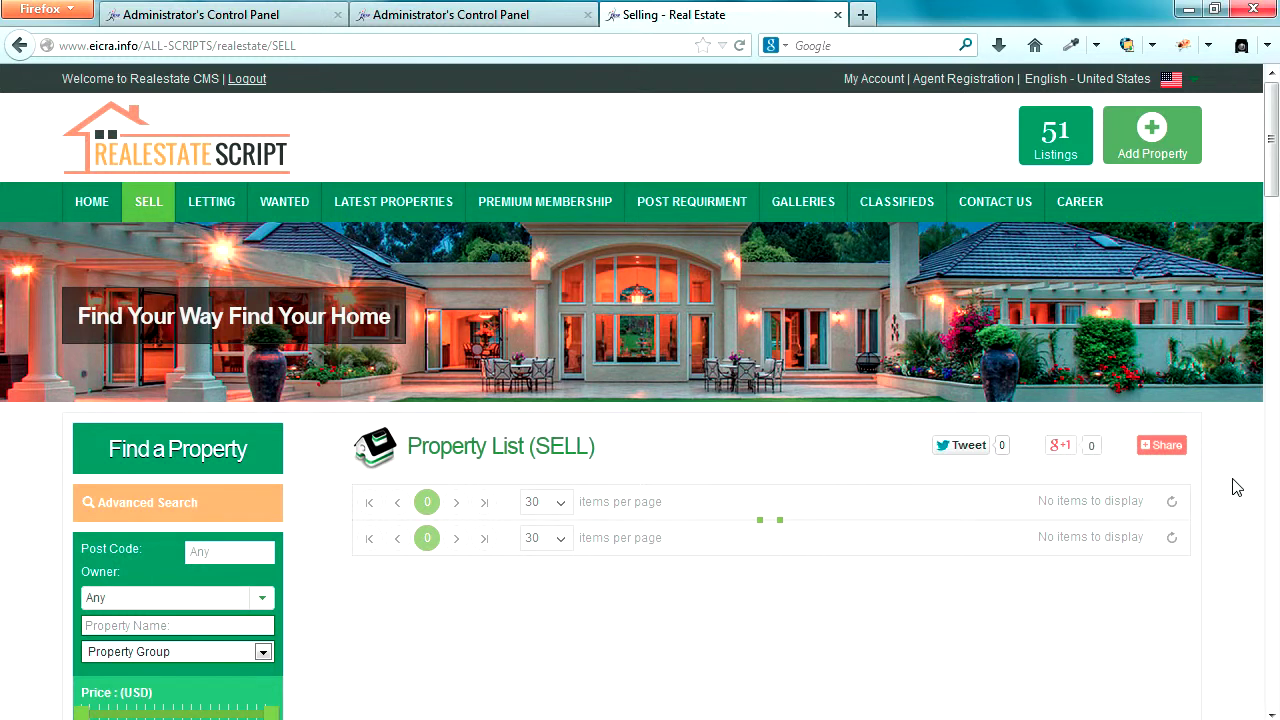
{"action": "scroll", "coordinate": [1236, 487], "scroll_direction": "down", "scroll_amount": 4}
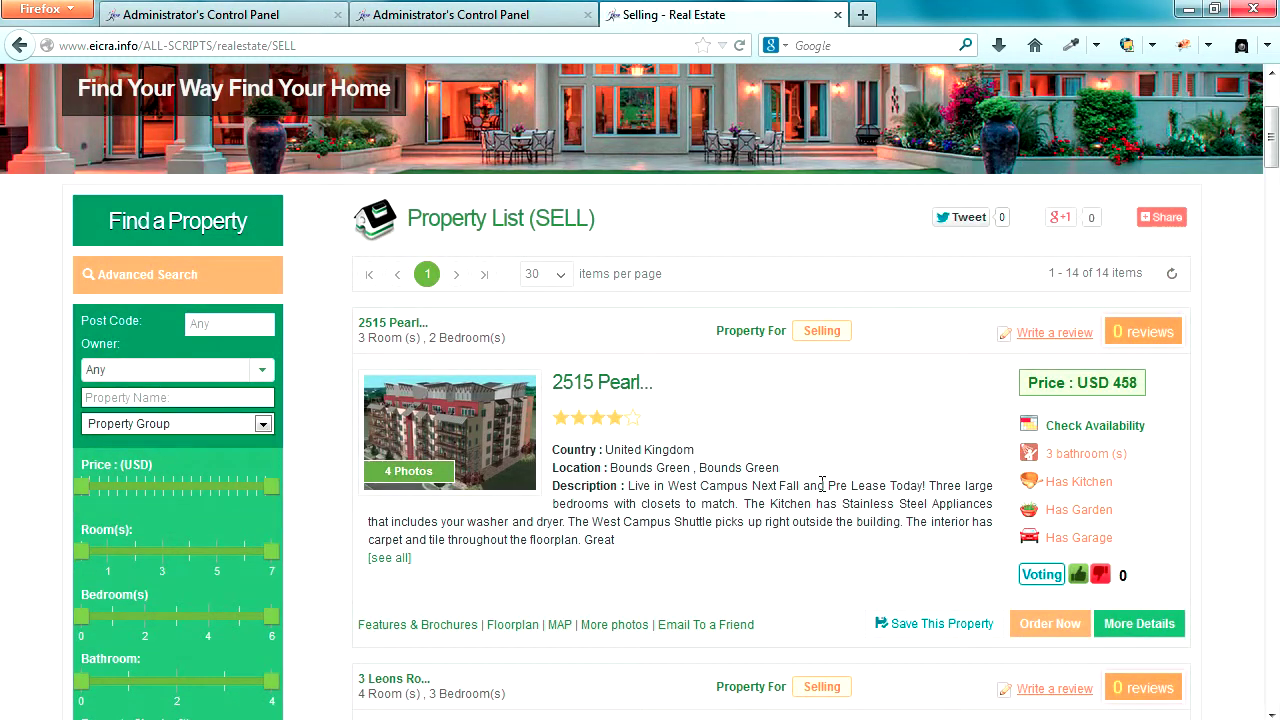
{"action": "left_click", "coordinate": [1052, 627]}
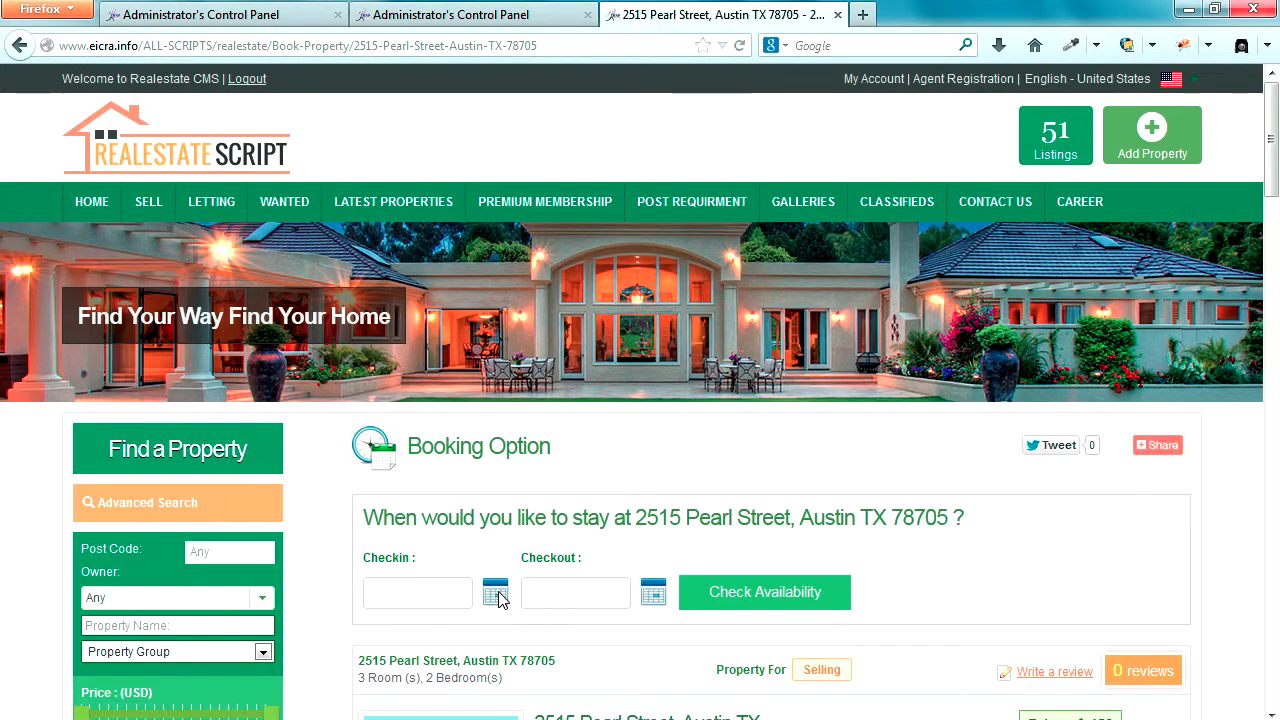
- Pick check-in 2014-05-07 and check-out 2014-05-31, then check availability
{"action": "left_click", "coordinate": [496, 594]}
{"action": "left_click", "coordinate": [486, 494]}
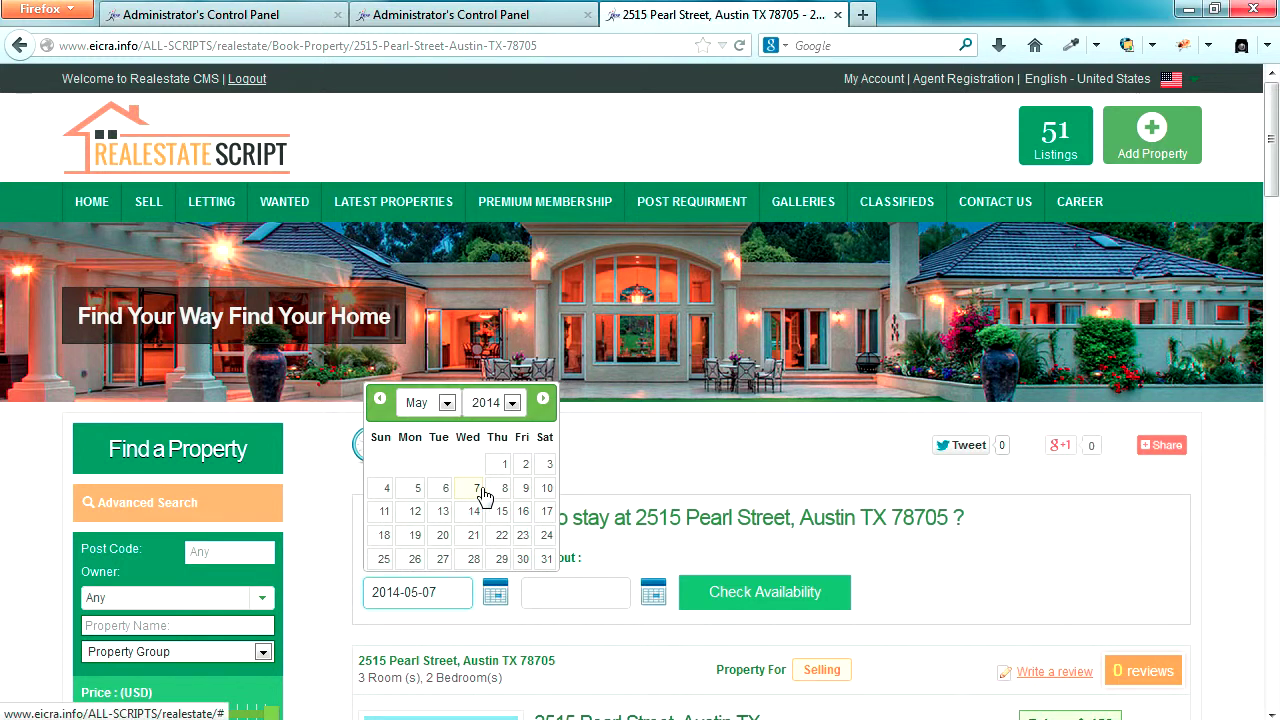
{"action": "left_click", "coordinate": [652, 594]}
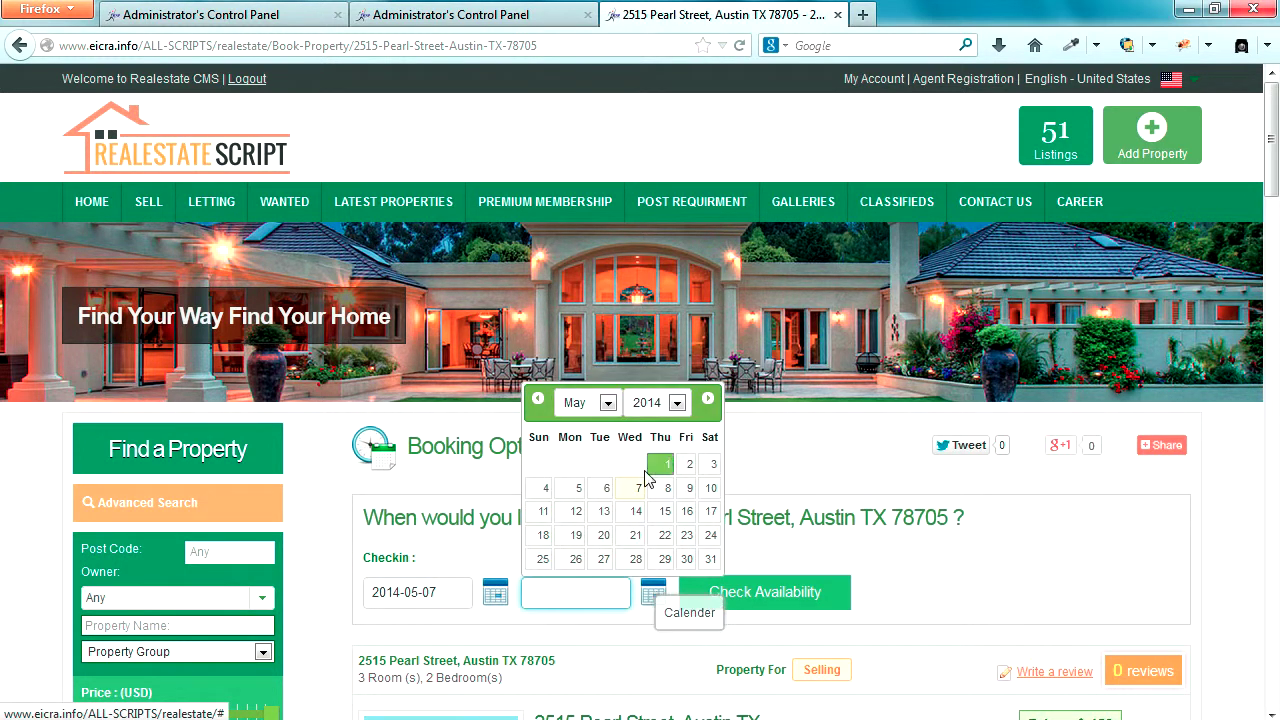
{"action": "left_click", "coordinate": [710, 560]}
{"action": "left_click", "coordinate": [745, 597]}
- Order the stay and check out to generate the $10,992.00 USD unpaid invoice
{"action": "scroll", "coordinate": [810, 595], "scroll_direction": "down", "scroll_amount": 4}
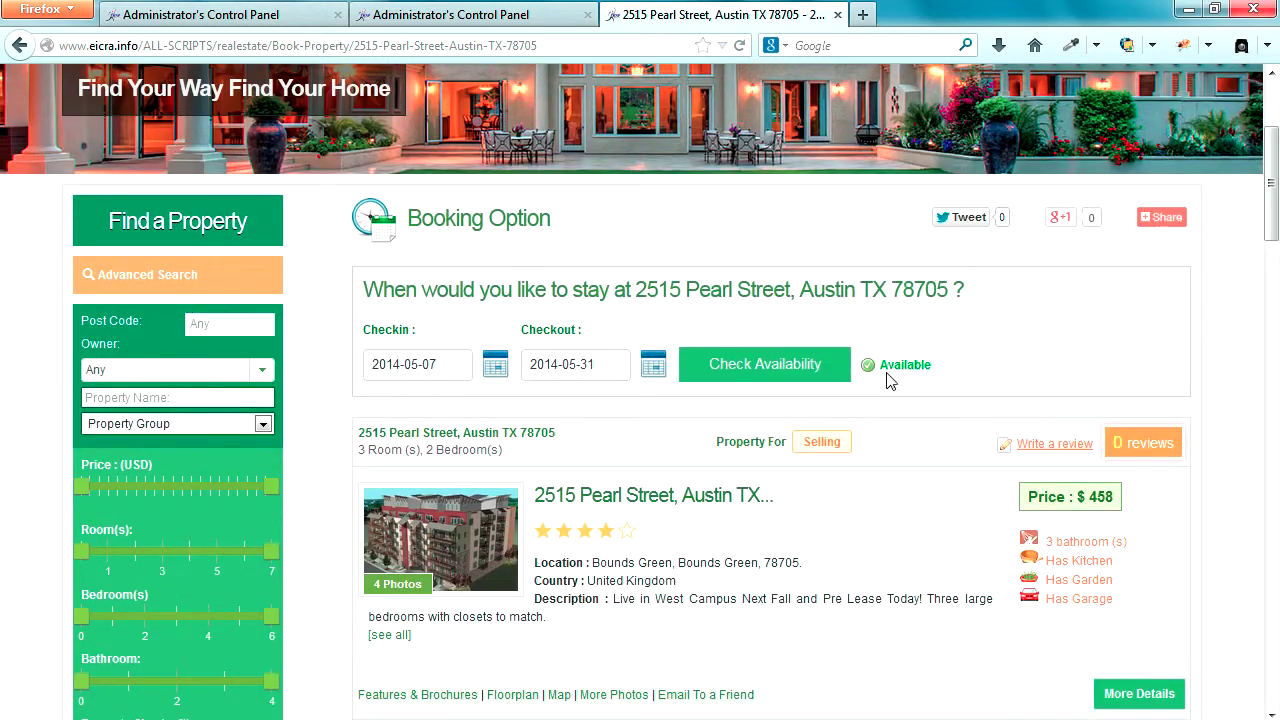
{"action": "scroll", "coordinate": [869, 418], "scroll_direction": "down", "scroll_amount": 4}
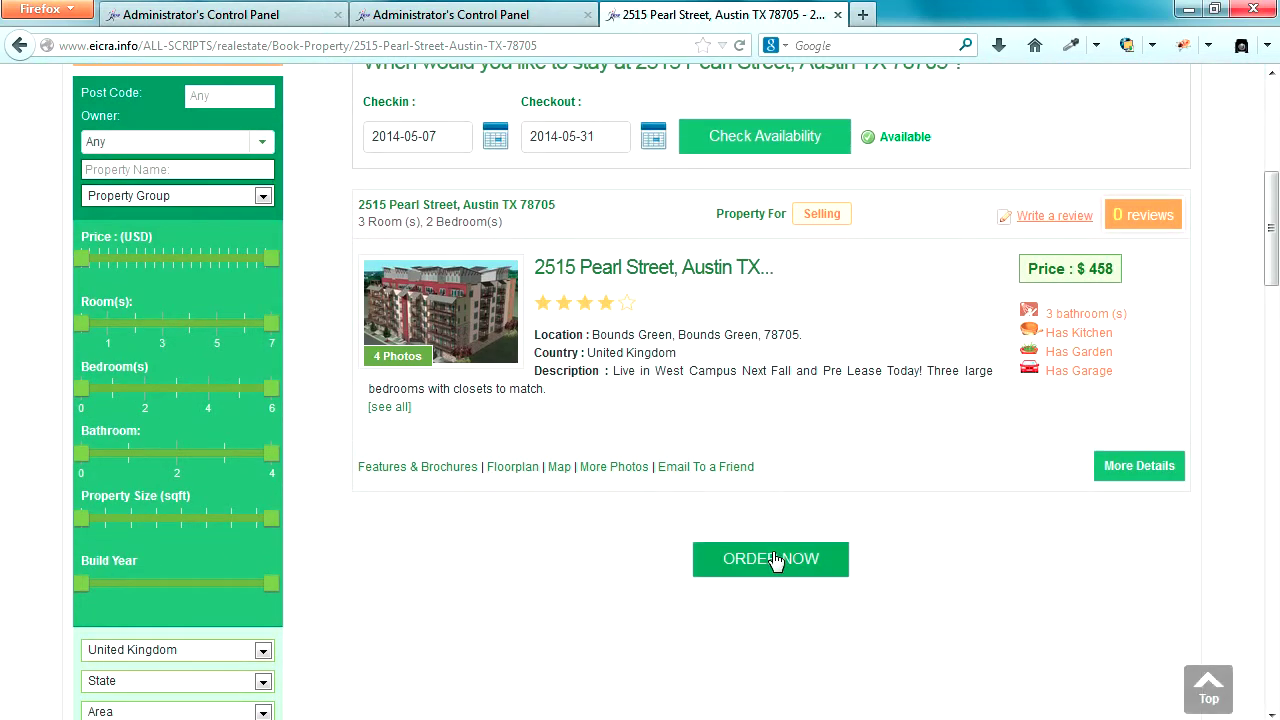
{"action": "left_click", "coordinate": [776, 562]}
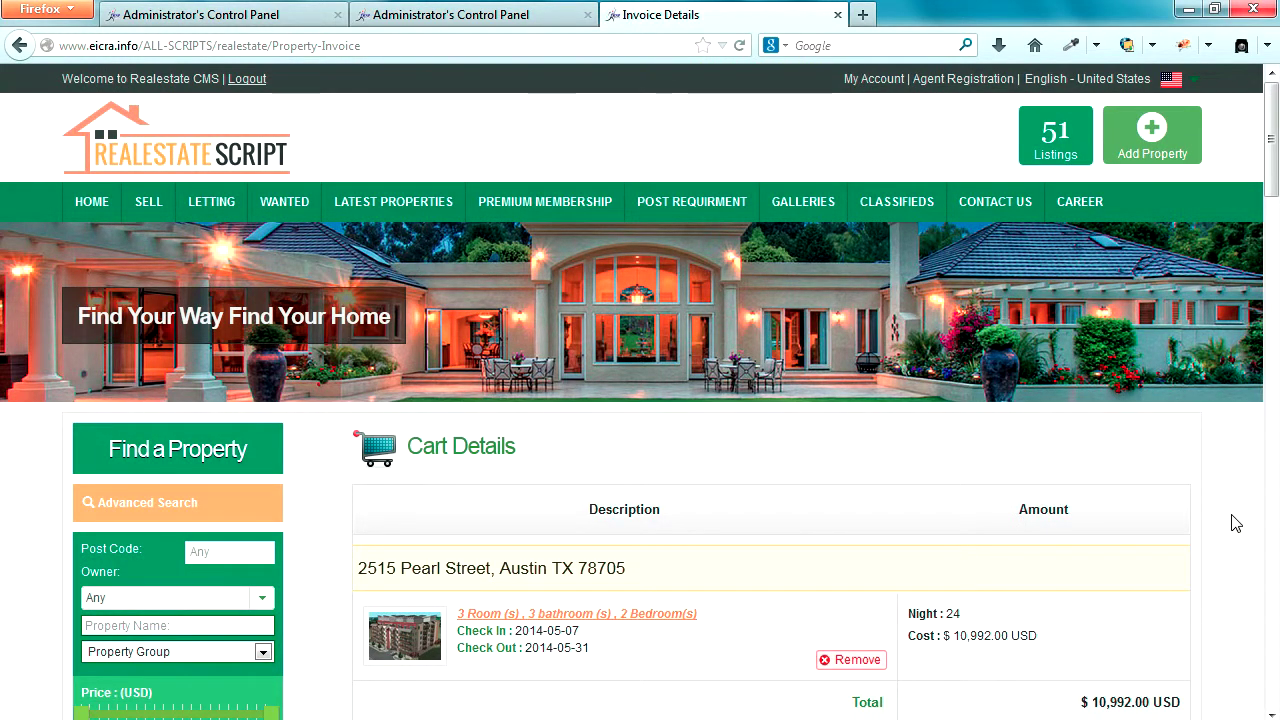
{"action": "scroll", "coordinate": [1236, 523], "scroll_direction": "down", "scroll_amount": 2}
{"action": "scroll", "coordinate": [1236, 523], "scroll_direction": "down", "scroll_amount": 3}
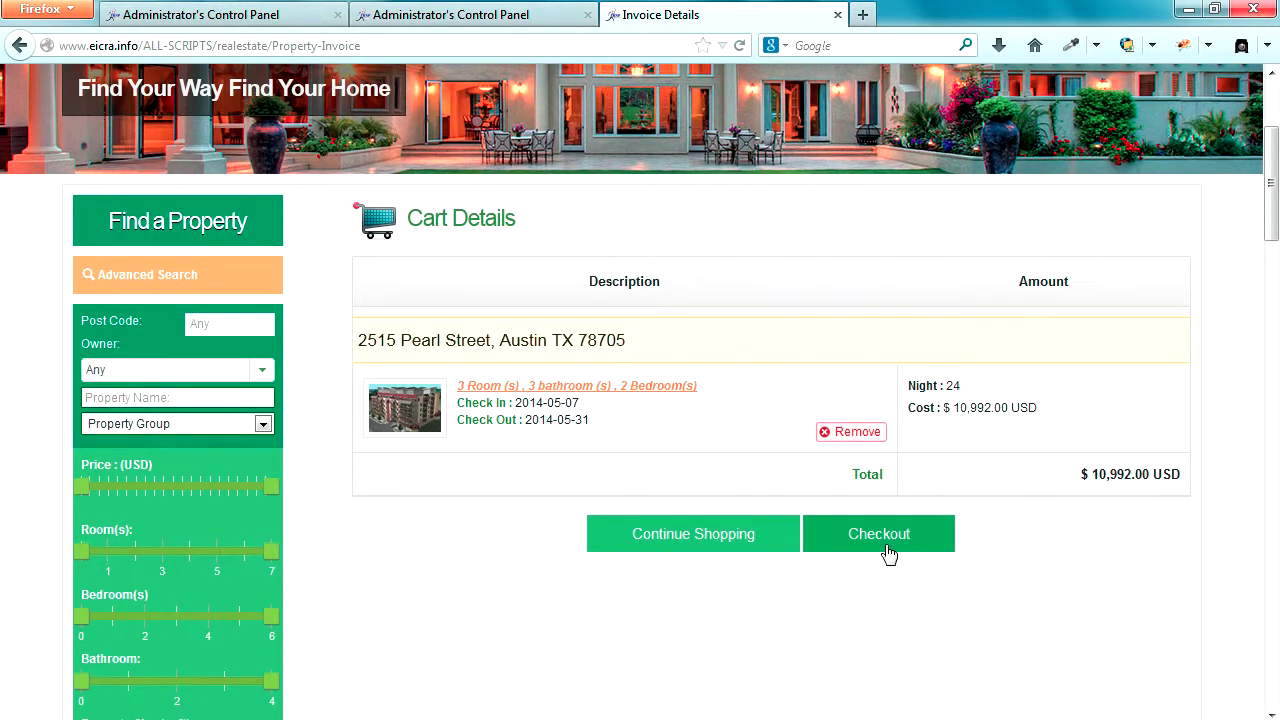
{"action": "left_click", "coordinate": [881, 540]}
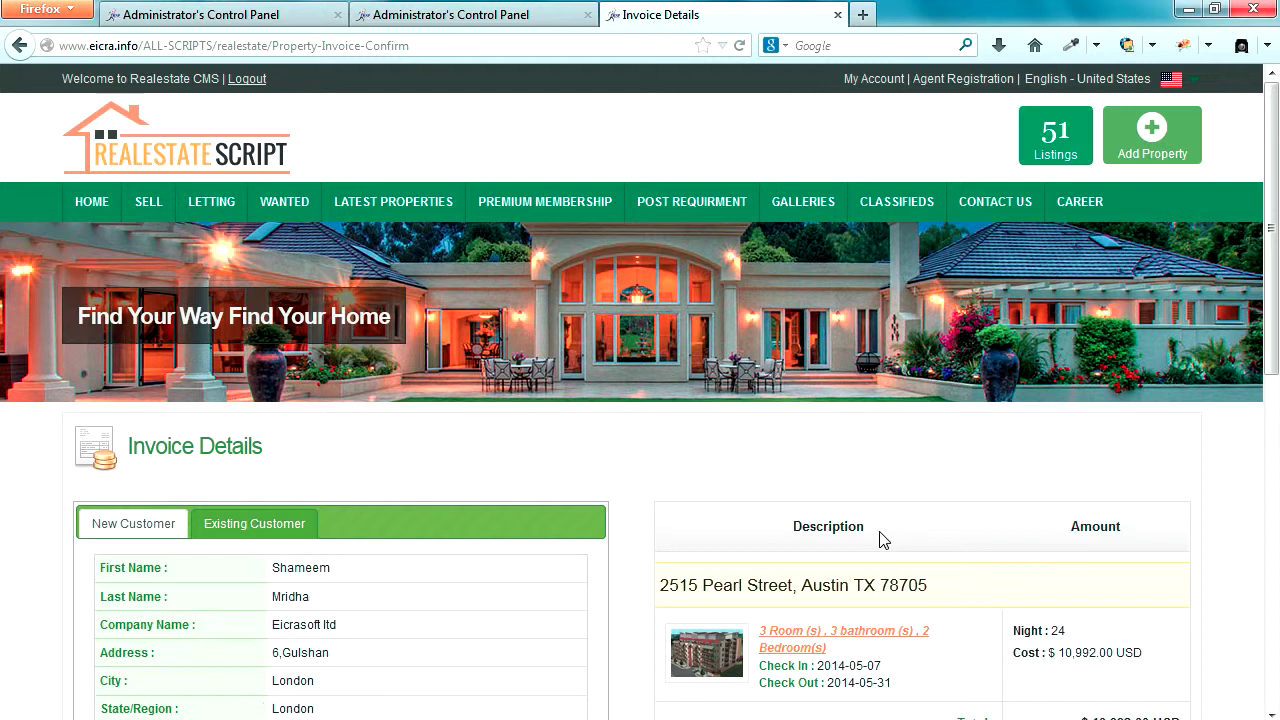
{"action": "scroll", "coordinate": [729, 537], "scroll_direction": "down", "scroll_amount": 5}
{"action": "left_click", "coordinate": [418, 476]}
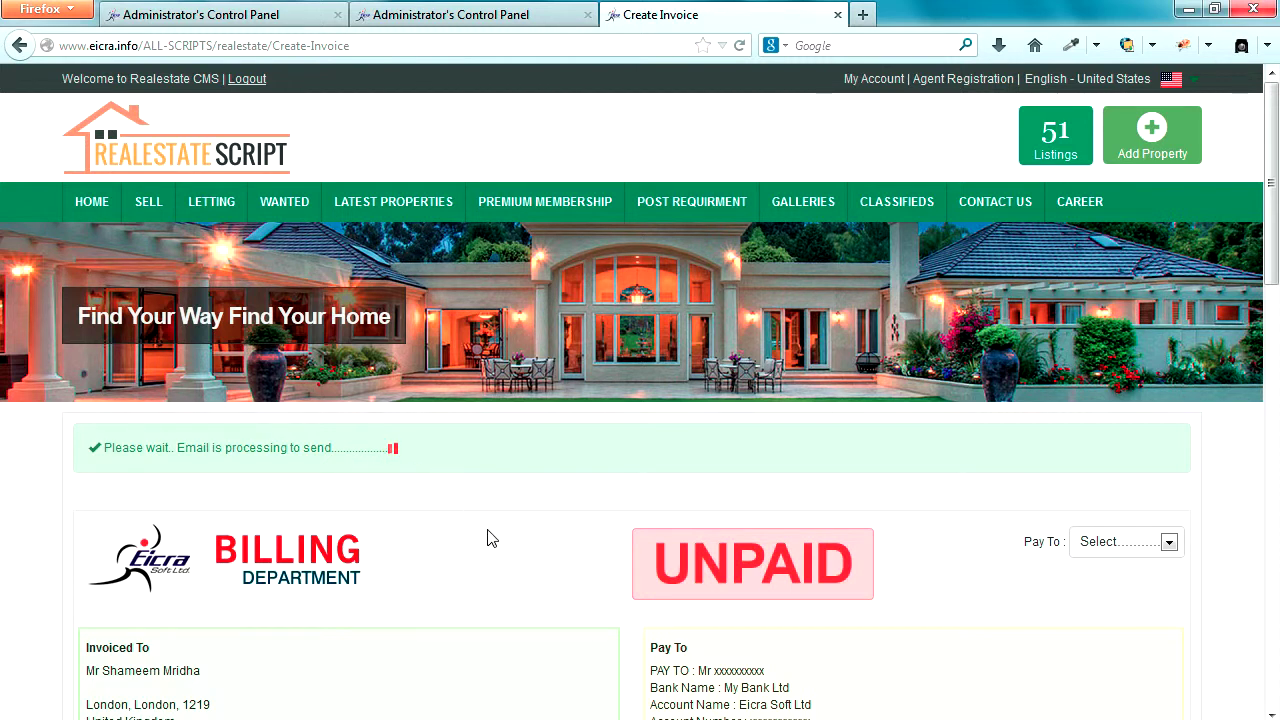
- Expand the invoice's Pay To dropdown to show the Paypal and My Bank options
{"action": "left_click", "coordinate": [1170, 549]}
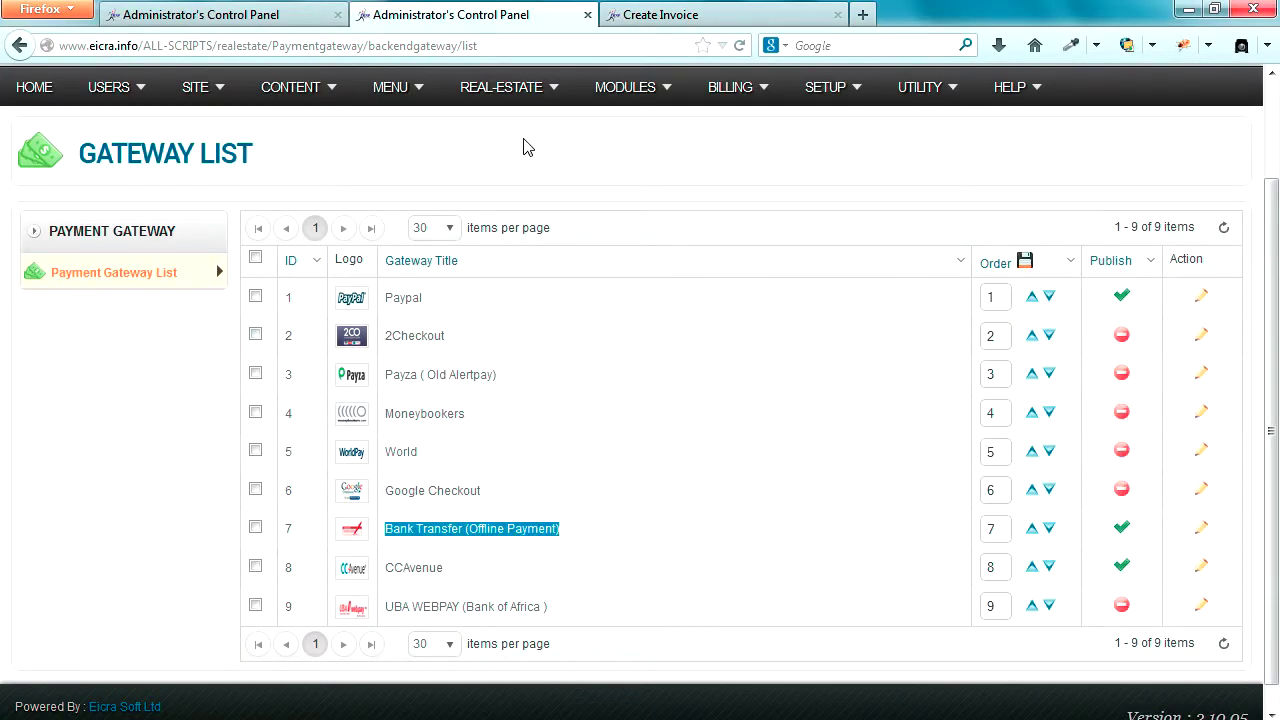
{"action": "left_click", "coordinate": [524, 140]}
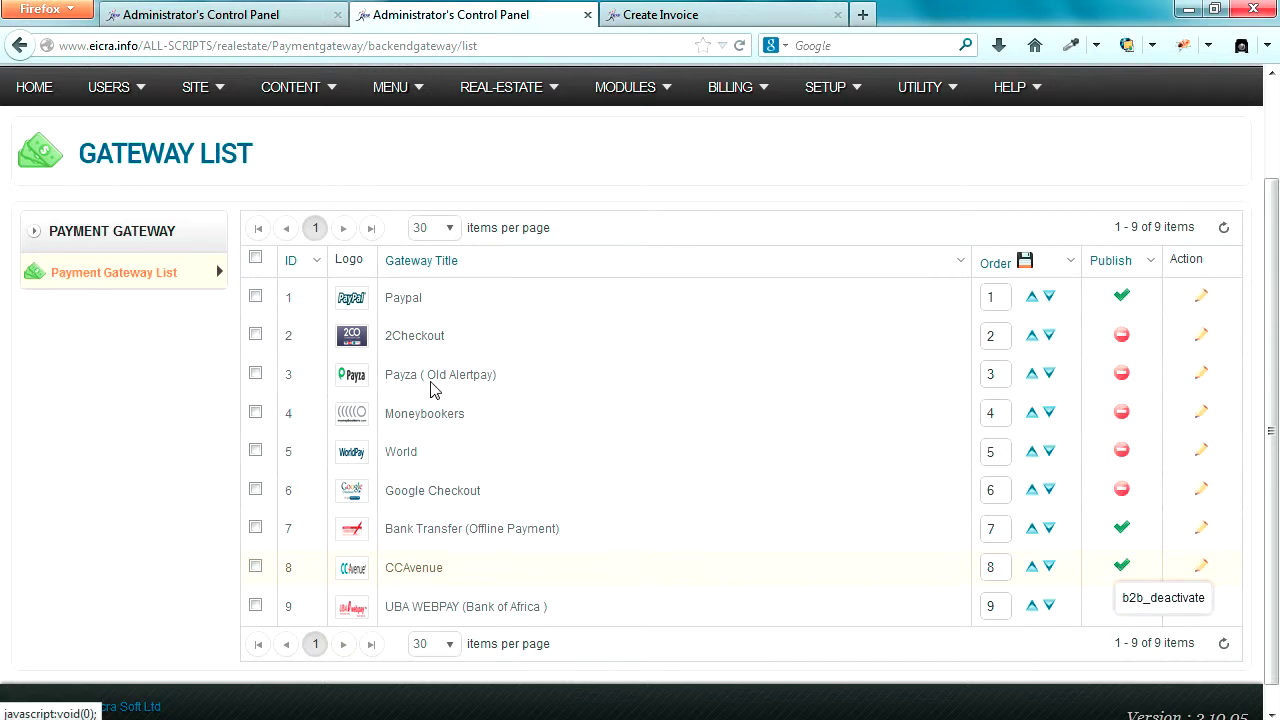
{"action": "left_click", "coordinate": [232, 12]}
- In Payment & Billing, set Select Your Account (Site Owner) to the Administrator user
{"action": "scroll", "coordinate": [362, 353], "scroll_direction": "up", "scroll_amount": 5}
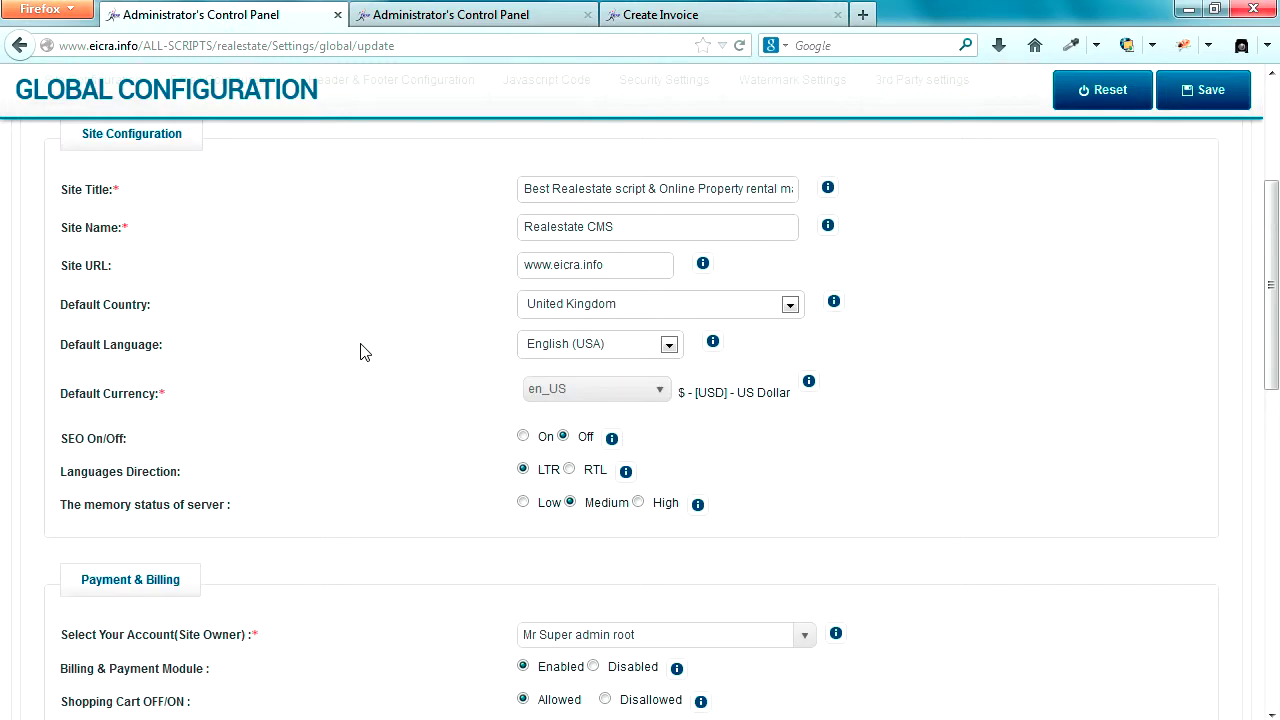
{"action": "left_click_drag", "start_coordinate": [443, 155], "coordinate": [785, 160]}
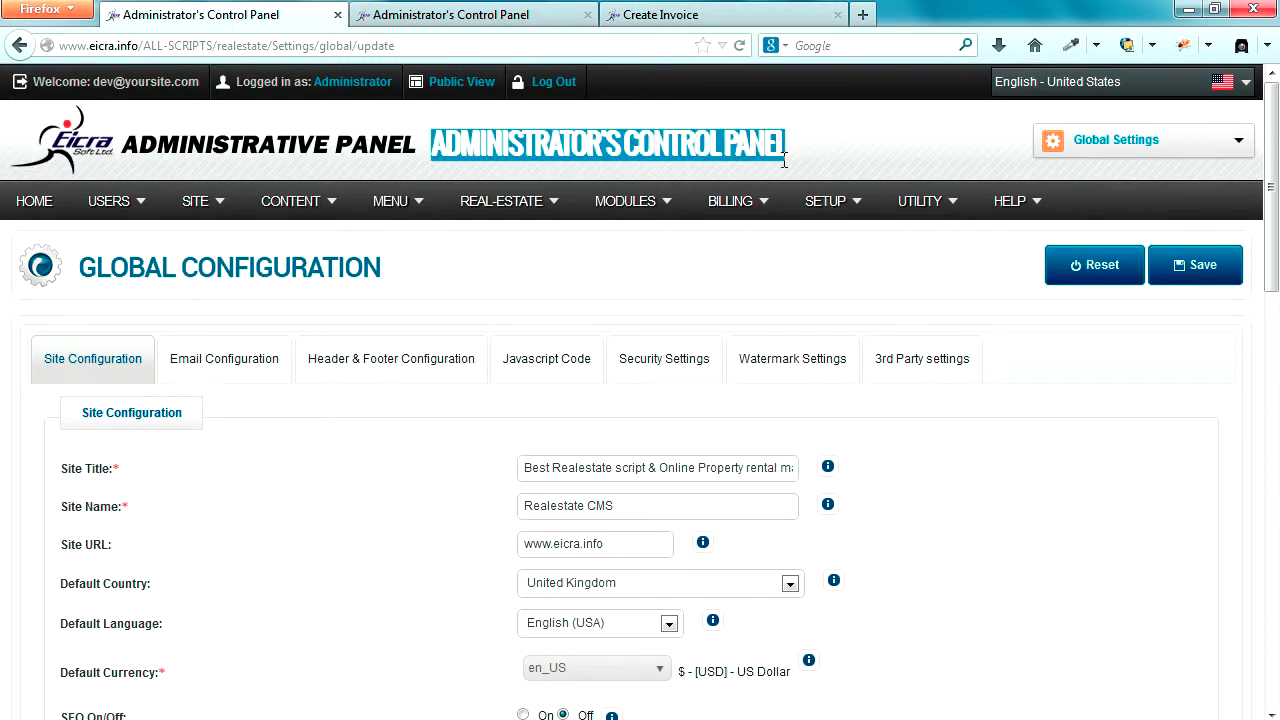
{"action": "left_click", "coordinate": [705, 167]}
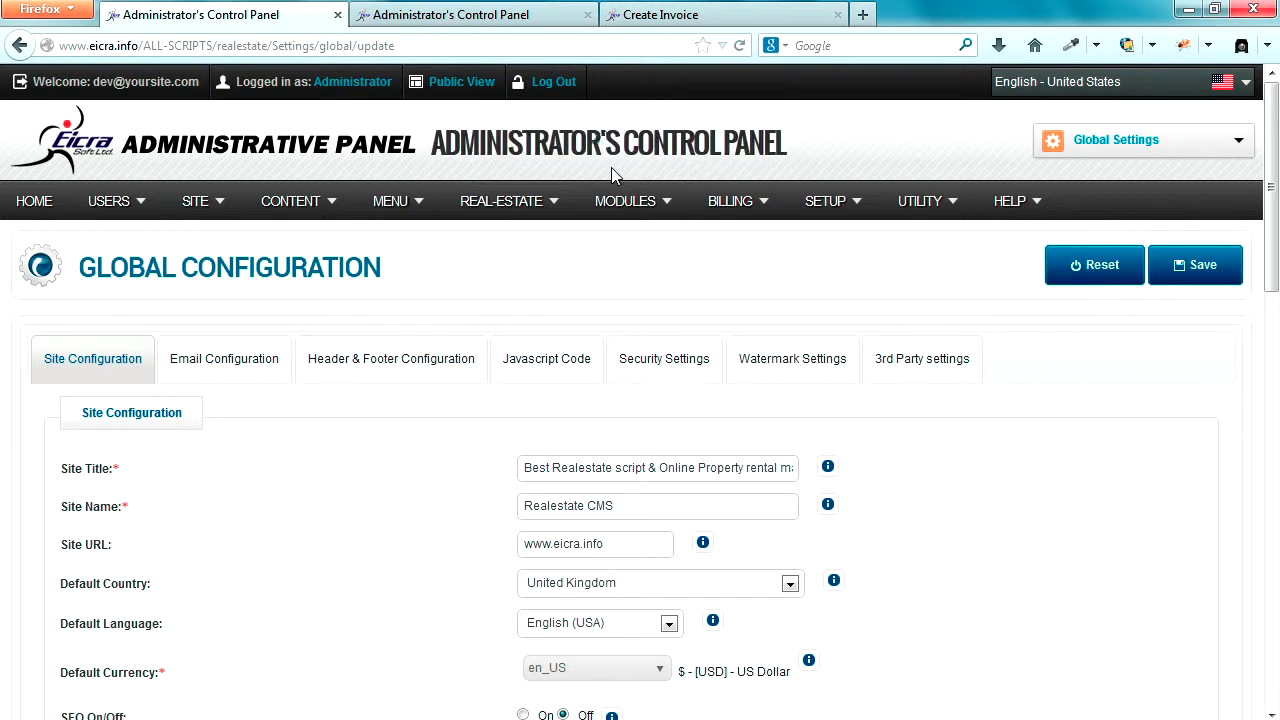
{"action": "scroll", "coordinate": [882, 563], "scroll_direction": "down", "scroll_amount": 4}
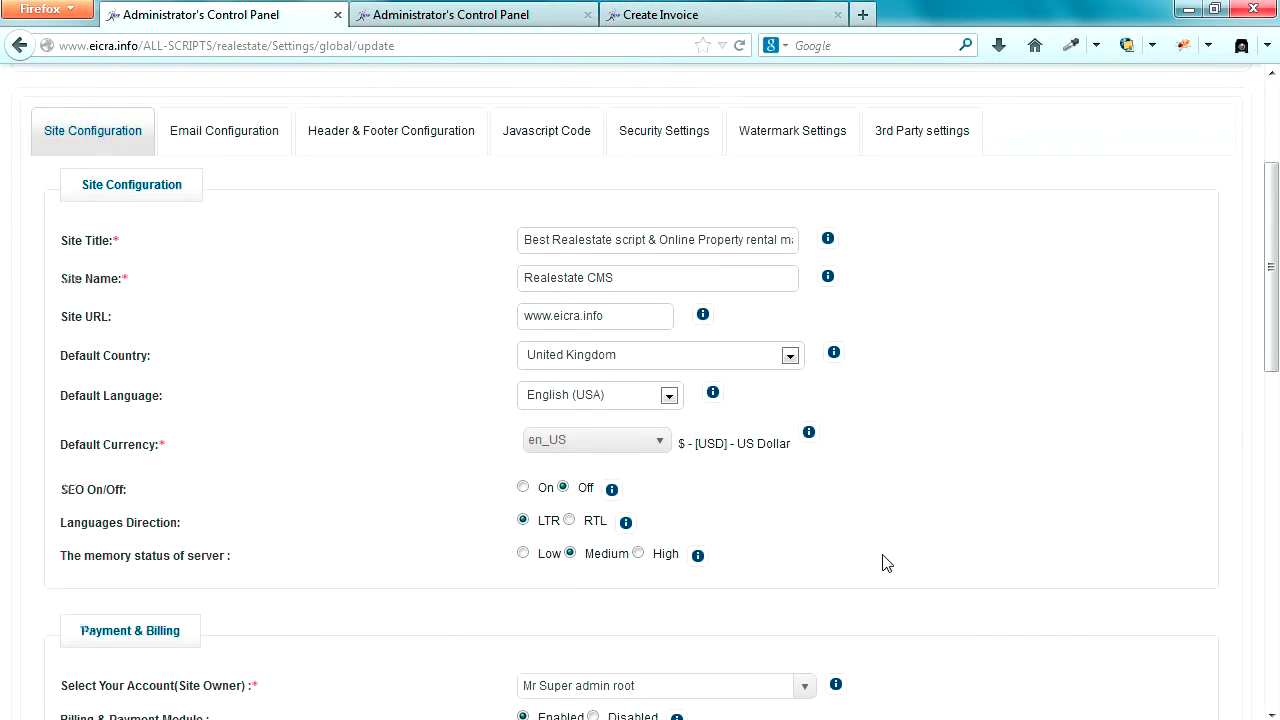
{"action": "scroll", "coordinate": [882, 563], "scroll_direction": "down", "scroll_amount": 2}
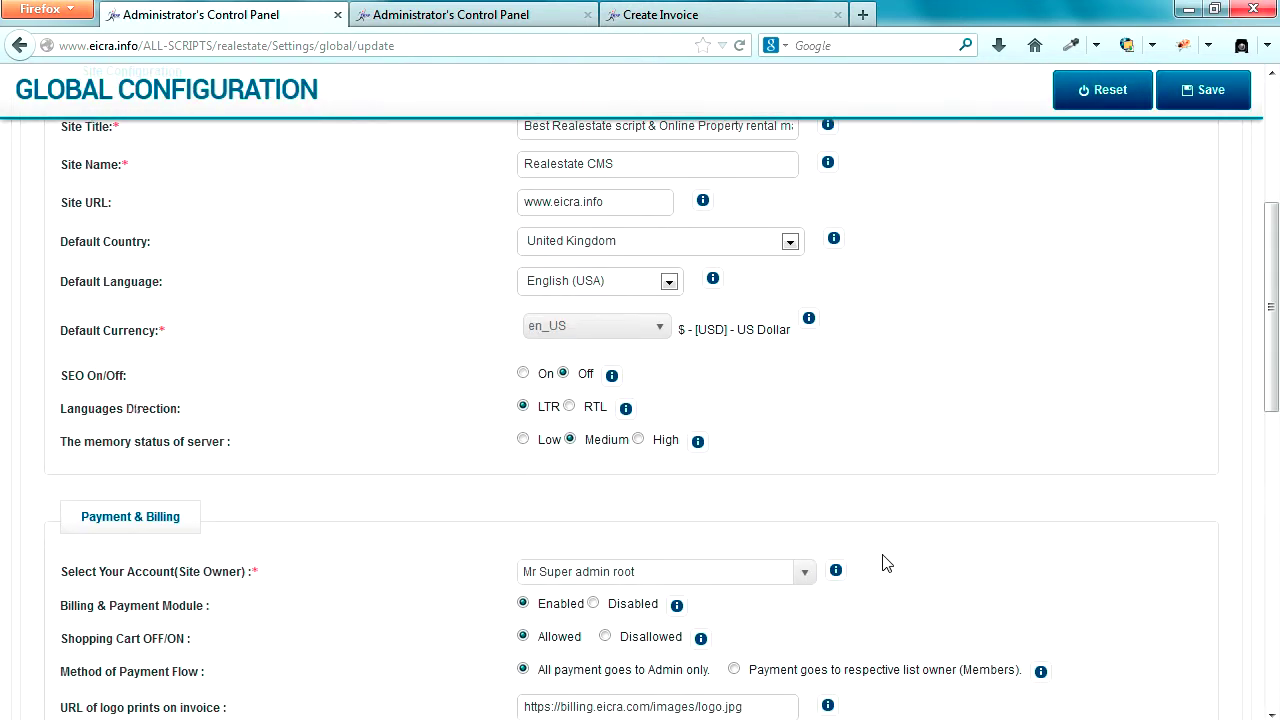
{"action": "left_click", "coordinate": [806, 574]}
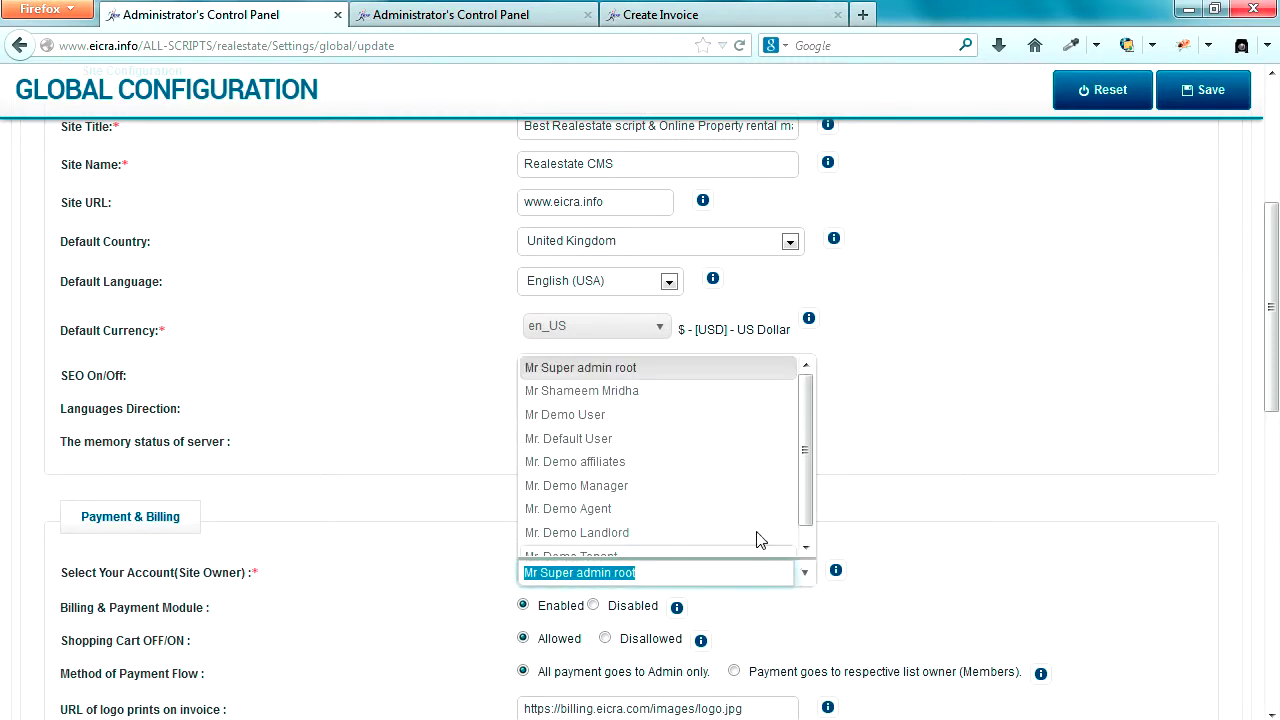
{"action": "left_click", "coordinate": [620, 400]}
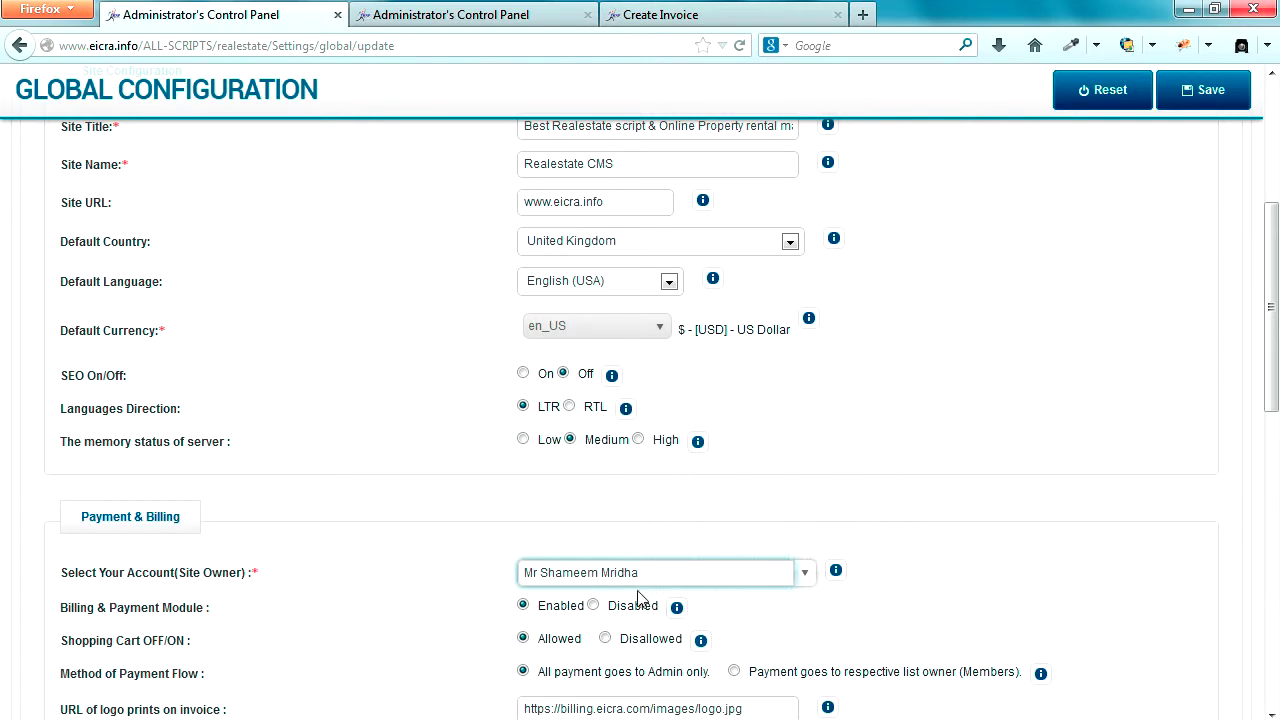
{"action": "left_click_drag", "start_coordinate": [524, 572], "coordinate": [651, 572]}
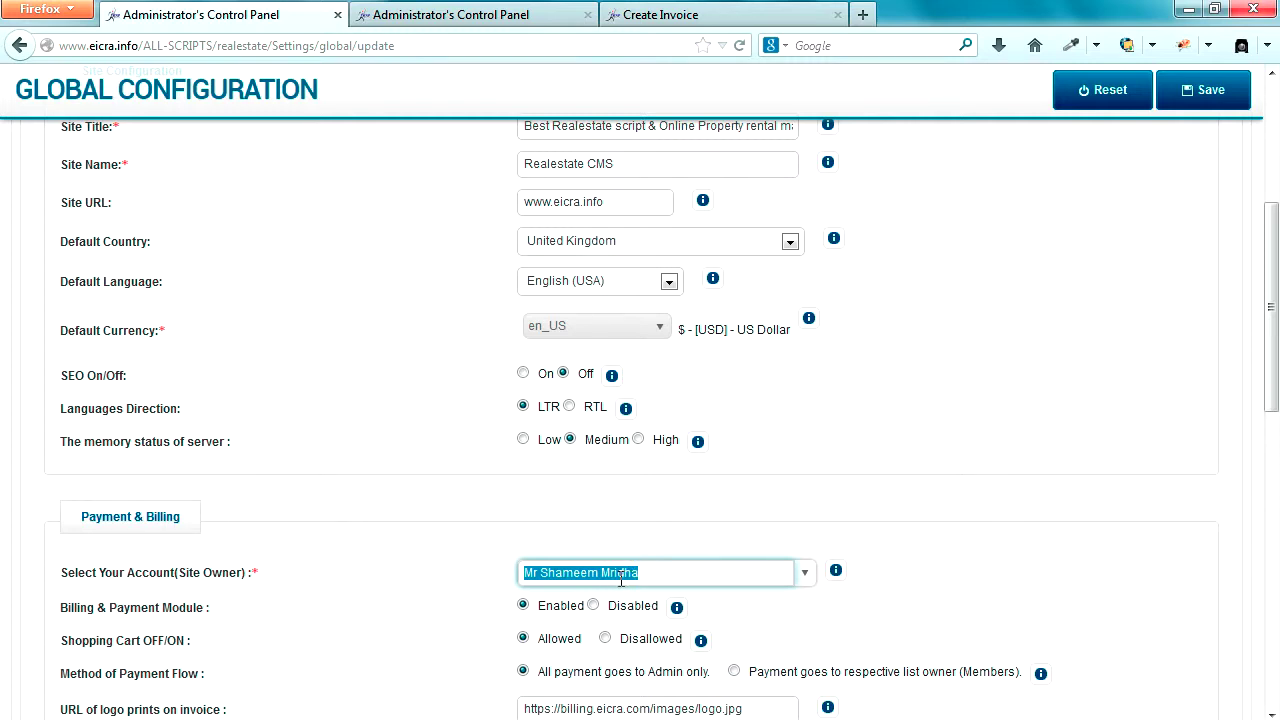
{"action": "scroll", "coordinate": [612, 600], "scroll_direction": "up", "scroll_amount": 5}
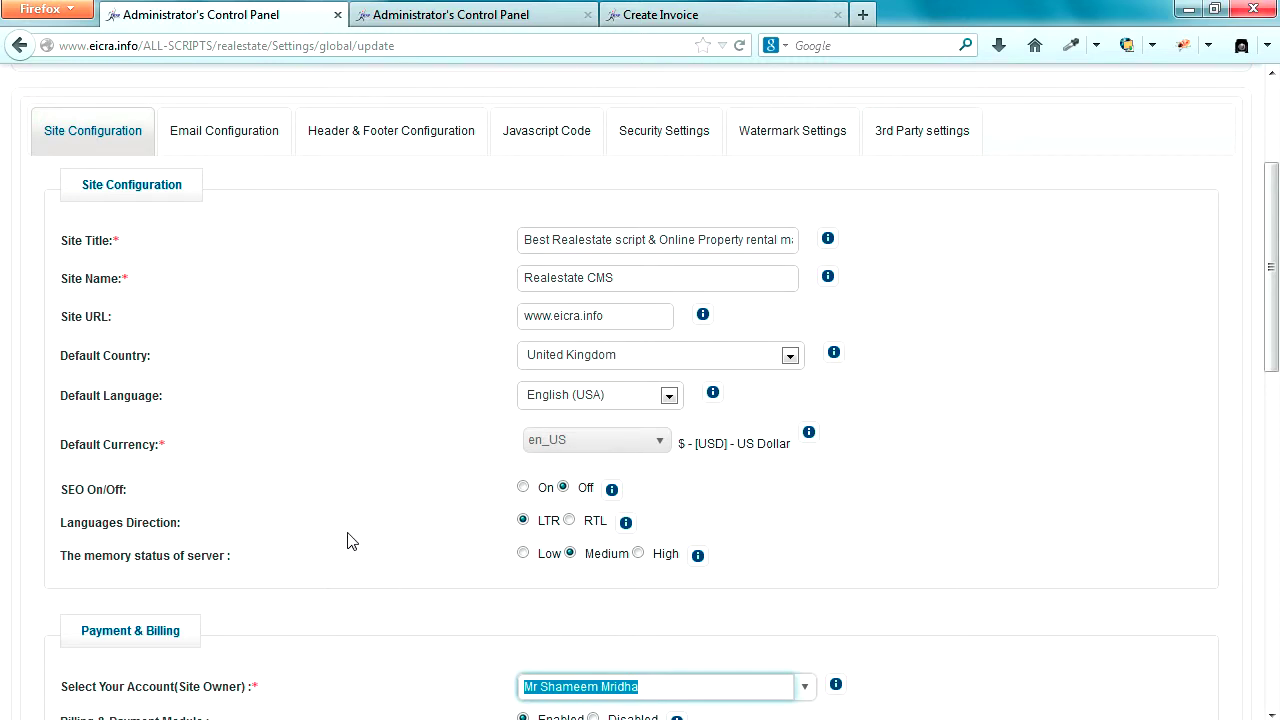
- Open USERS > Manage Users in a new tab and switch to it
{"action": "mouse_move", "coordinate": [137, 206]}
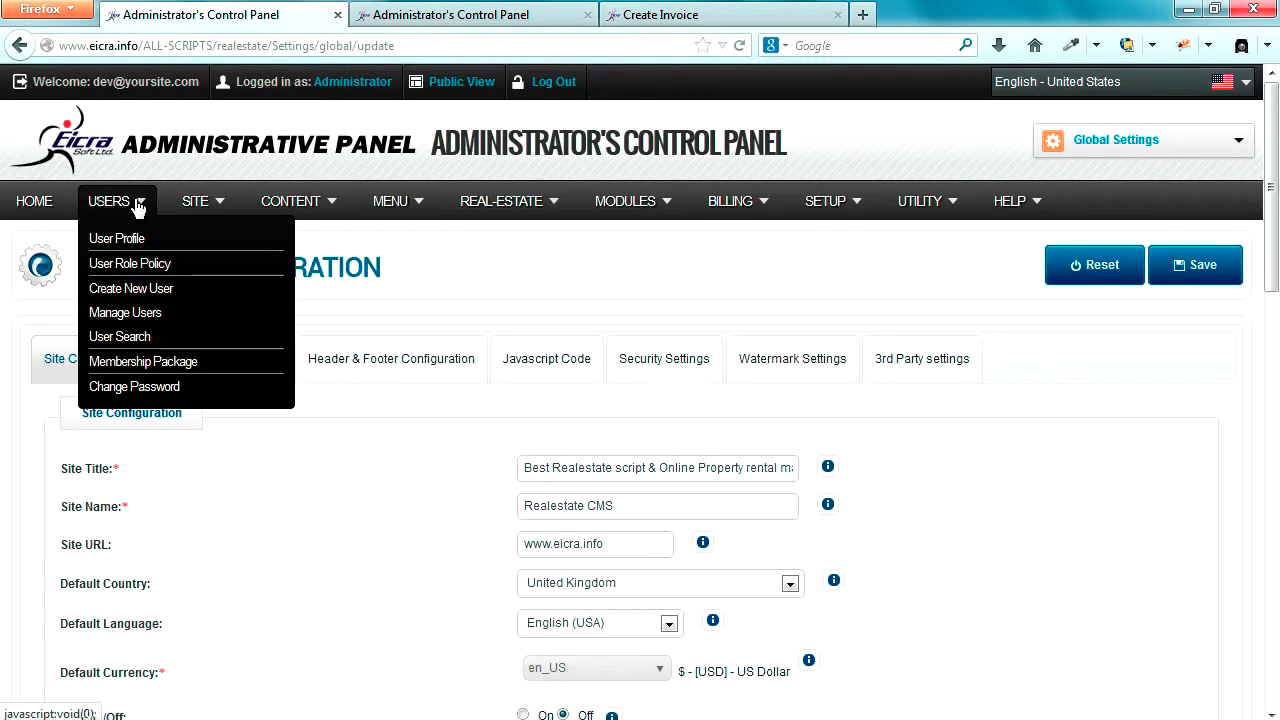
{"action": "mouse_move", "coordinate": [198, 205]}
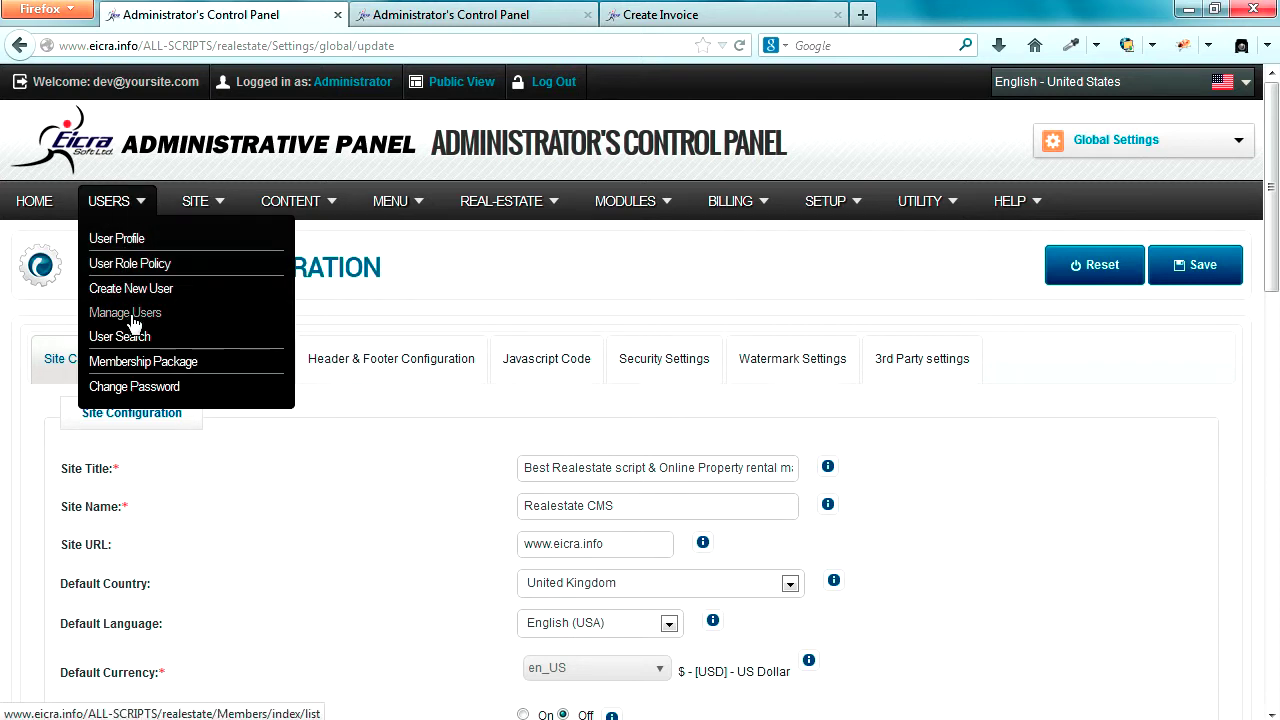
{"action": "right_click", "coordinate": [148, 316]}
{"action": "left_click", "coordinate": [188, 332]}
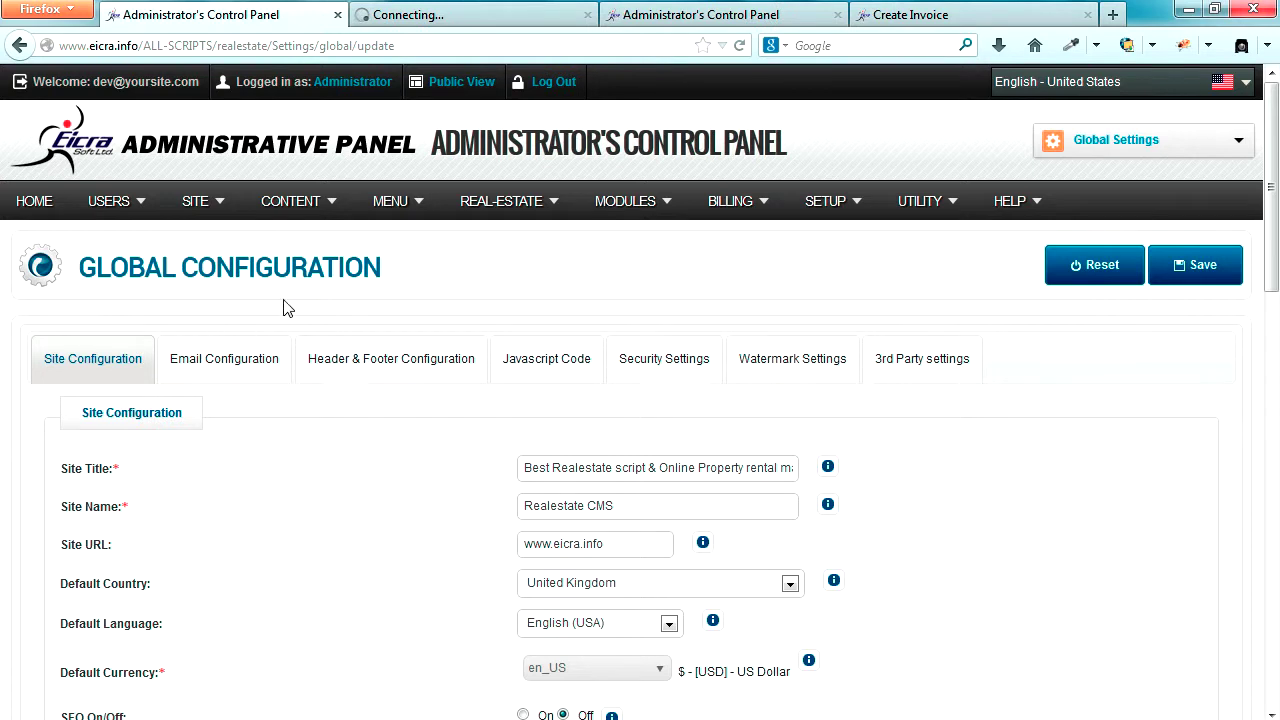
{"action": "left_click", "coordinate": [445, 20]}
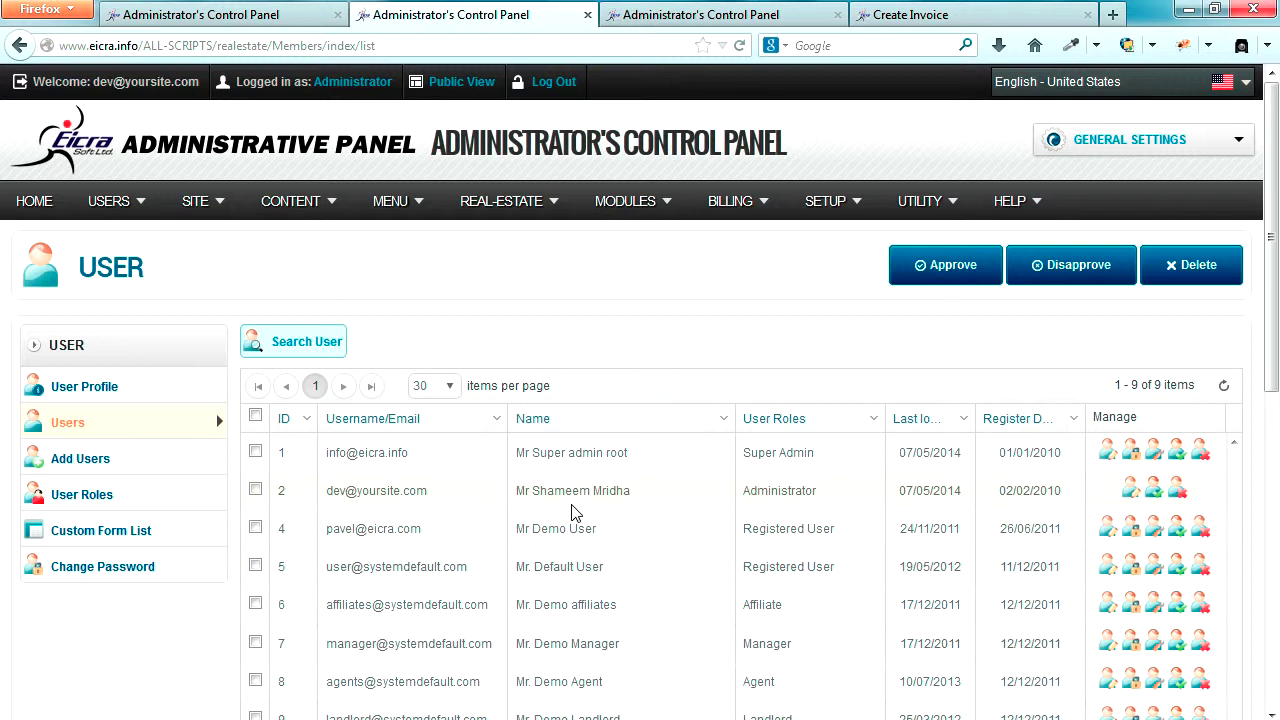
- Compare the Administrator and Super Admin rows' names and roles, then go back to Global Configuration
{"action": "left_click_drag", "start_coordinate": [518, 493], "coordinate": [636, 500]}
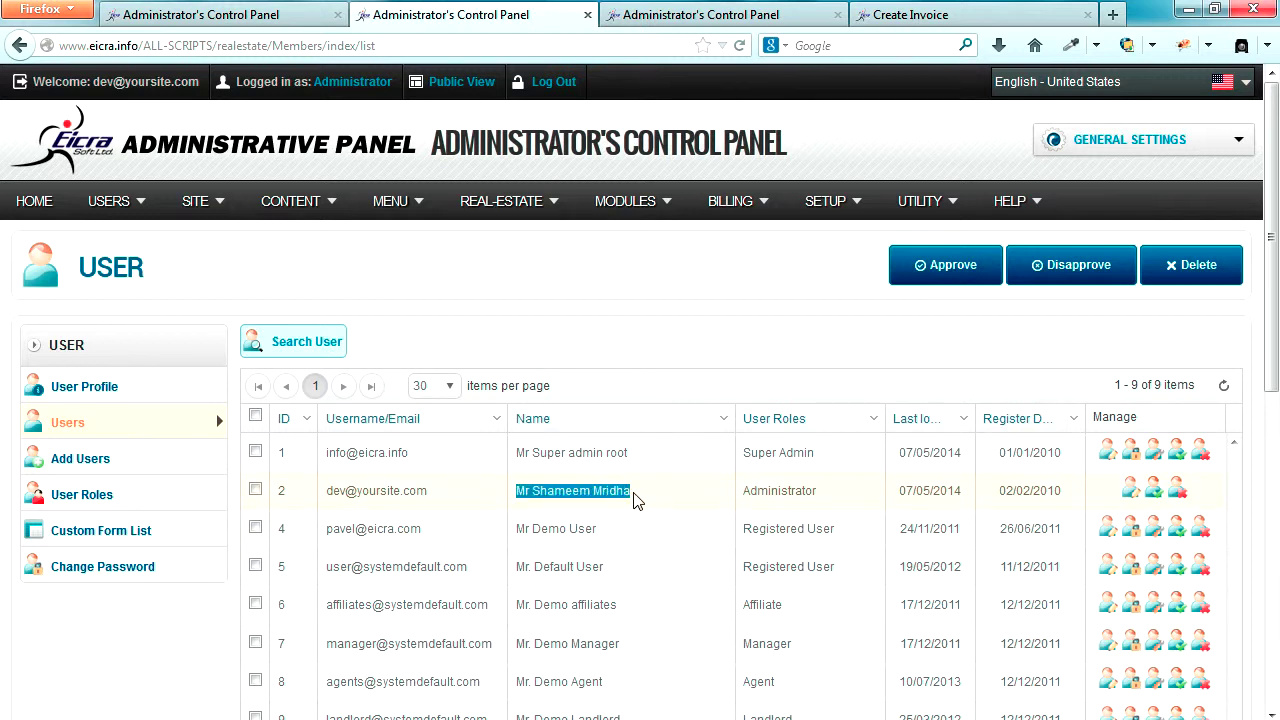
{"action": "left_click_drag", "start_coordinate": [745, 493], "coordinate": [829, 500]}
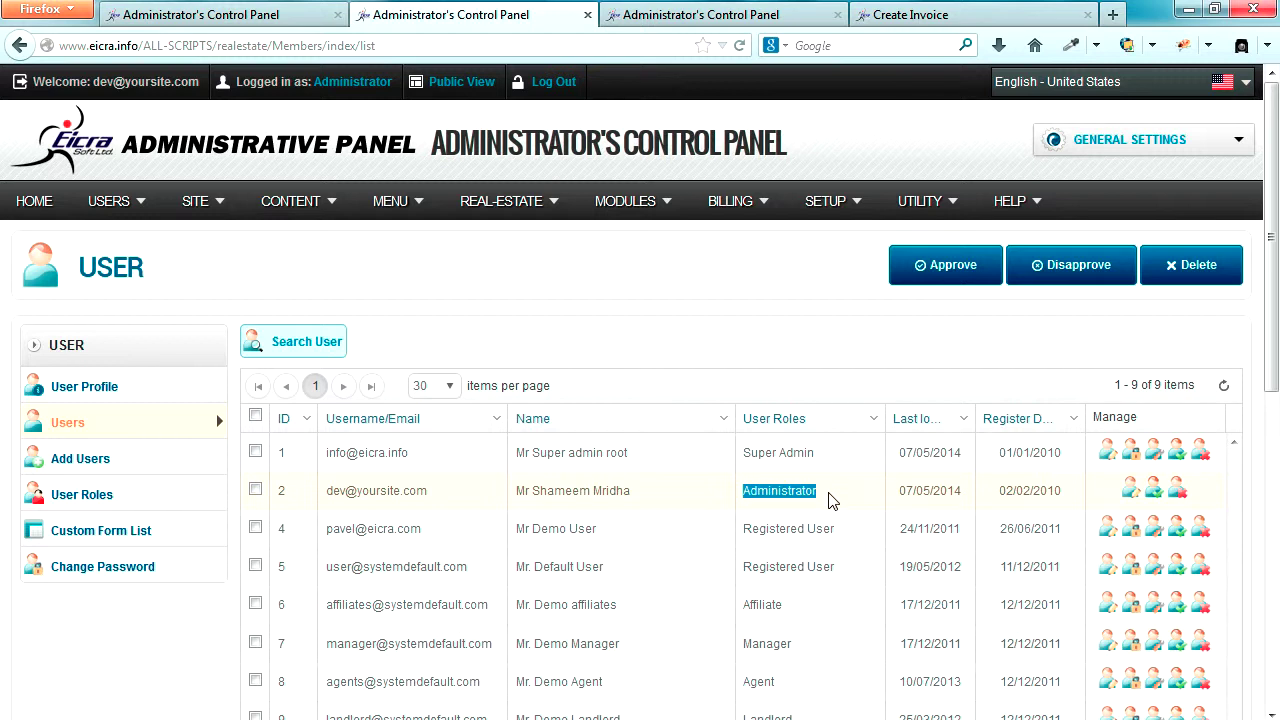
{"action": "left_click_drag", "start_coordinate": [515, 455], "coordinate": [626, 452]}
{"action": "left_click_drag", "start_coordinate": [745, 455], "coordinate": [812, 453]}
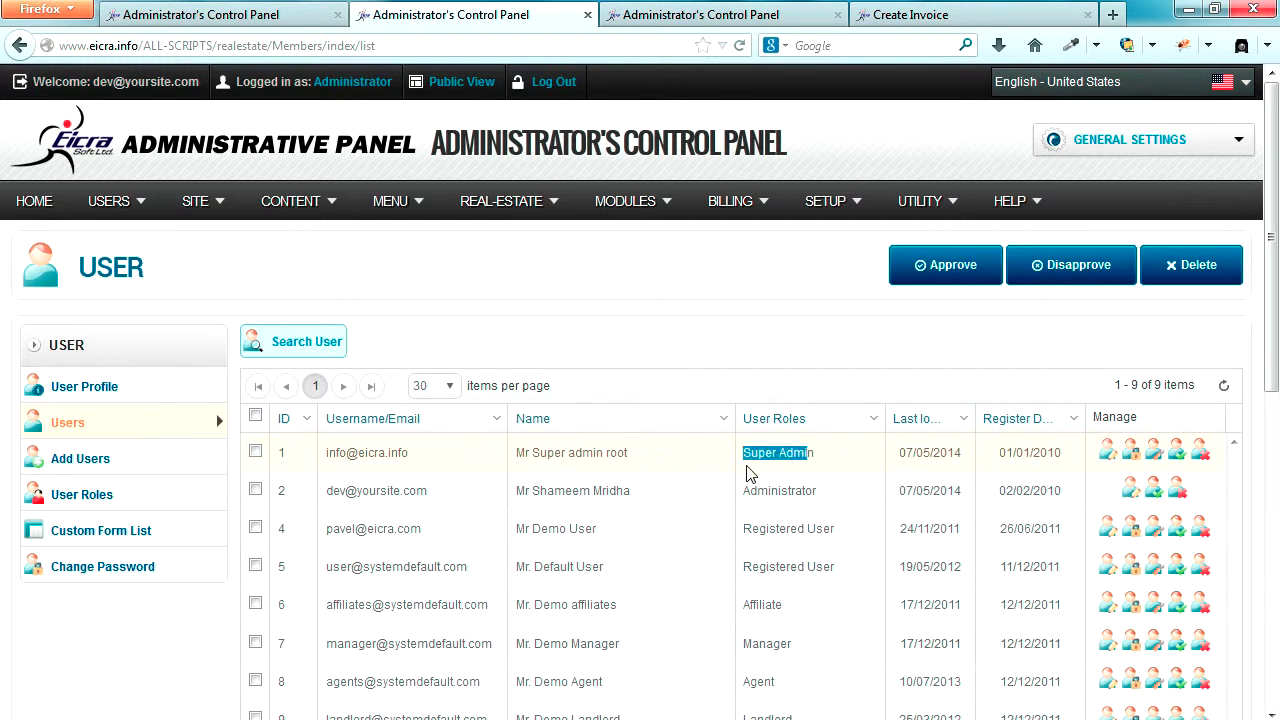
{"action": "left_click", "coordinate": [709, 370]}
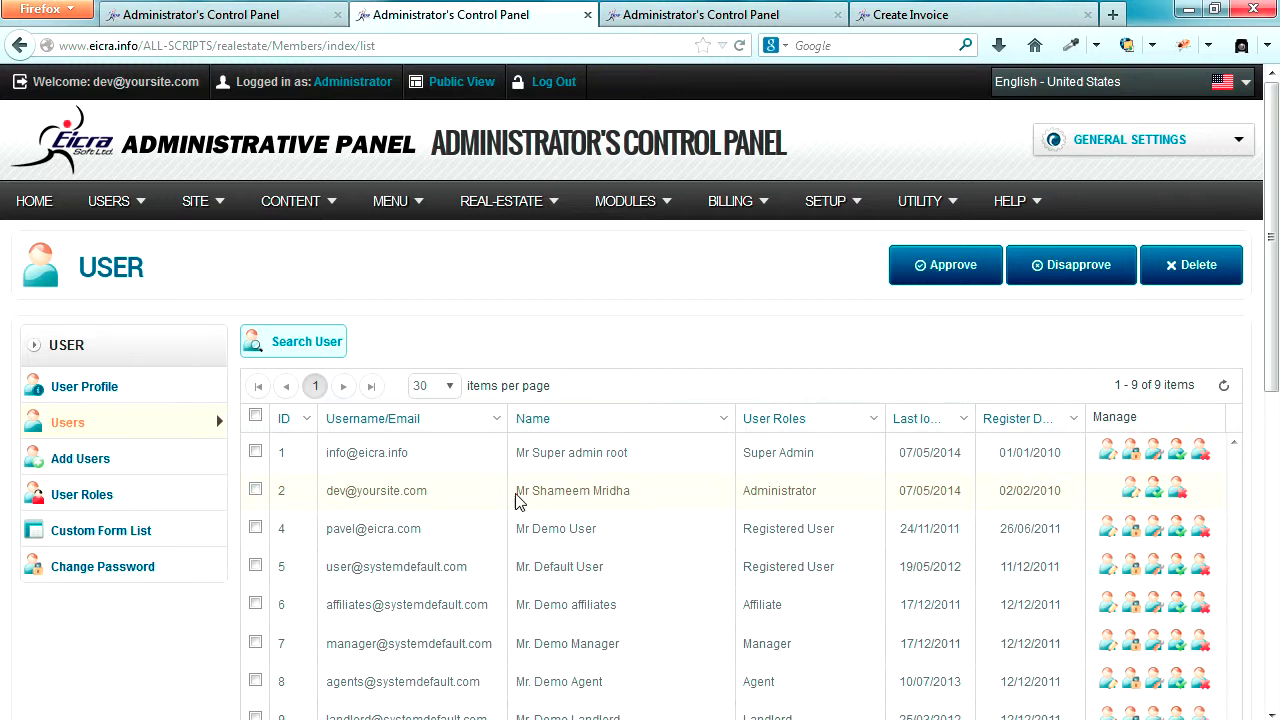
{"action": "left_click_drag", "start_coordinate": [519, 494], "coordinate": [646, 497]}
{"action": "left_click", "coordinate": [220, 15]}
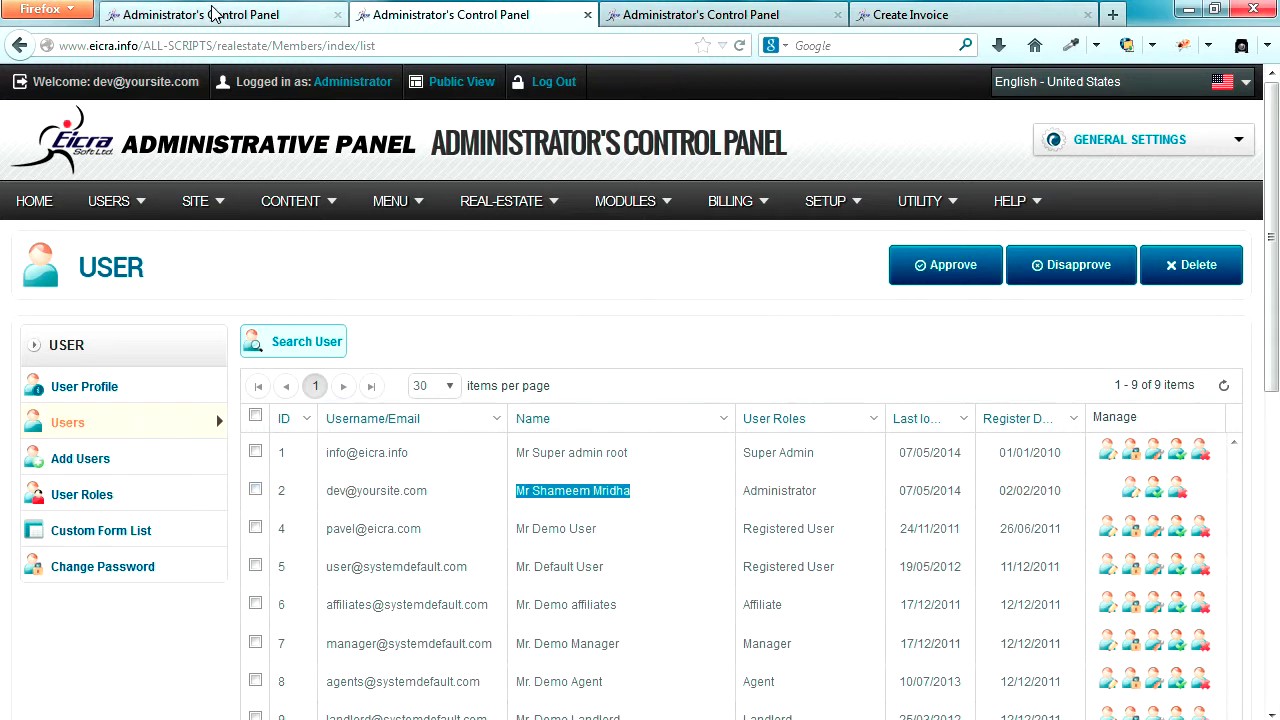
{"action": "scroll", "coordinate": [657, 491], "scroll_direction": "down", "scroll_amount": 6}
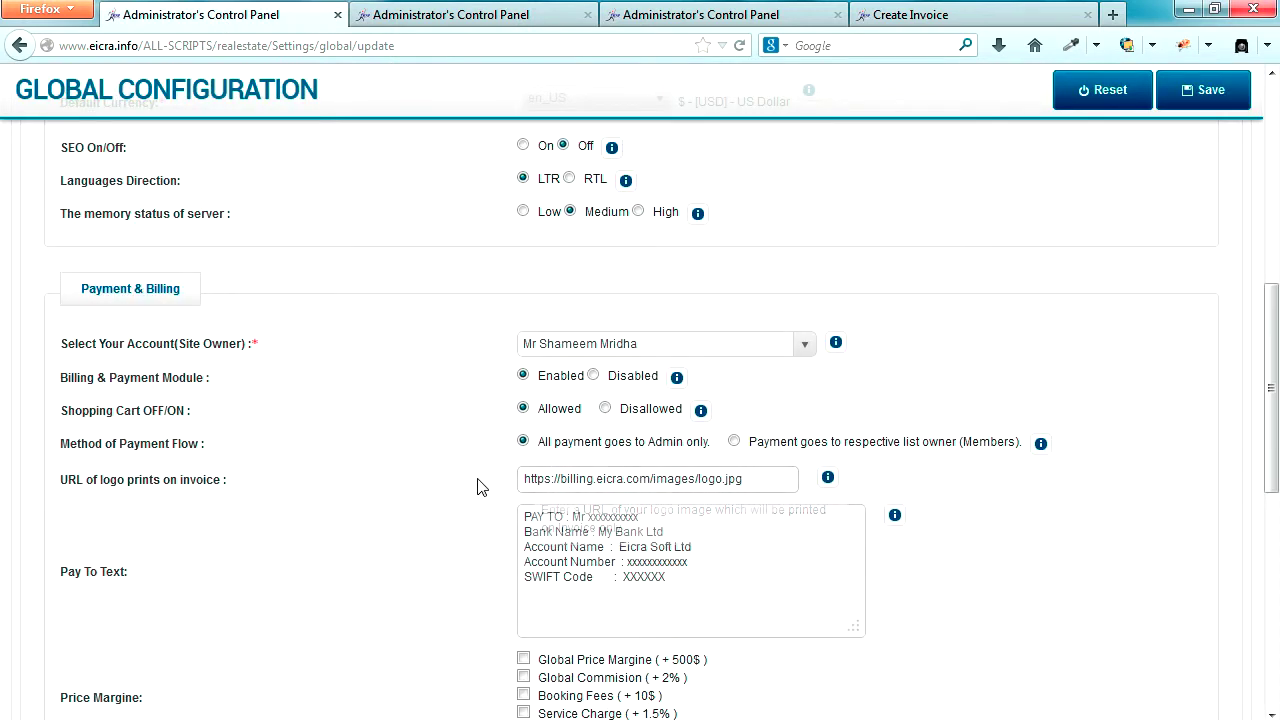
- Save the Global Configuration with the Administrator site owner and check the success message
{"action": "left_click", "coordinate": [546, 343]}
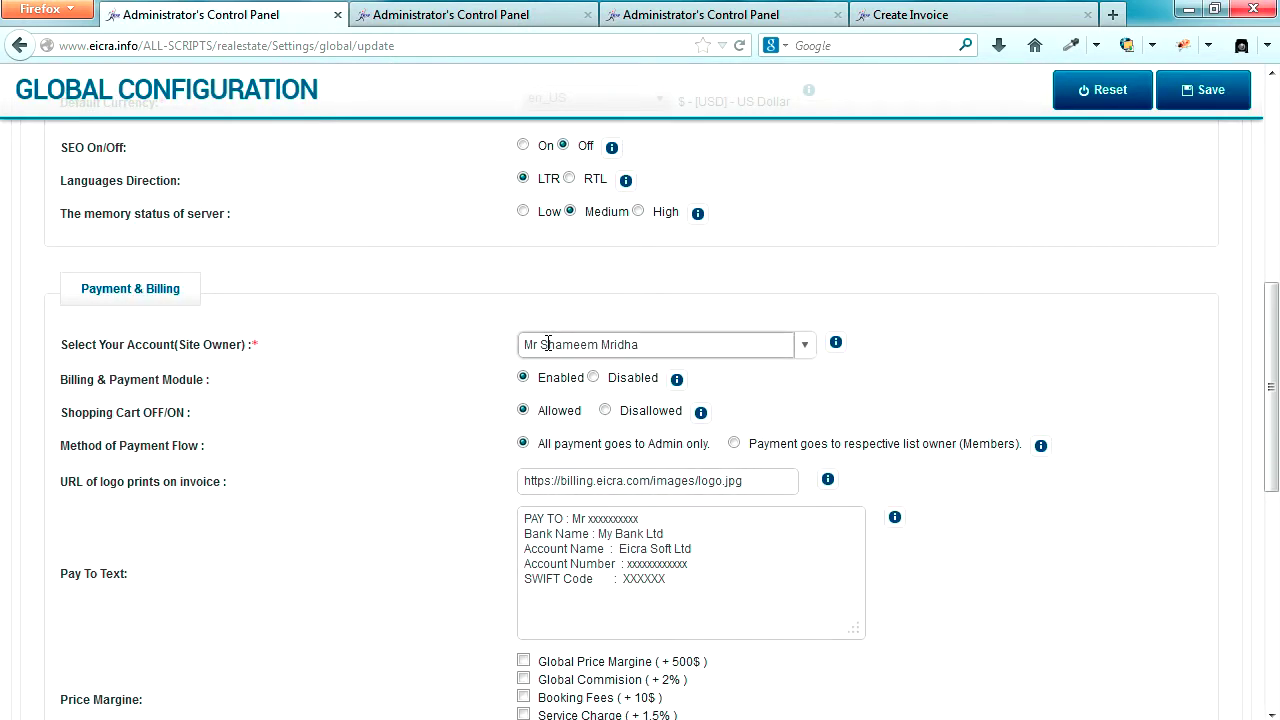
{"action": "left_click", "coordinate": [1062, 344]}
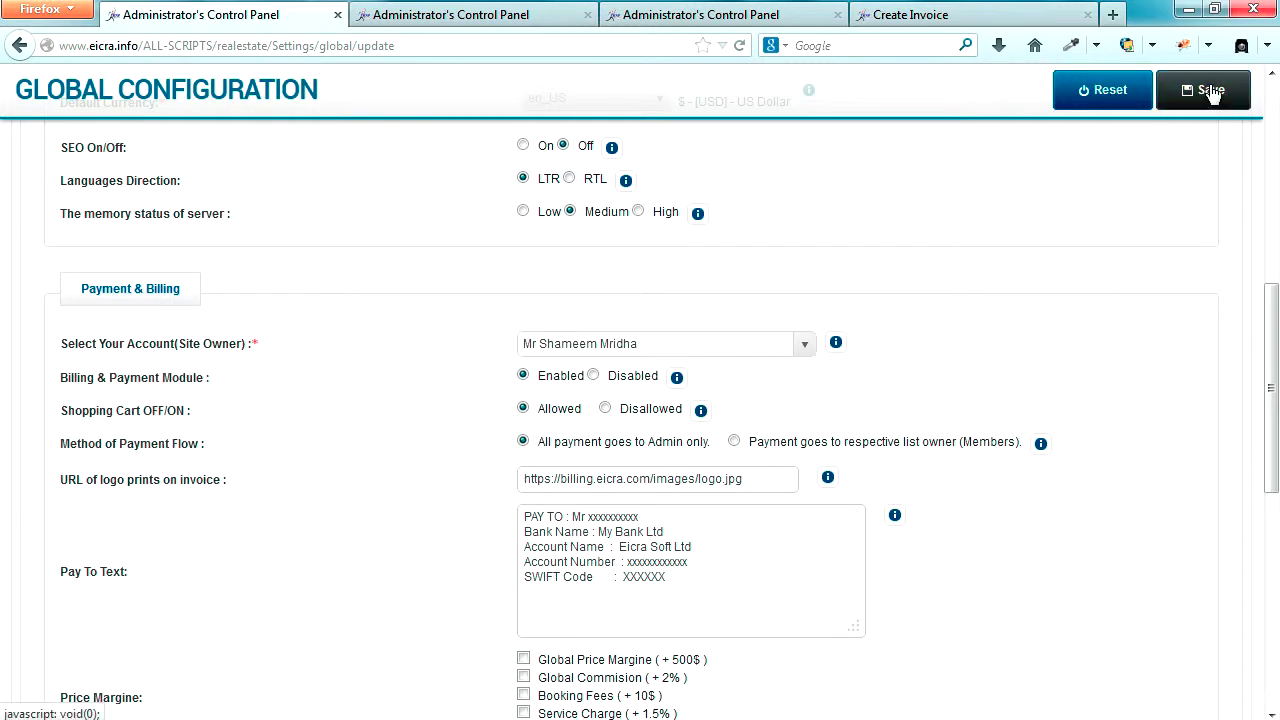
{"action": "left_click", "coordinate": [1211, 90]}
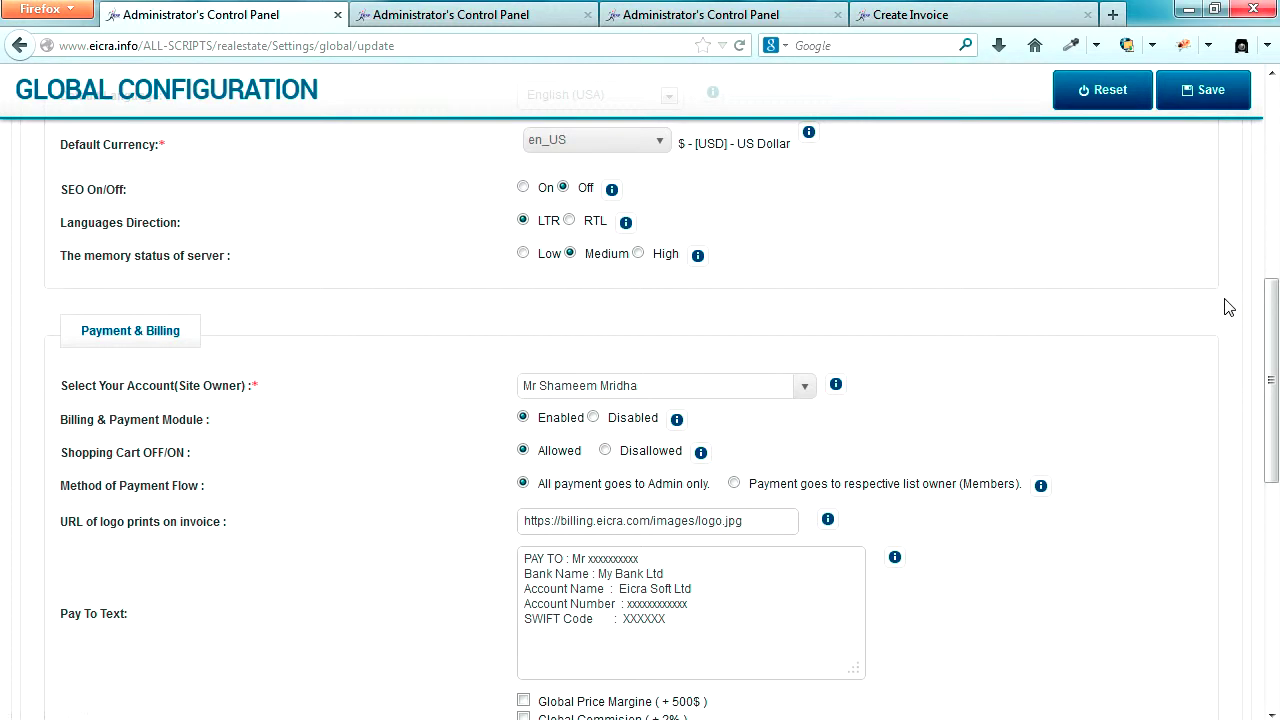
{"action": "scroll", "coordinate": [1228, 308], "scroll_direction": "up", "scroll_amount": 4}
{"action": "scroll", "coordinate": [1114, 334], "scroll_direction": "up", "scroll_amount": 3}
- Glance over the Users list, then bring up the payment Gateway List tab
{"action": "mouse_move", "coordinate": [718, 218]}
{"action": "left_click", "coordinate": [450, 14]}
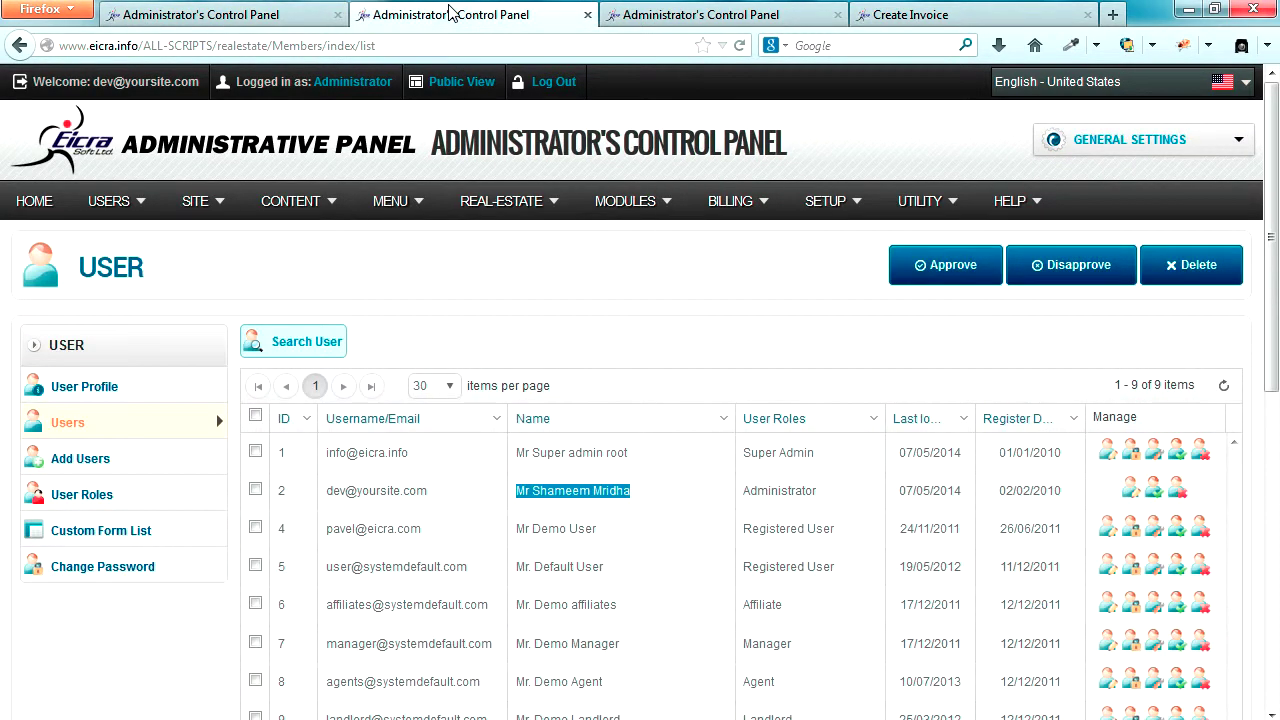
{"action": "scroll", "coordinate": [693, 412], "scroll_direction": "down", "scroll_amount": 3}
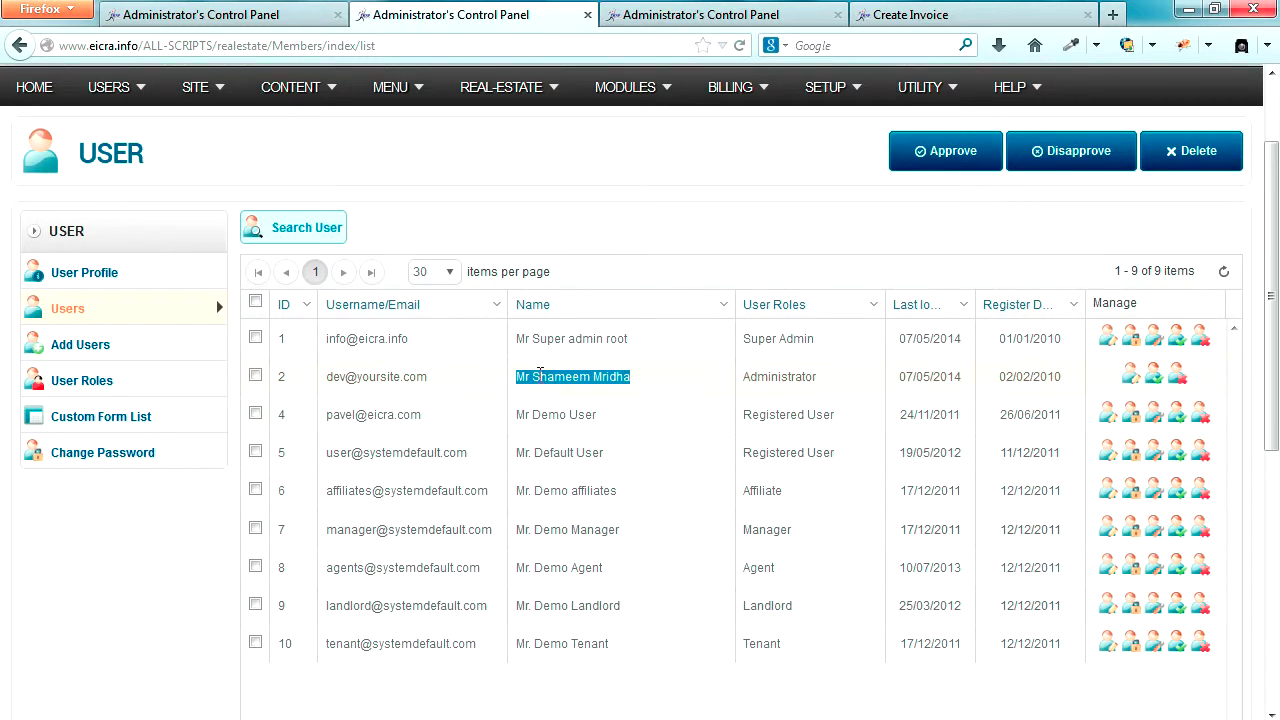
{"action": "left_click", "coordinate": [682, 233]}
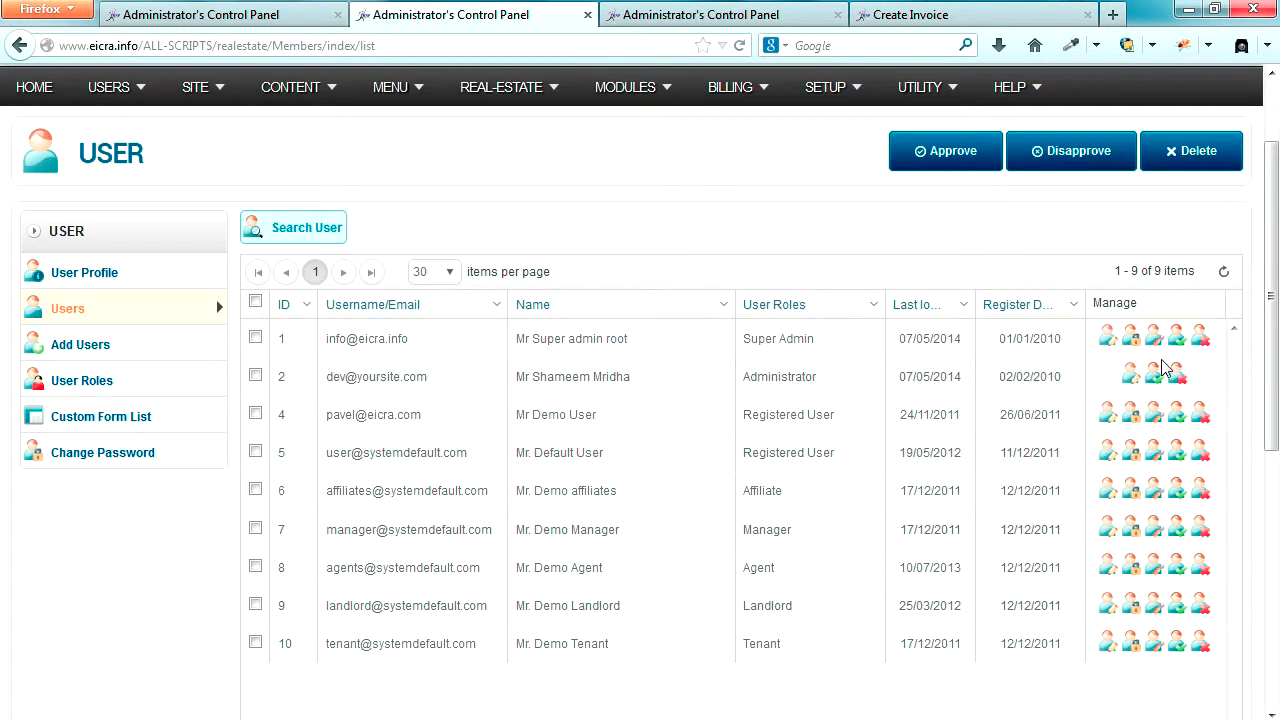
{"action": "left_click", "coordinate": [650, 17]}
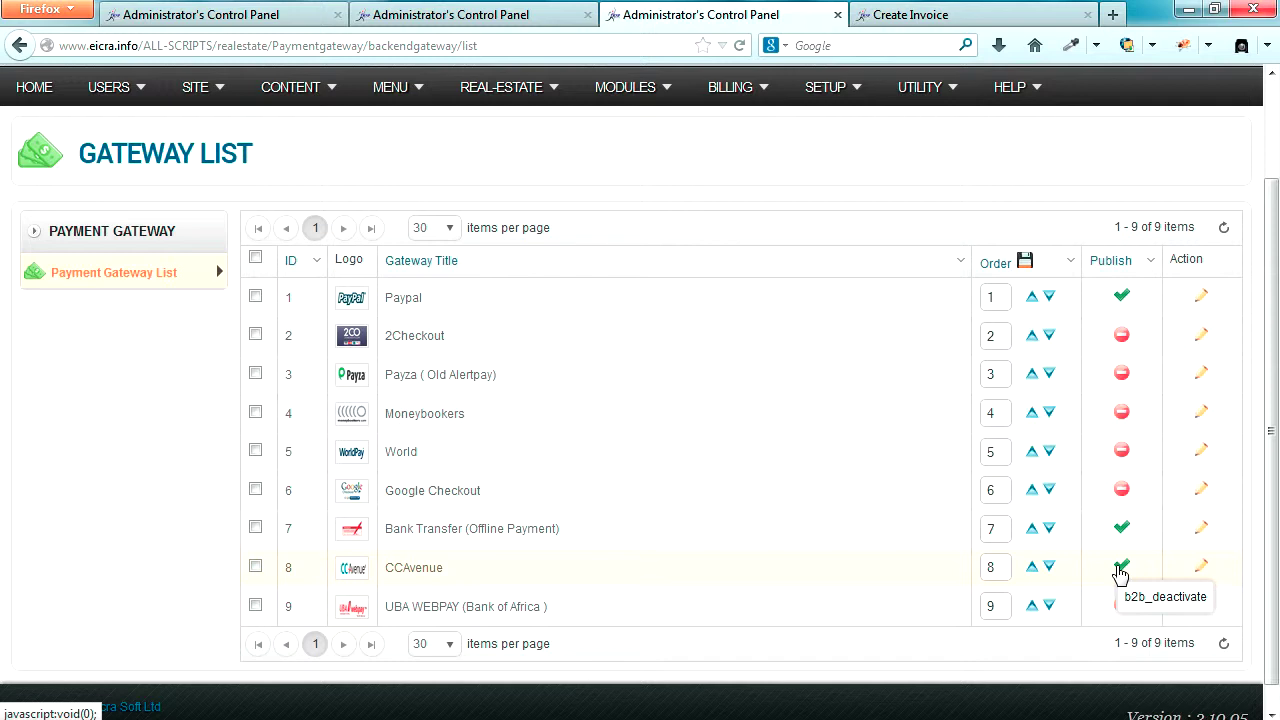
- Return to the Create Invoice tab and reload the UNPAID invoice page
{"action": "left_click", "coordinate": [917, 18]}
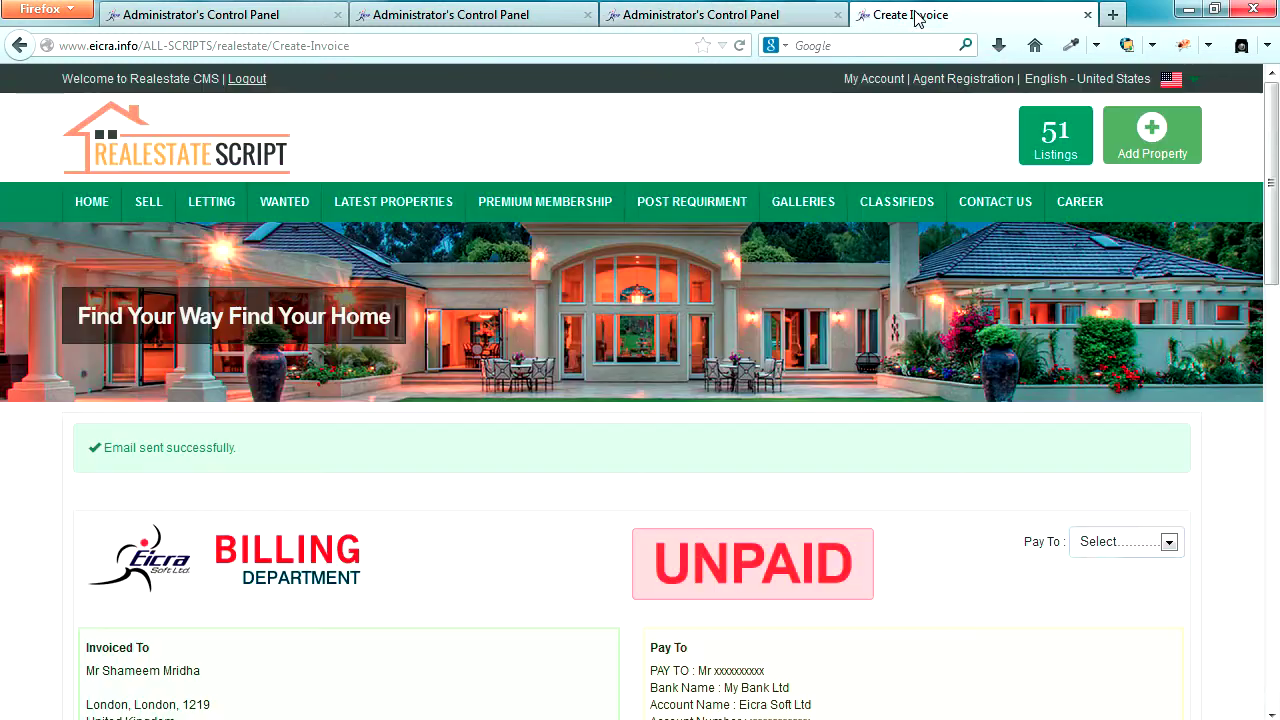
{"action": "left_click", "coordinate": [176, 167]}
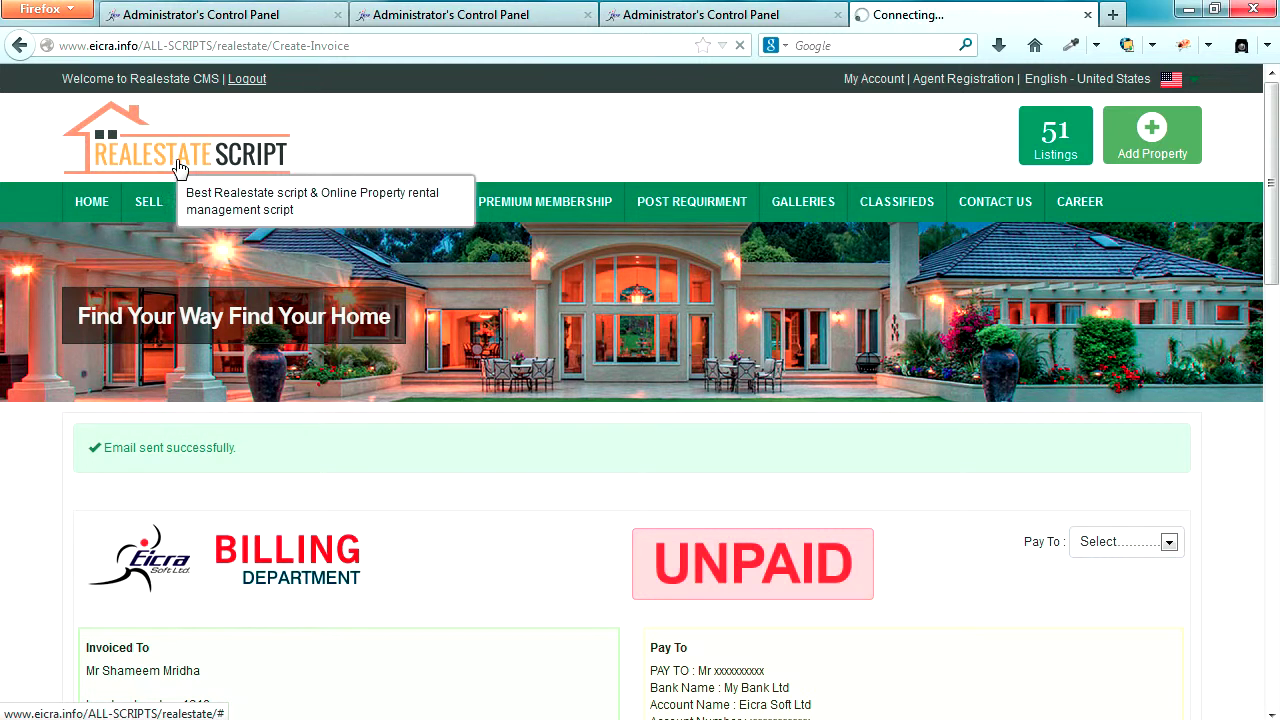
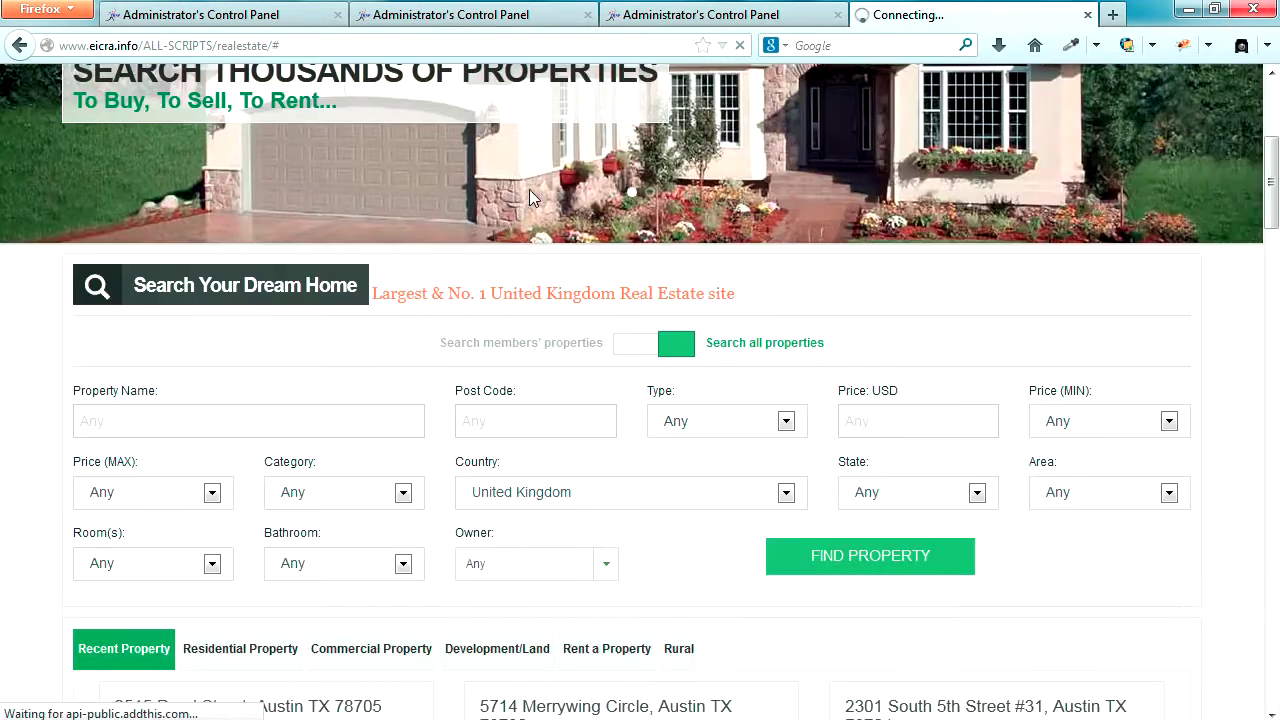
{"action": "scroll", "coordinate": [630, 310], "scroll_direction": "up", "scroll_amount": 4}
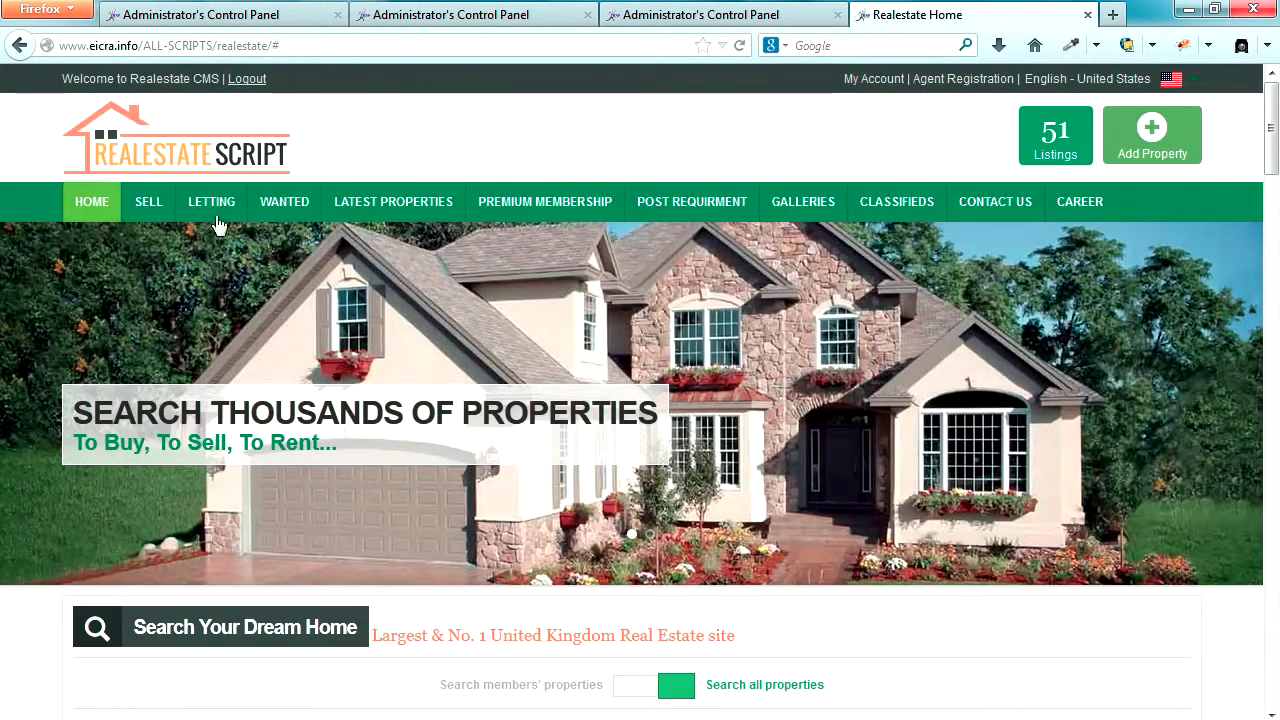
{"action": "left_click", "coordinate": [148, 204]}
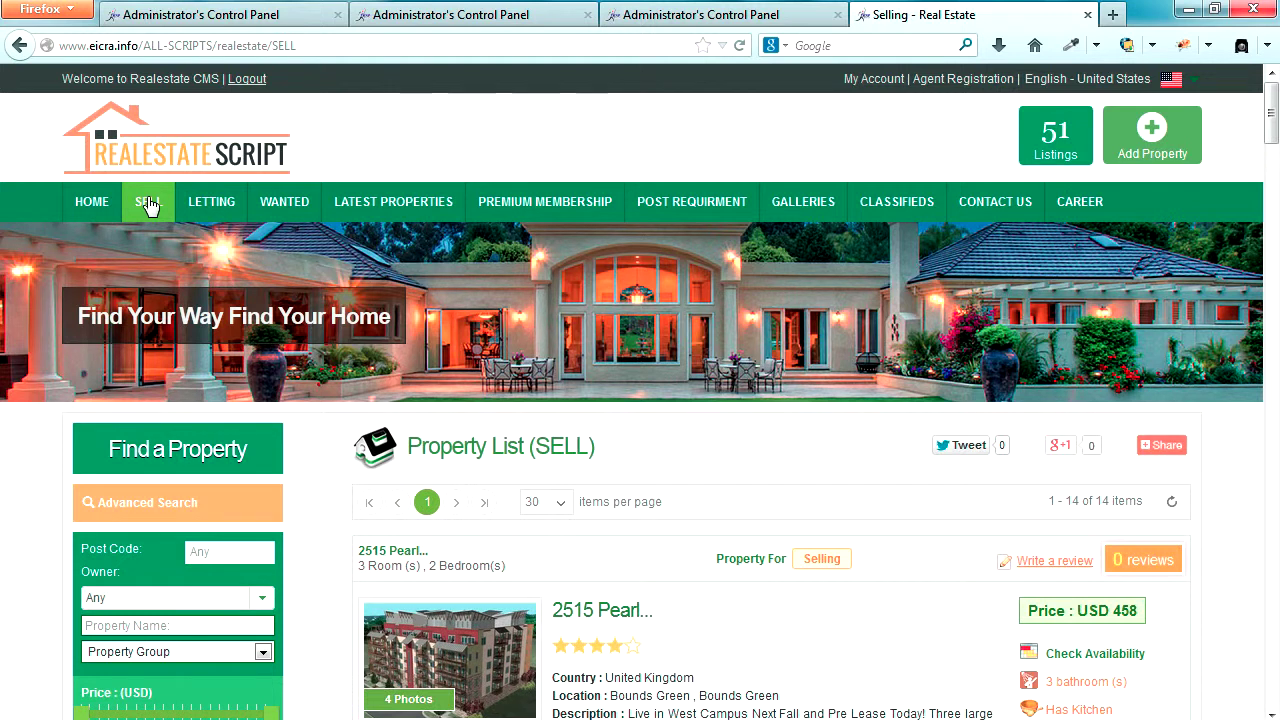
{"action": "scroll", "coordinate": [437, 300], "scroll_direction": "down", "scroll_amount": 2}
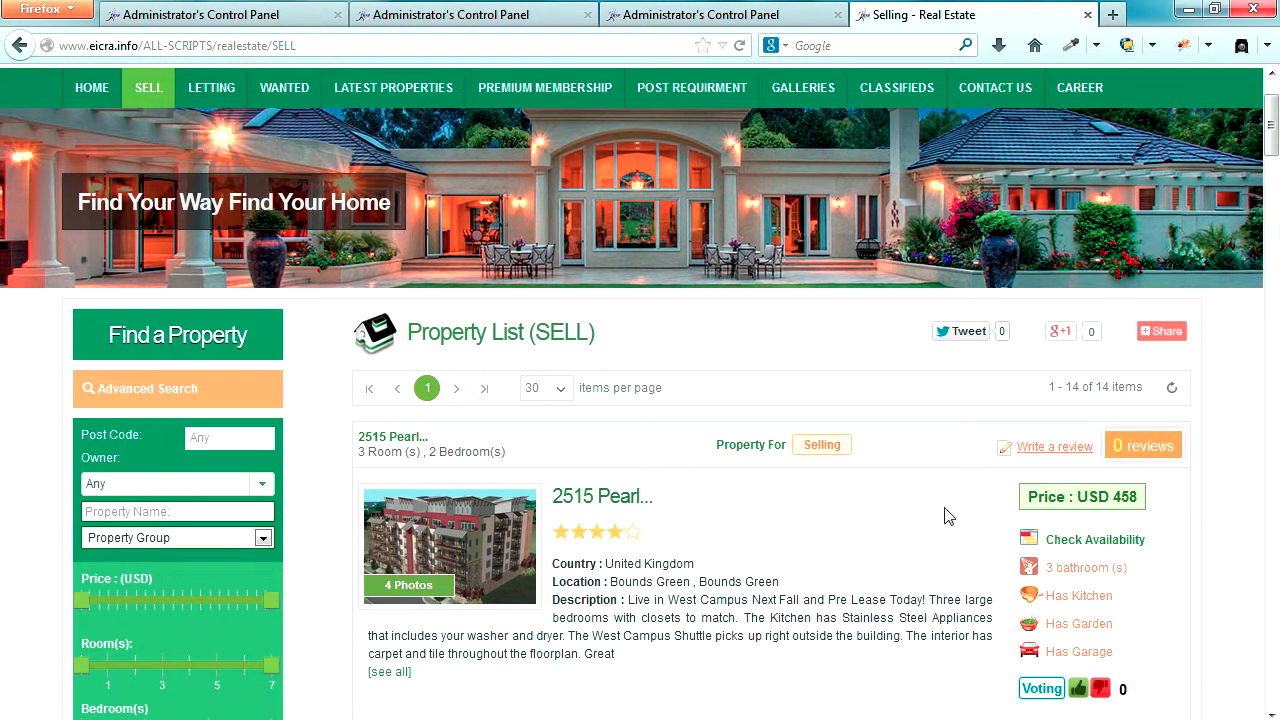
{"action": "scroll", "coordinate": [927, 532], "scroll_direction": "down", "scroll_amount": 4}
{"action": "left_click", "coordinate": [1043, 513]}
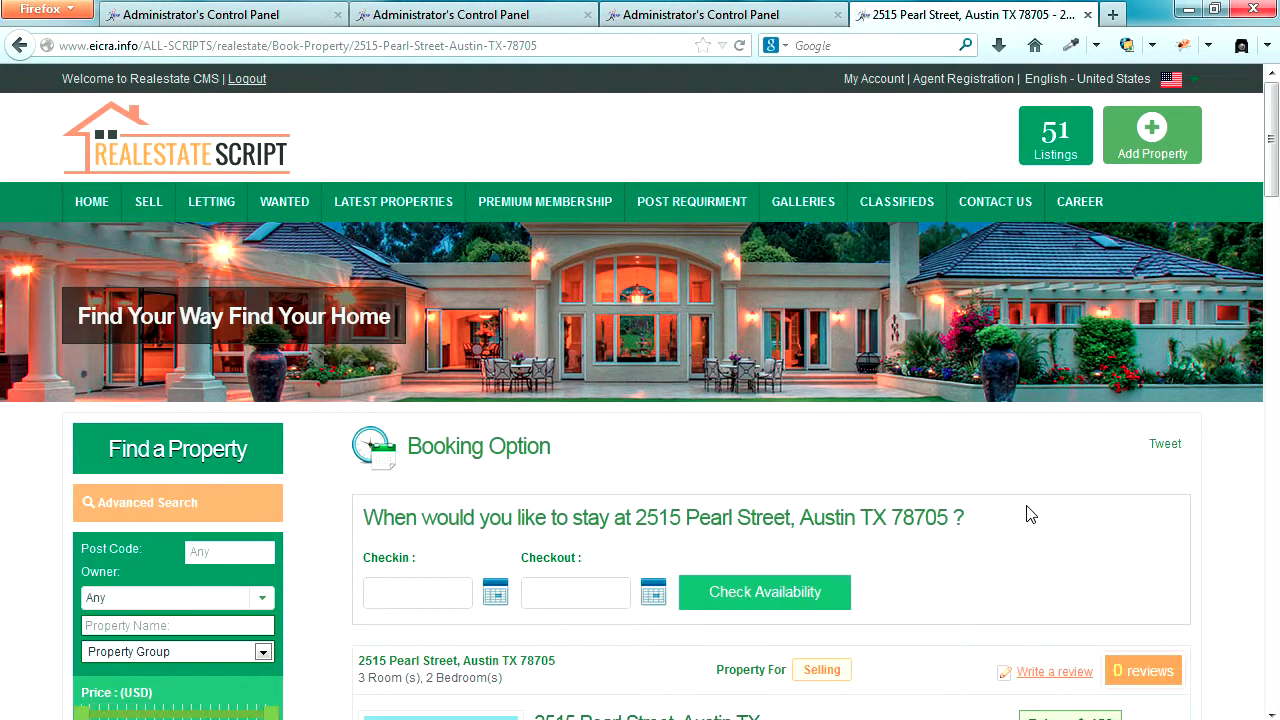
- Set check-in 2014-05-07 and check-out 2014-05-31, confirm availability, and order the stay
{"action": "scroll", "coordinate": [1043, 513], "scroll_direction": "down", "scroll_amount": 4}
{"action": "left_click", "coordinate": [493, 366]}
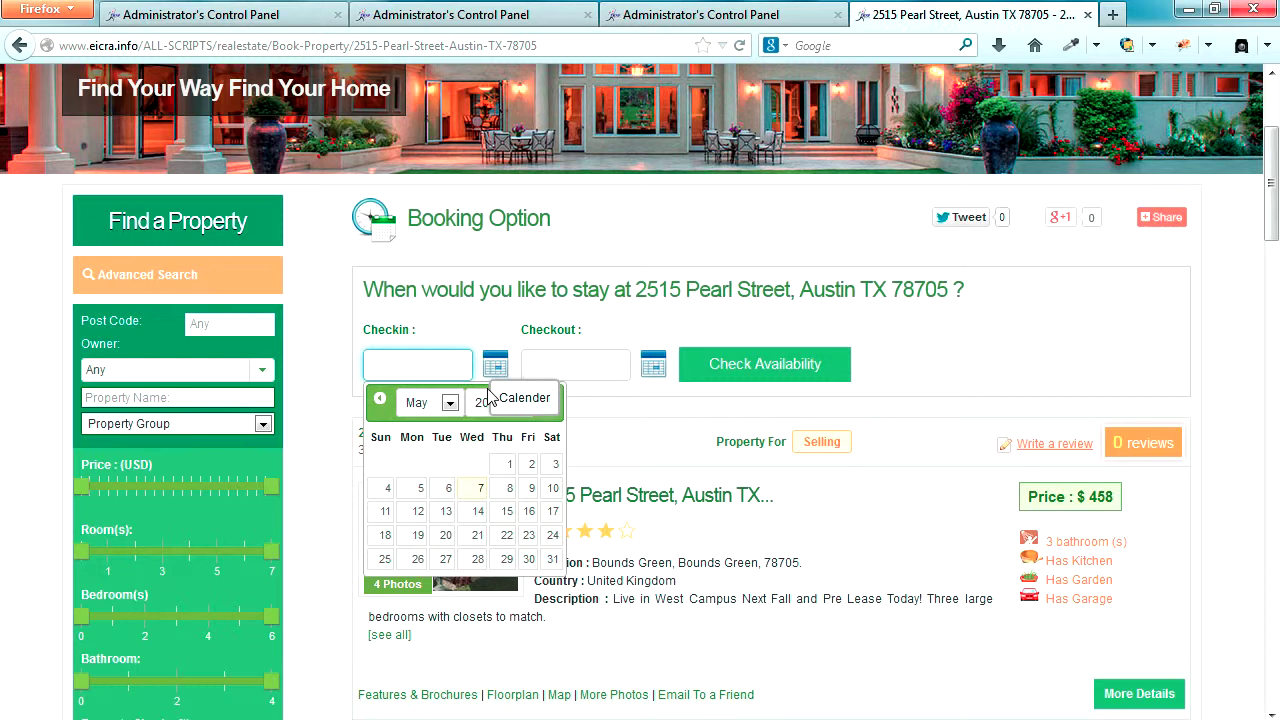
{"action": "left_click", "coordinate": [481, 487]}
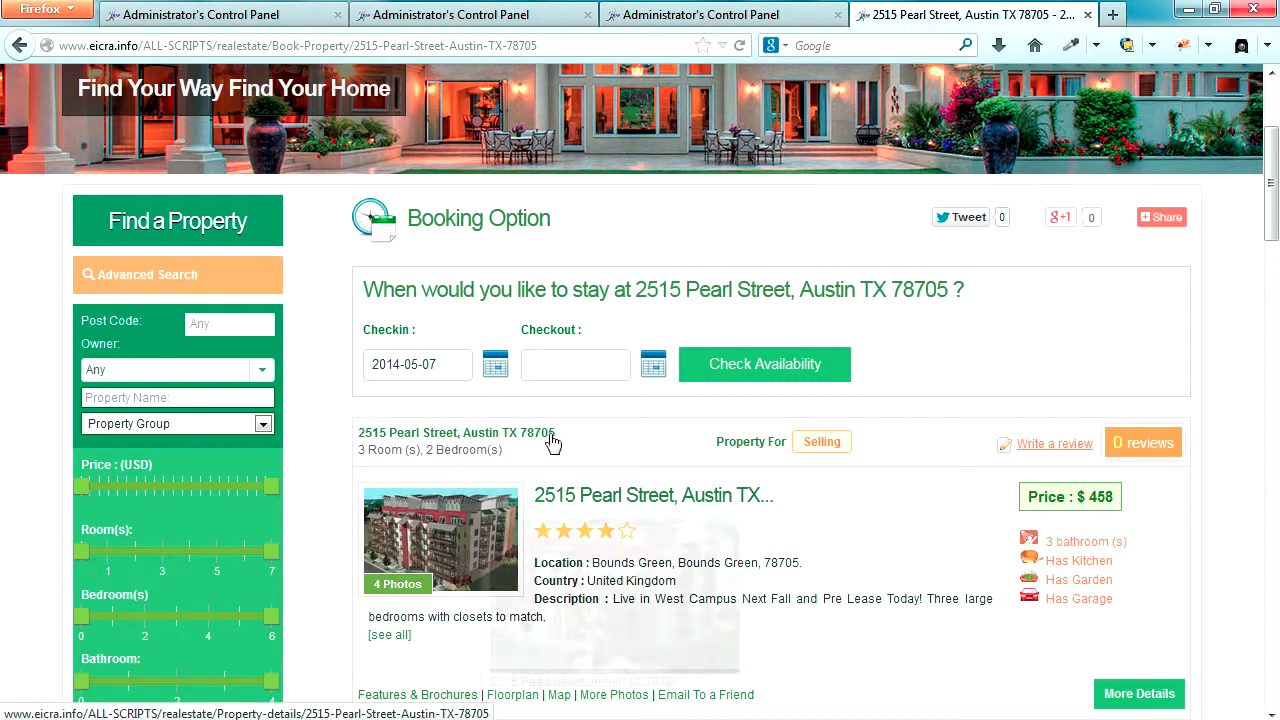
{"action": "left_click", "coordinate": [653, 364]}
{"action": "left_click", "coordinate": [707, 559]}
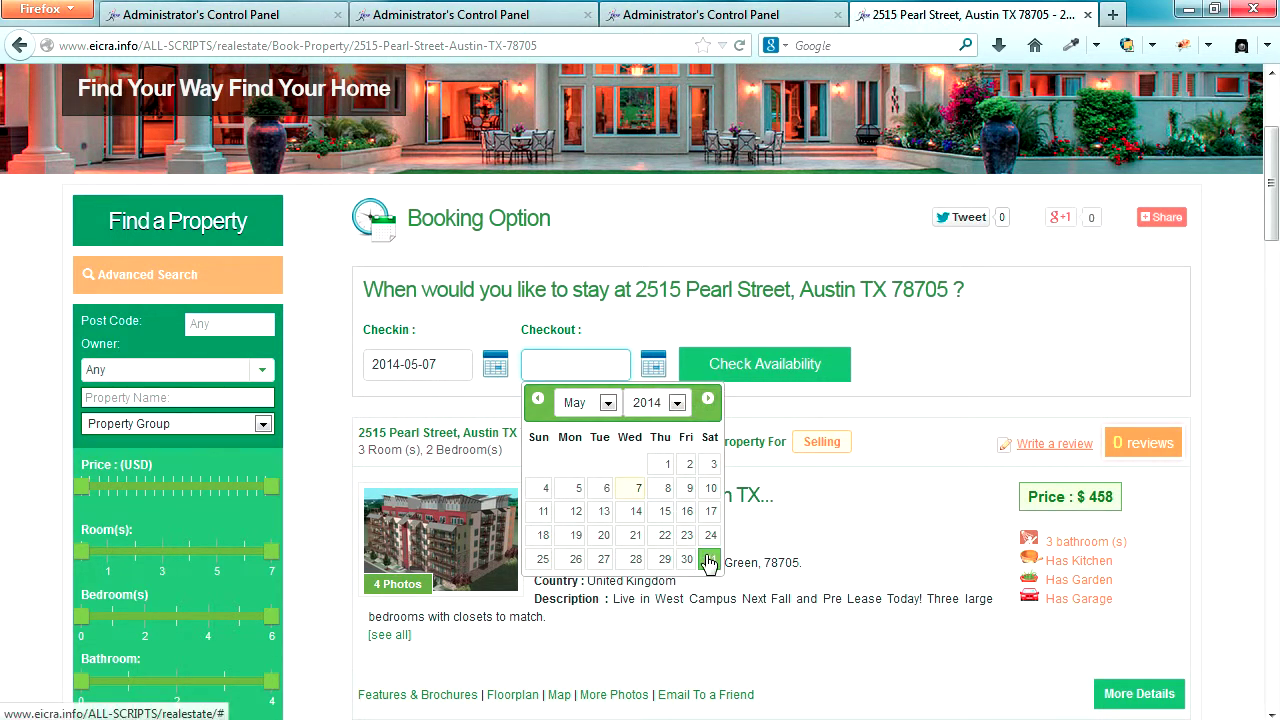
{"action": "left_click", "coordinate": [755, 368]}
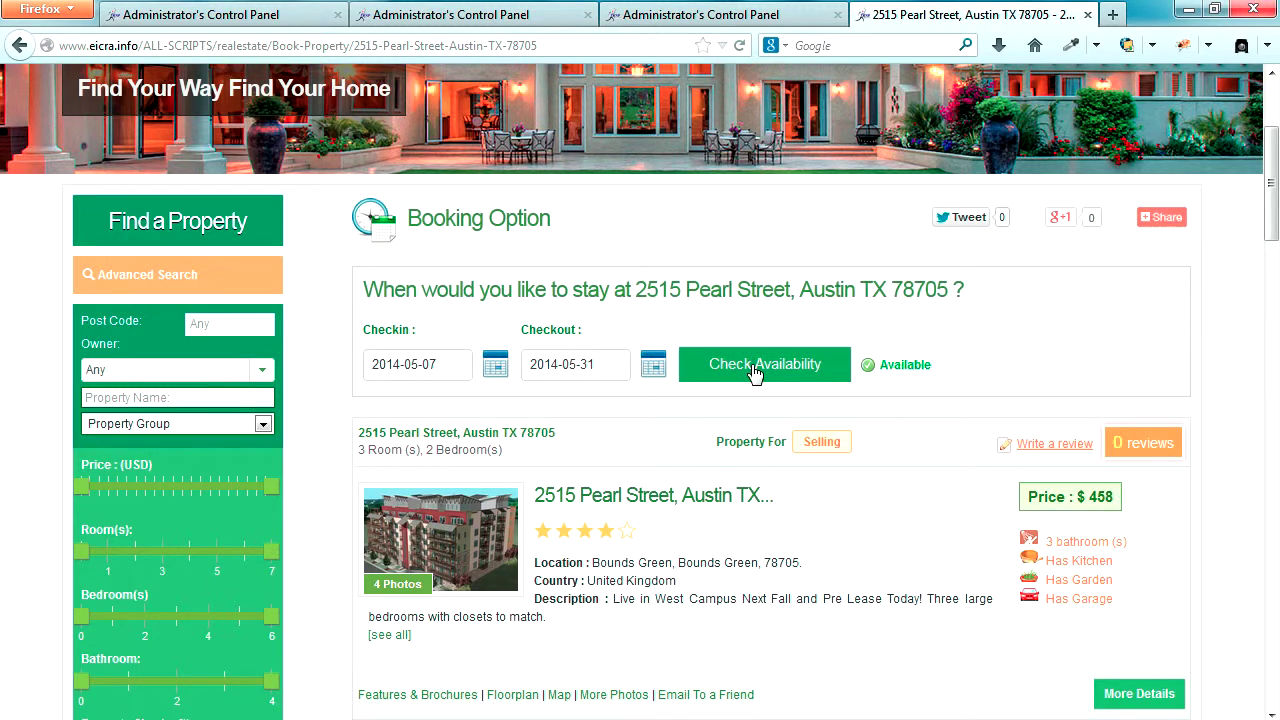
{"action": "scroll", "coordinate": [970, 406], "scroll_direction": "down", "scroll_amount": 5}
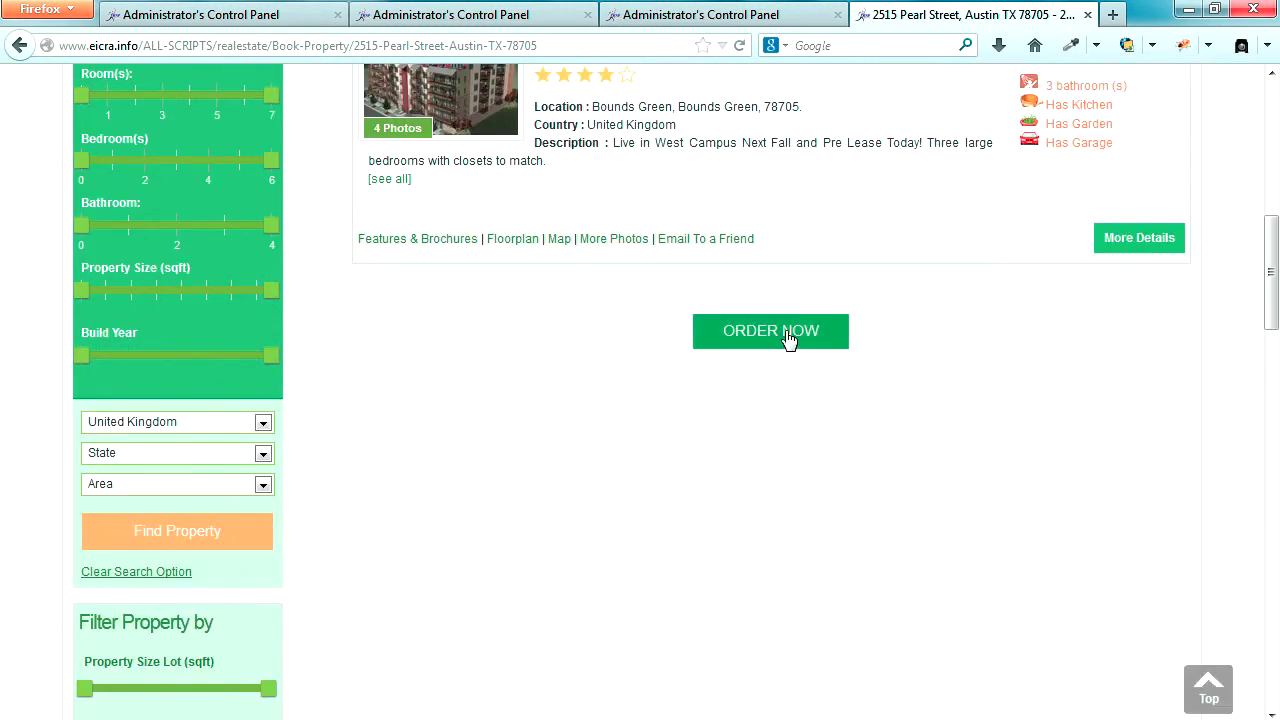
{"action": "left_click", "coordinate": [789, 338]}
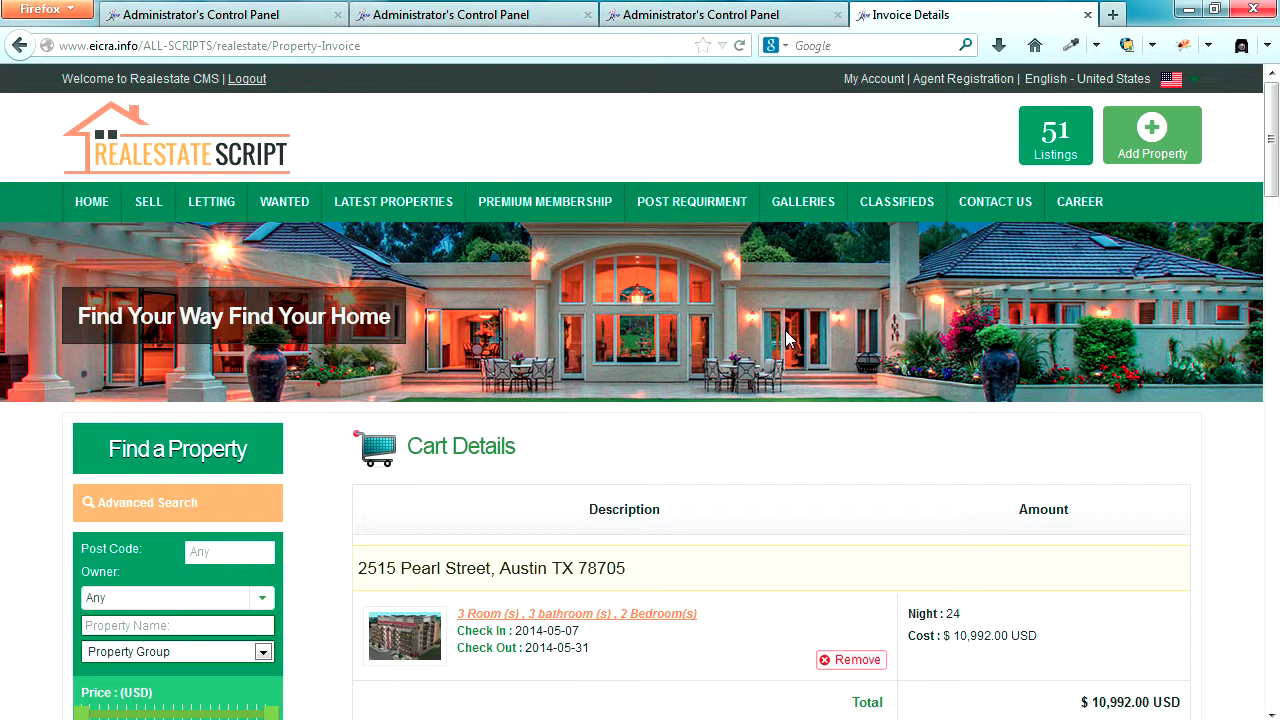
- Check out the 24-night Pearl Street cart and confirm the invoice details ($10,992.00 USD)
{"action": "scroll", "coordinate": [1218, 504], "scroll_direction": "down", "scroll_amount": 4}
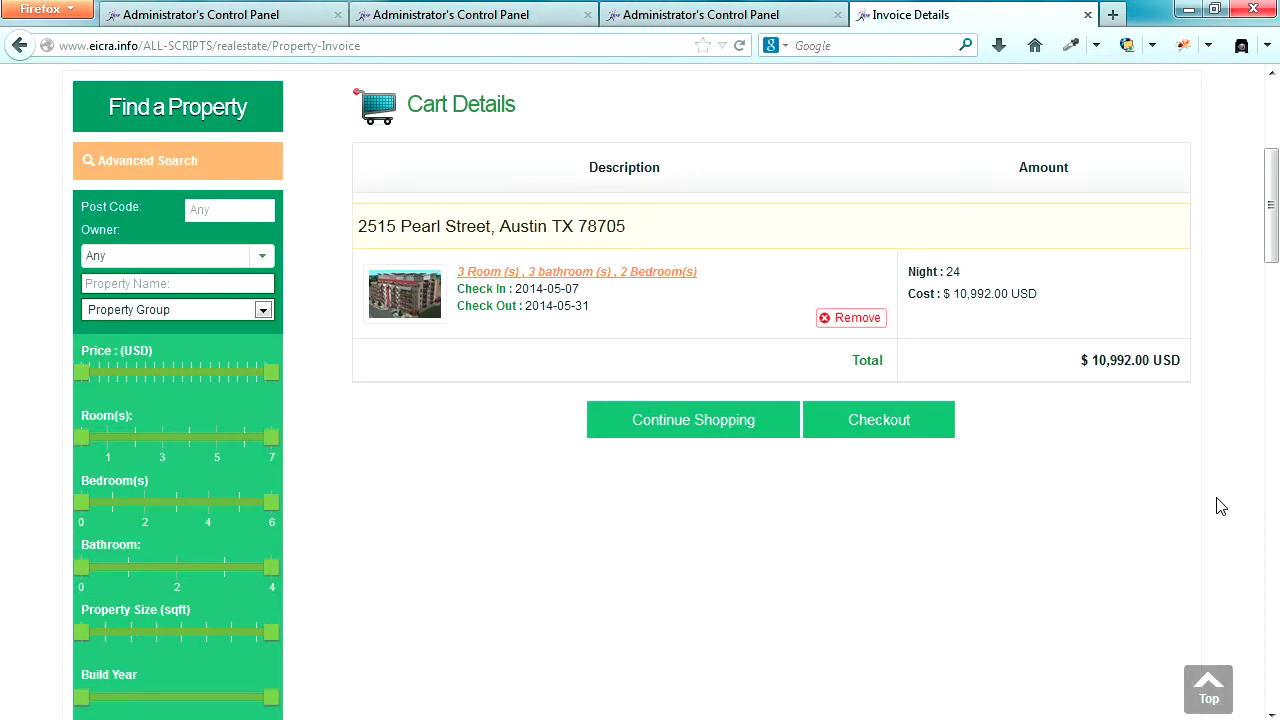
{"action": "left_click", "coordinate": [868, 423]}
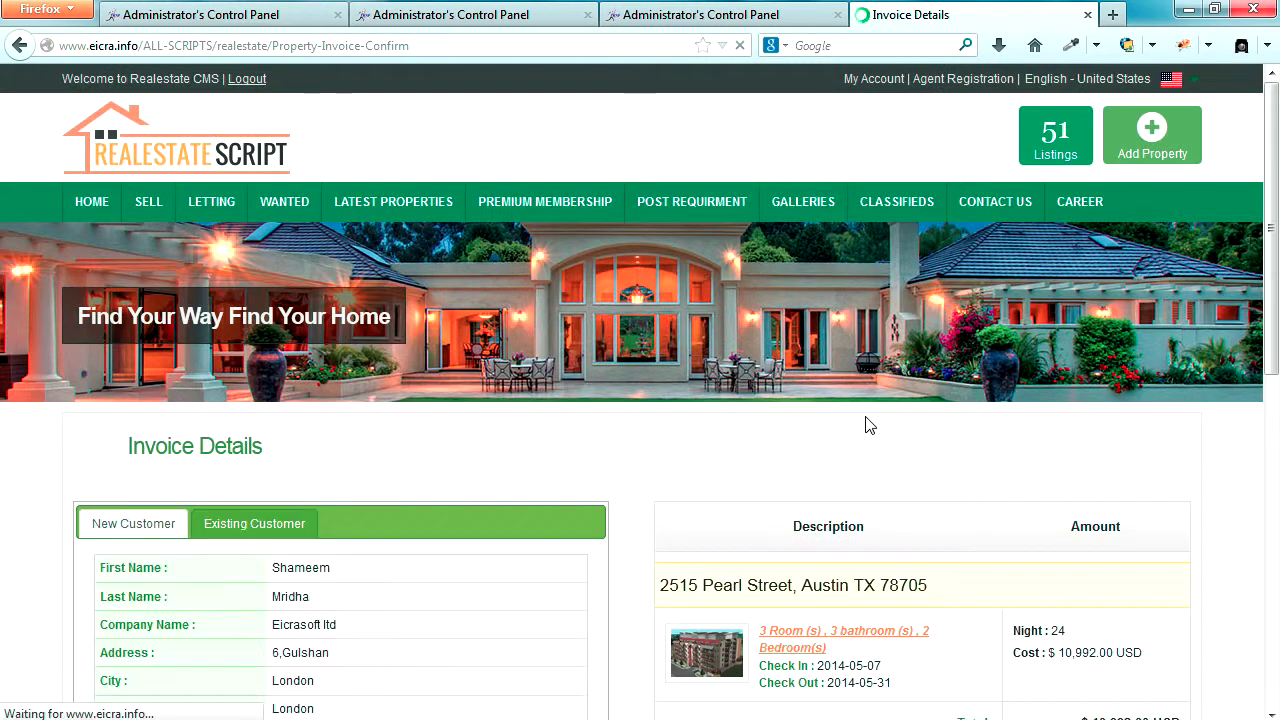
{"action": "scroll", "coordinate": [1217, 486], "scroll_direction": "down", "scroll_amount": 5}
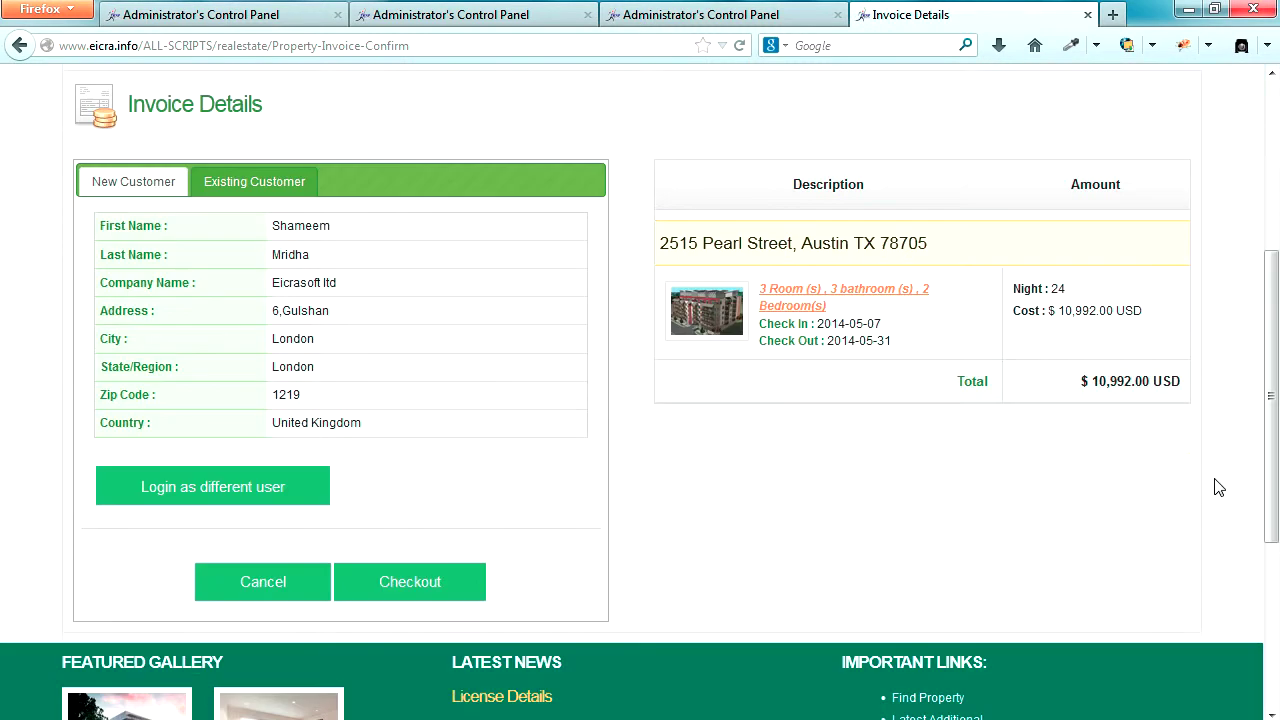
{"action": "left_click", "coordinate": [418, 480]}
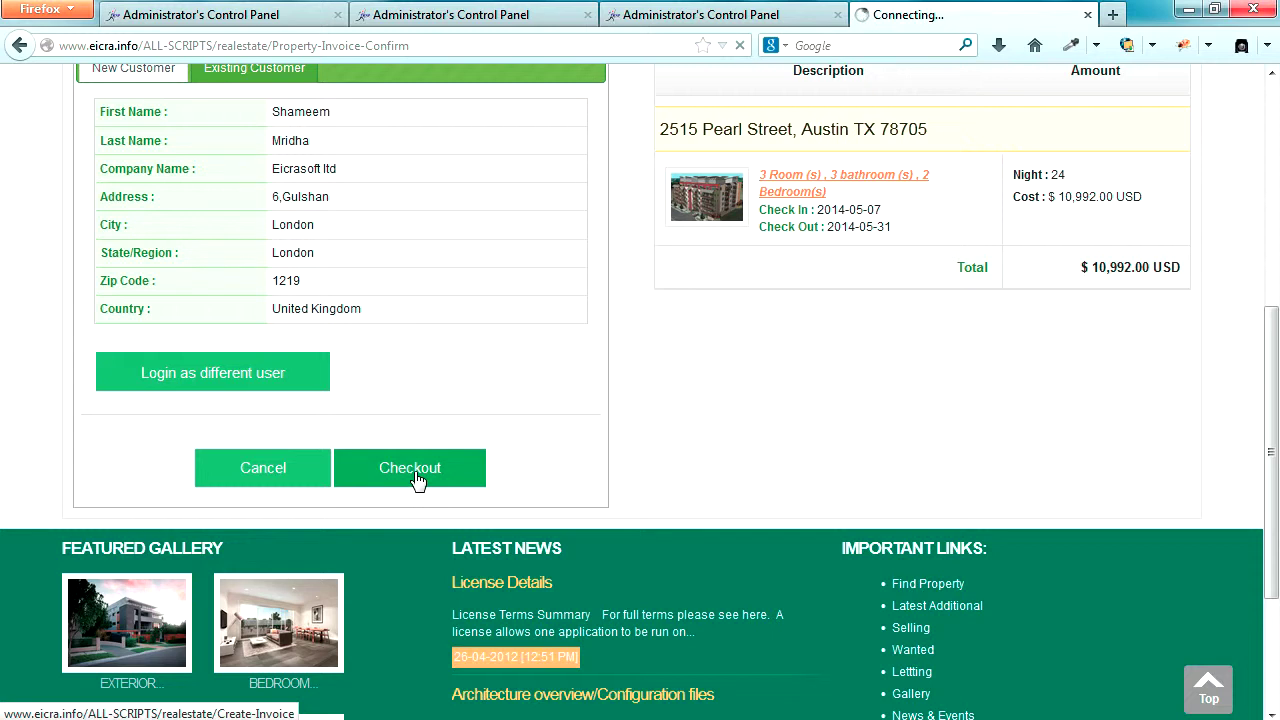
- View the Pay To options on UNPAID invoice #8, then go to the admin Gateway List
{"action": "scroll", "coordinate": [717, 463], "scroll_direction": "up", "scroll_amount": 4}
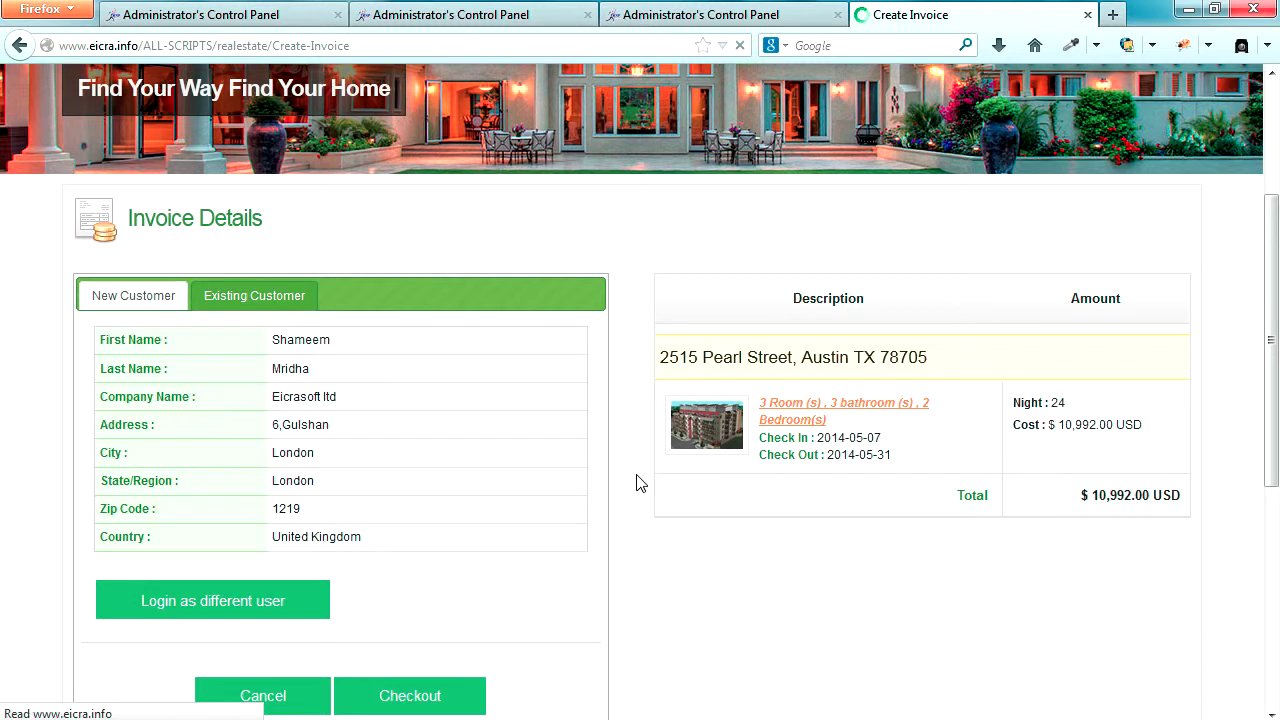
{"action": "scroll", "coordinate": [640, 483], "scroll_direction": "down", "scroll_amount": 2}
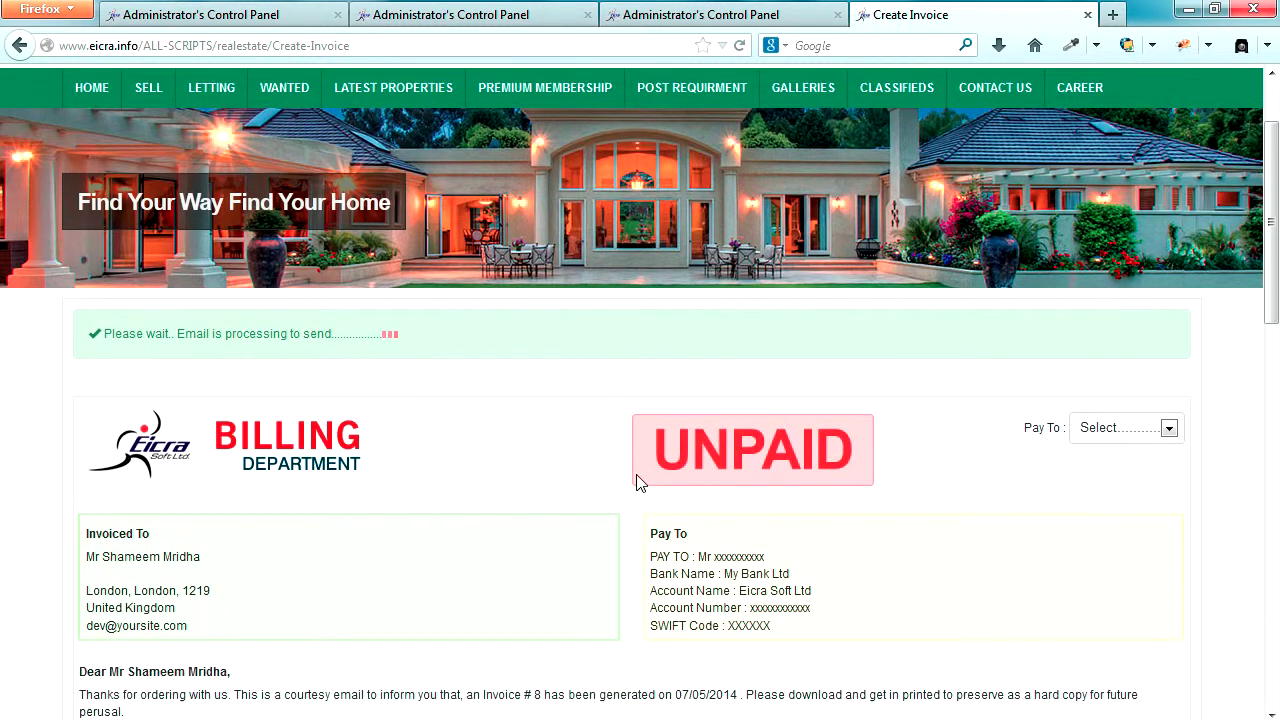
{"action": "left_click", "coordinate": [1168, 428]}
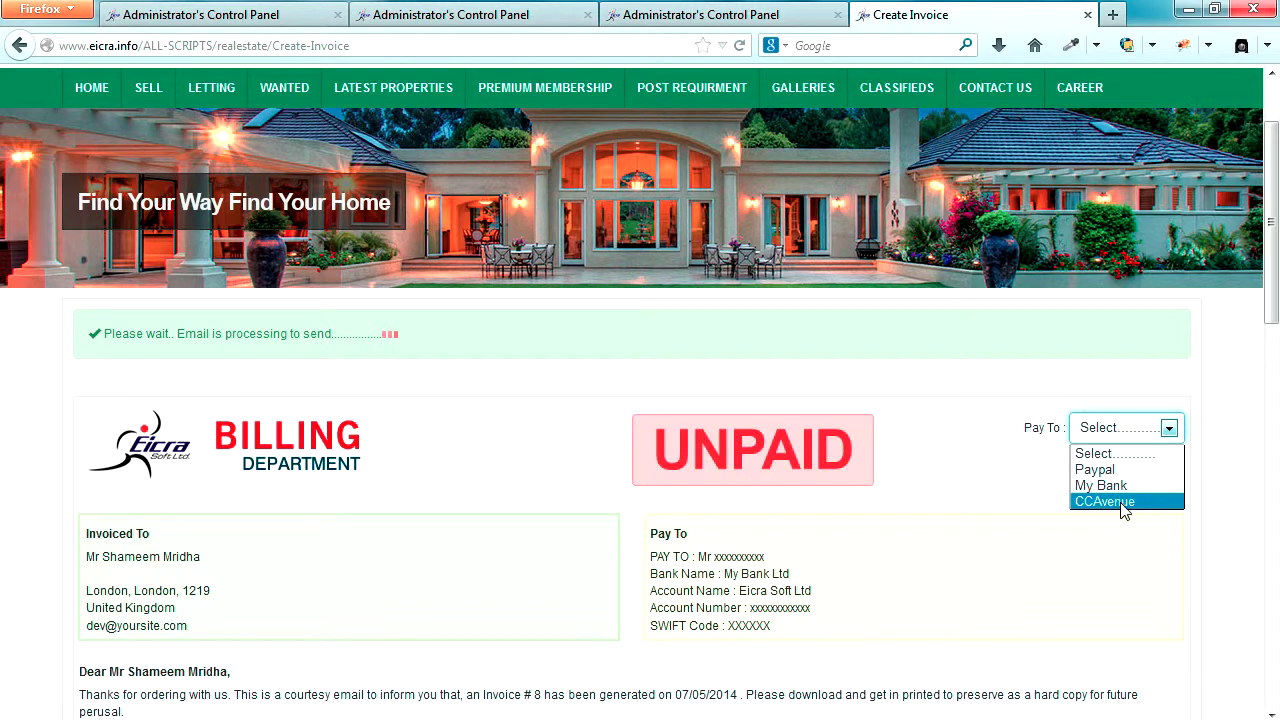
{"action": "left_click", "coordinate": [693, 24]}
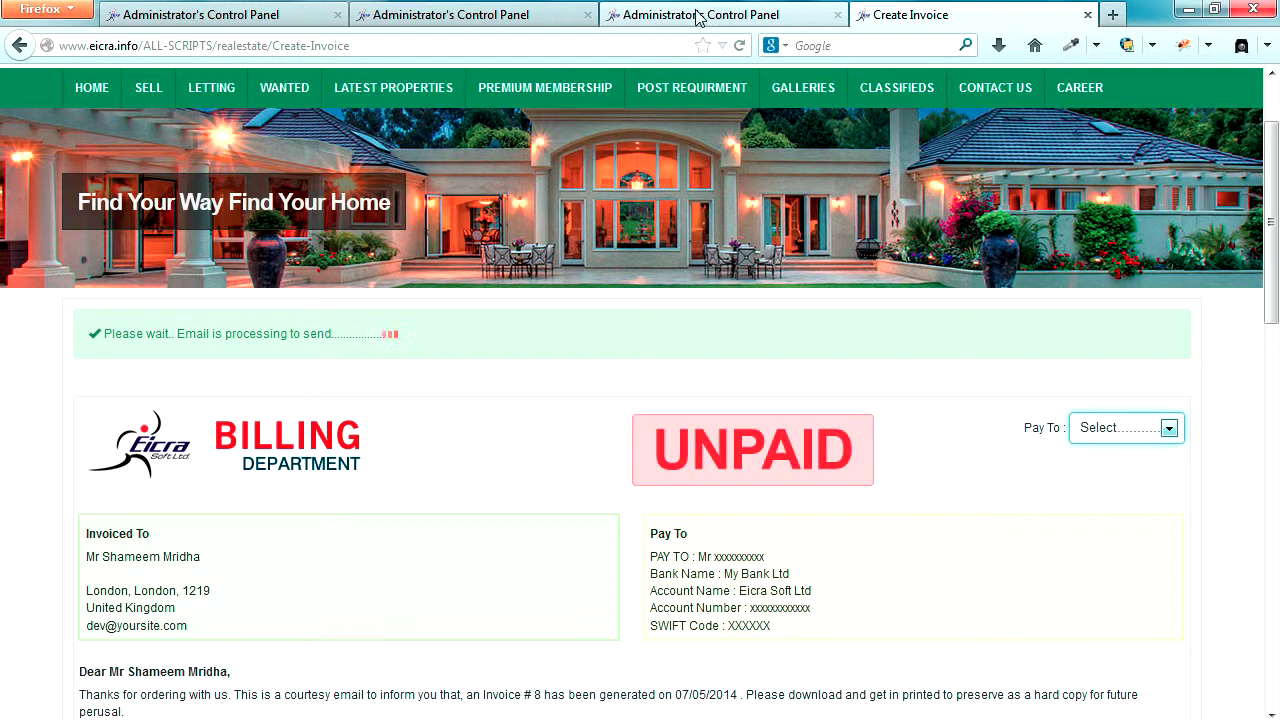
{"action": "left_click", "coordinate": [697, 18]}
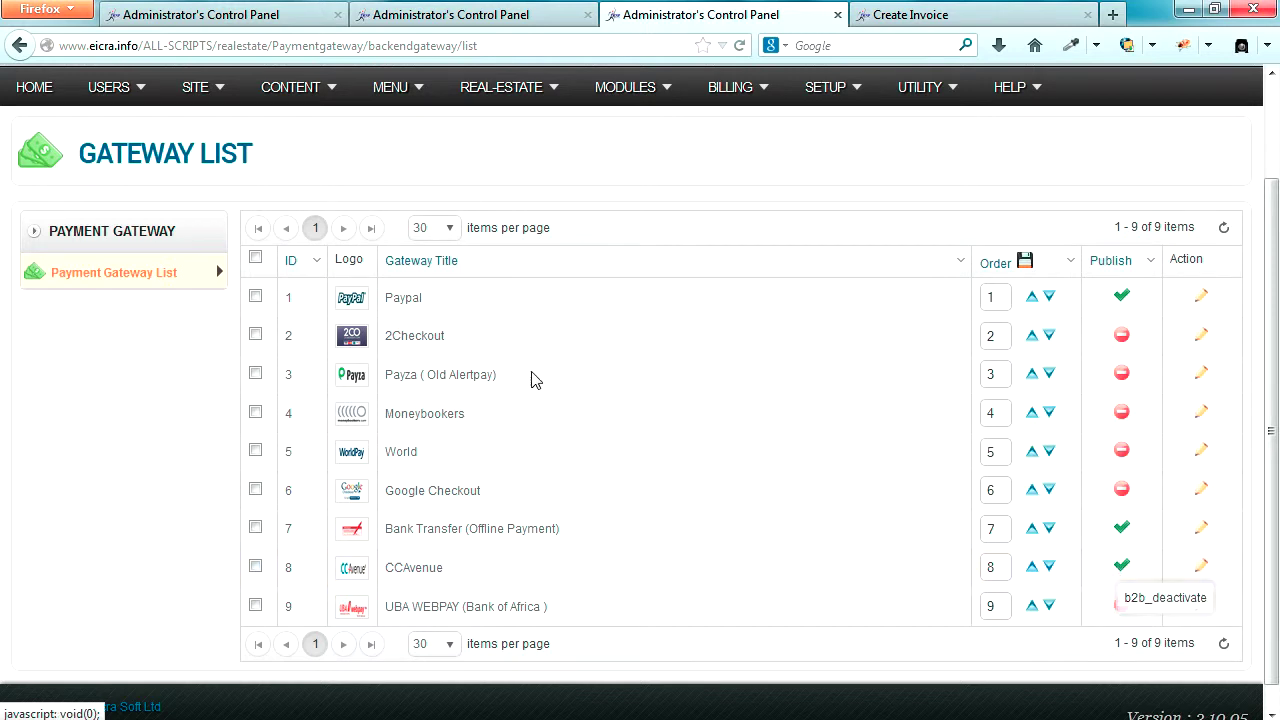
- Review Global Configuration's Payment & Billing: billing module enabled, all payments to admin only
{"action": "left_click", "coordinate": [244, 22]}
{"action": "scroll", "coordinate": [1080, 549], "scroll_direction": "down", "scroll_amount": 3}
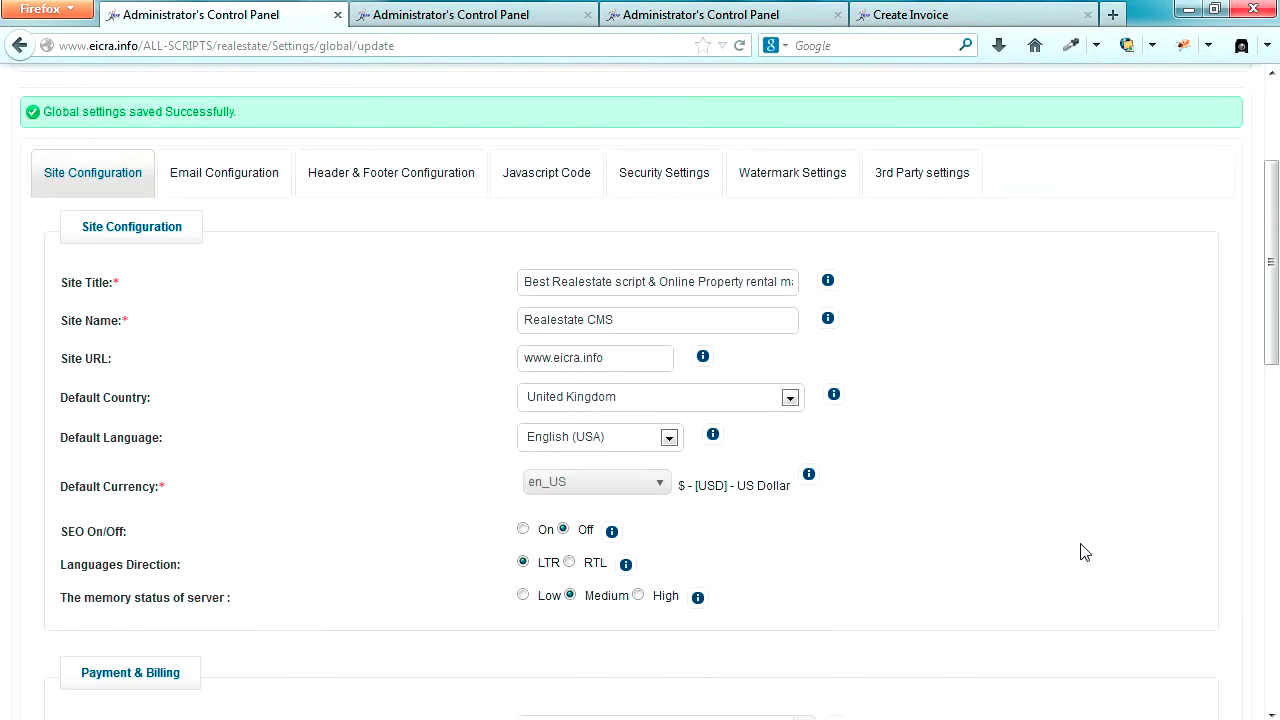
{"action": "scroll", "coordinate": [1085, 551], "scroll_direction": "up", "scroll_amount": 3}
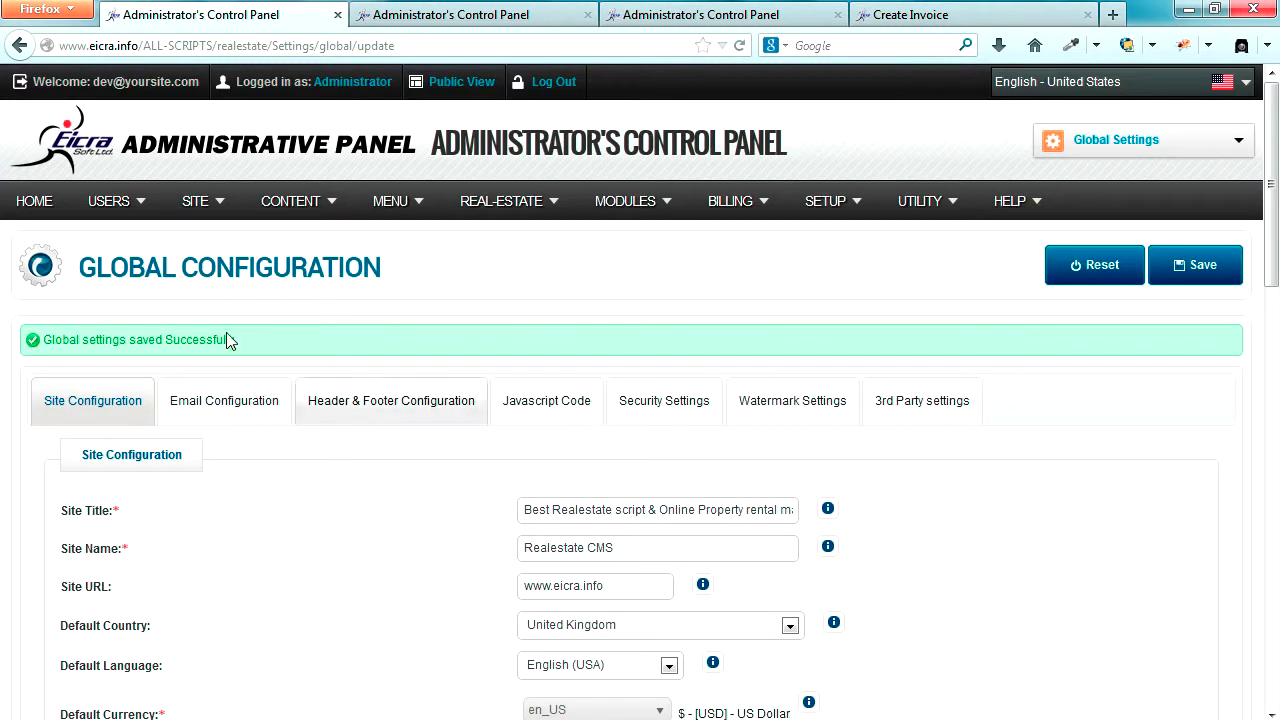
{"action": "left_click_drag", "start_coordinate": [96, 267], "coordinate": [384, 268]}
{"action": "left_click", "coordinate": [384, 272]}
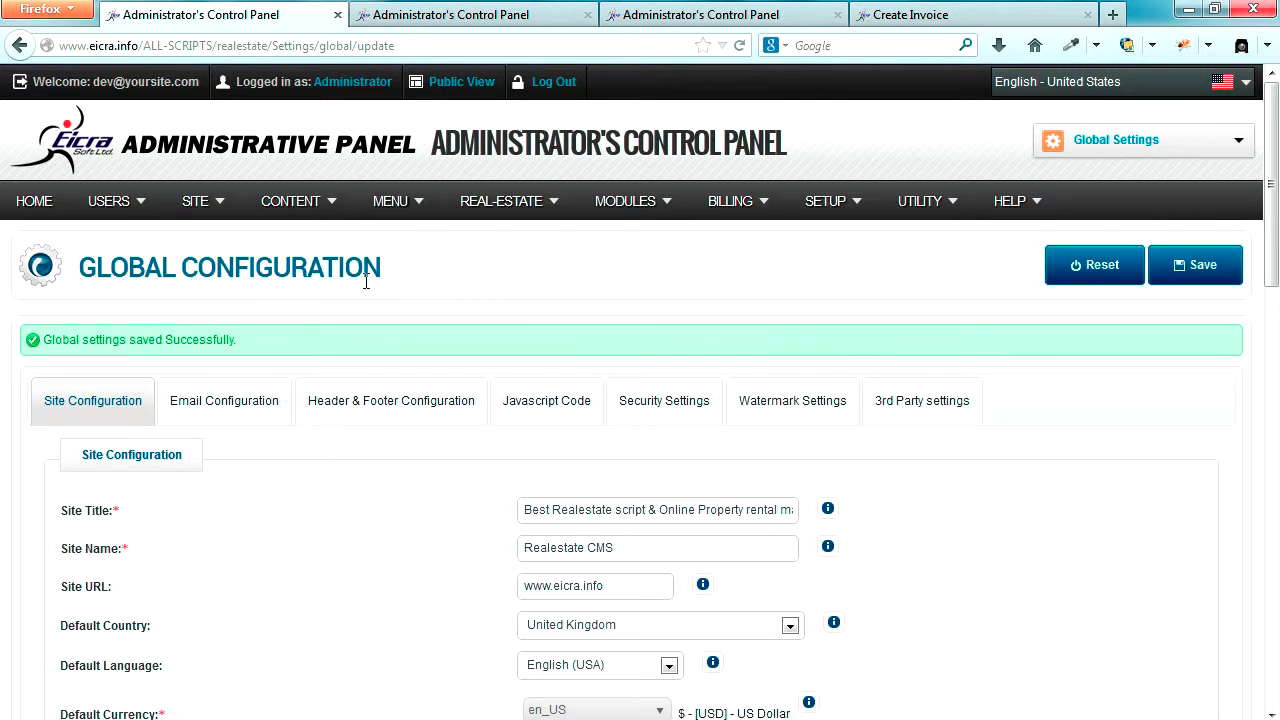
{"action": "scroll", "coordinate": [366, 284], "scroll_direction": "down", "scroll_amount": 8}
{"action": "scroll", "coordinate": [366, 288], "scroll_direction": "down", "scroll_amount": 2}
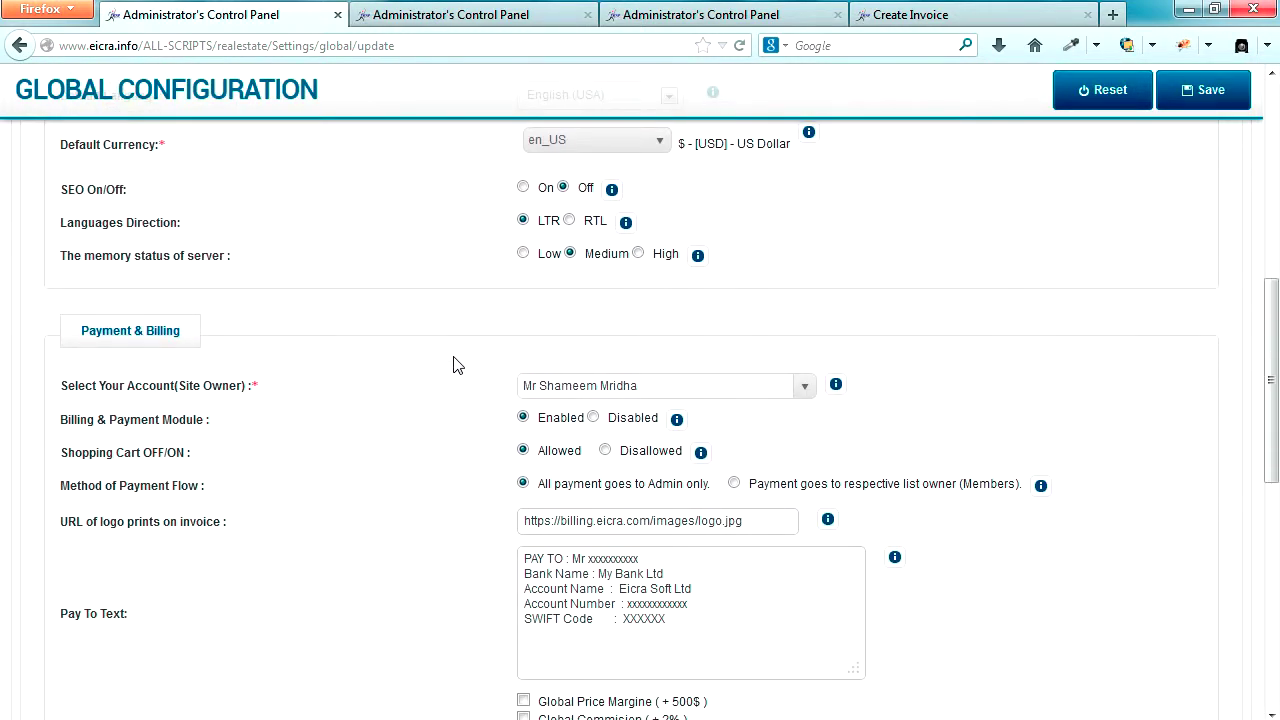
{"action": "scroll", "coordinate": [455, 366], "scroll_direction": "down", "scroll_amount": 2}
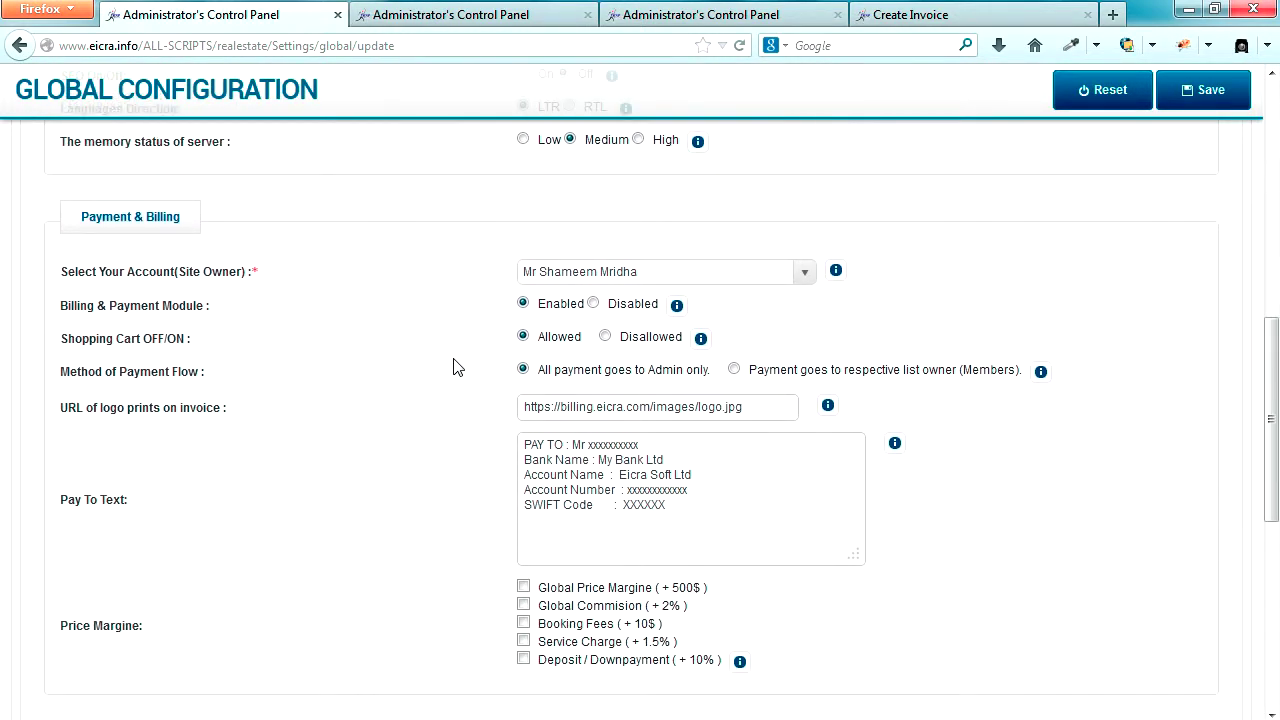
{"action": "scroll", "coordinate": [455, 367], "scroll_direction": "up", "scroll_amount": 2}
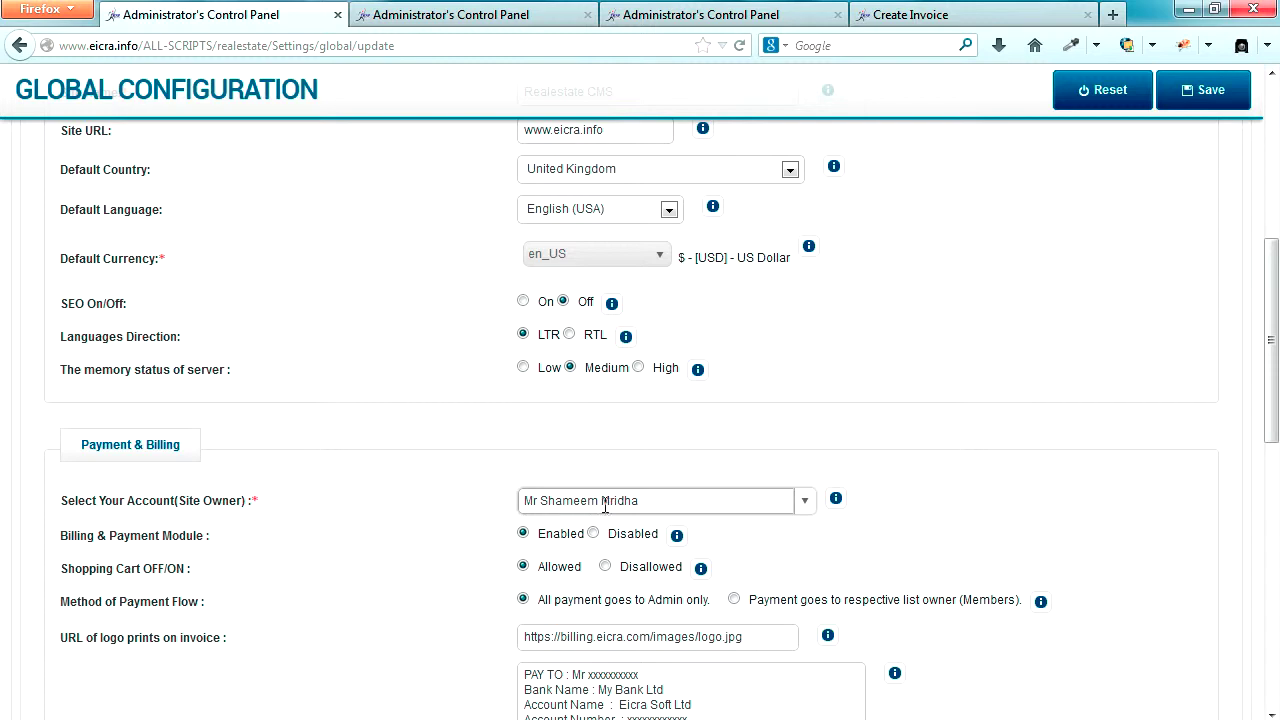
- Show the admin User list and highlight the Administrator and Super Admin roles
{"action": "left_click", "coordinate": [432, 22]}
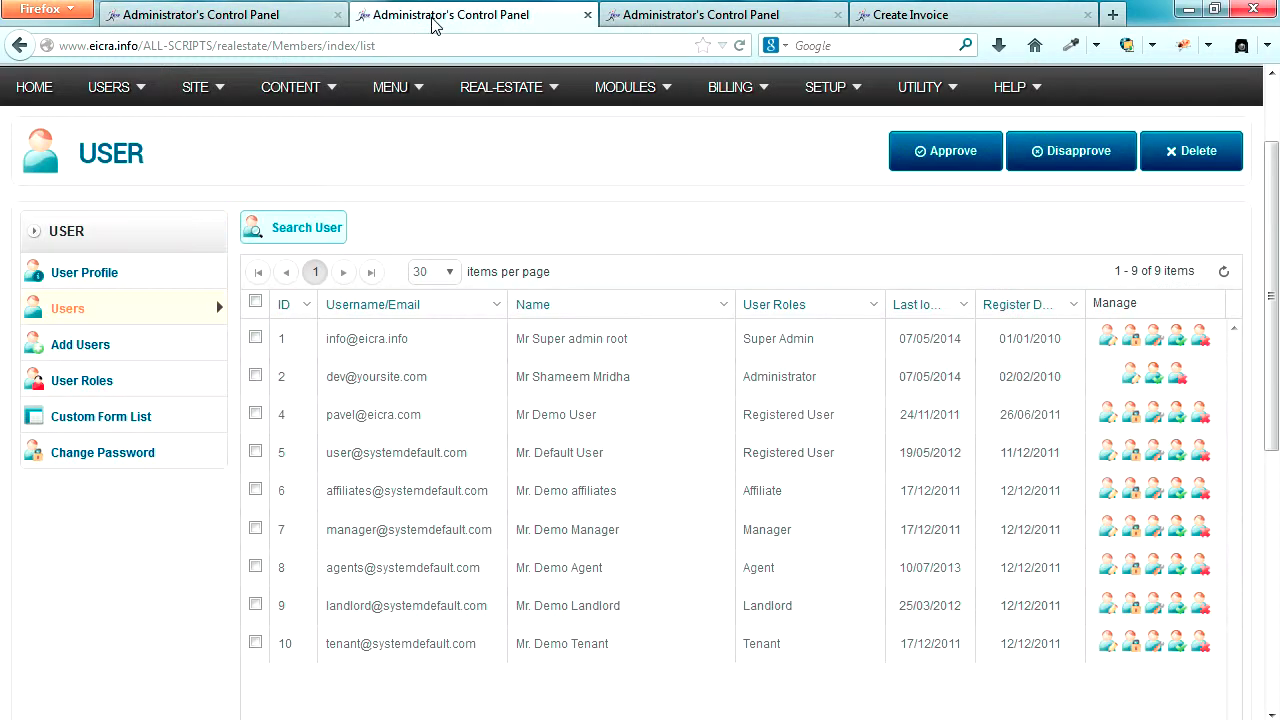
{"action": "left_click_drag", "start_coordinate": [745, 381], "coordinate": [818, 388]}
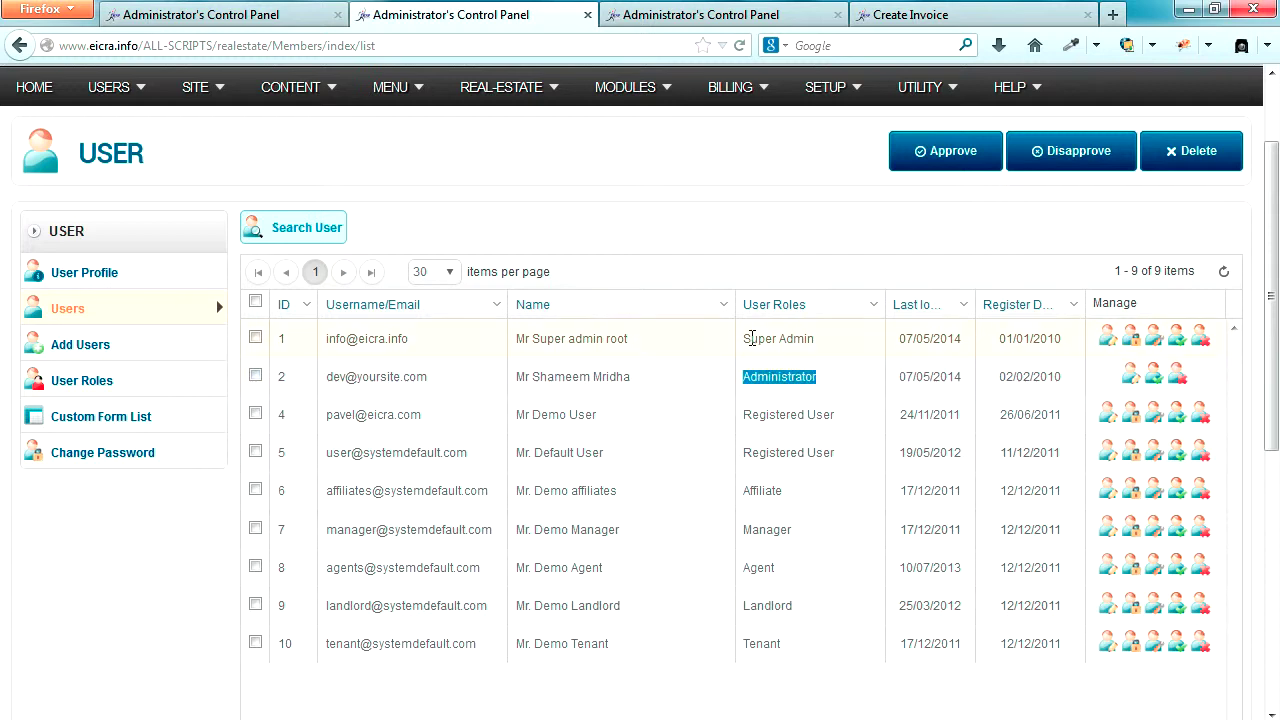
{"action": "left_click_drag", "start_coordinate": [745, 341], "coordinate": [817, 340]}
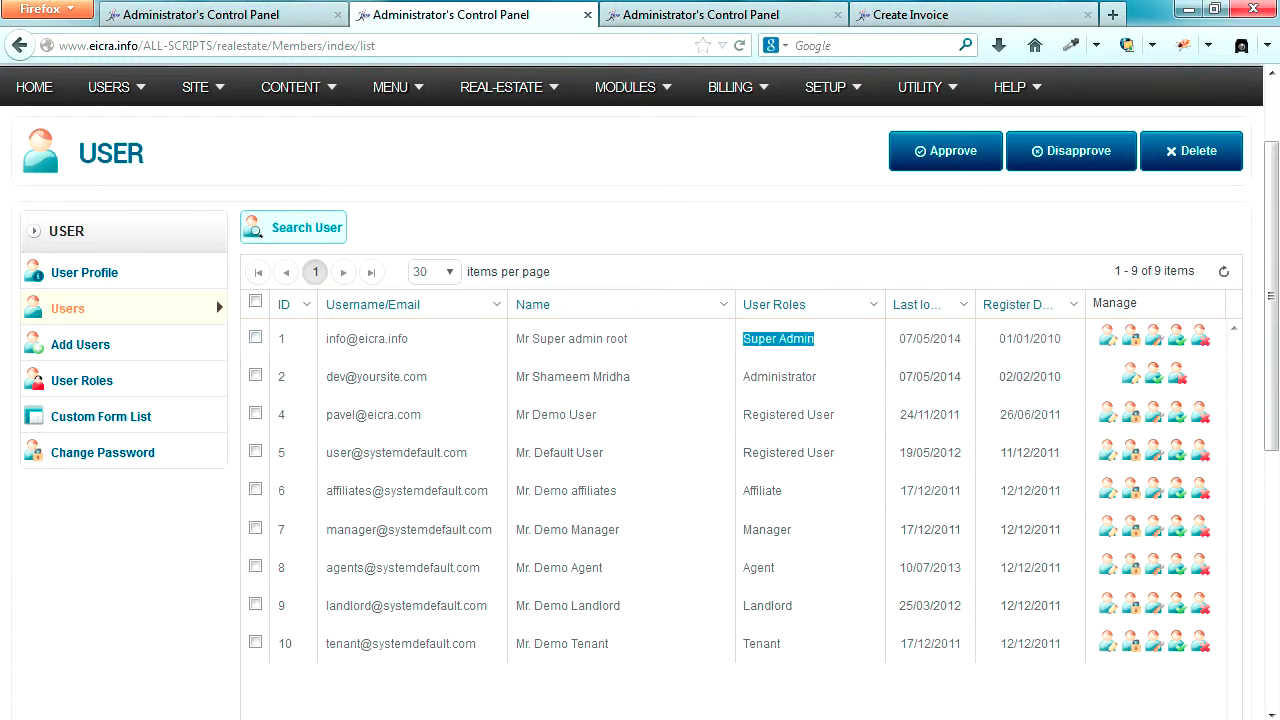
- Return to the Create Invoice page showing UNPAID invoice #8 and 'Email sent successfully'
{"action": "left_click", "coordinate": [276, 714]}
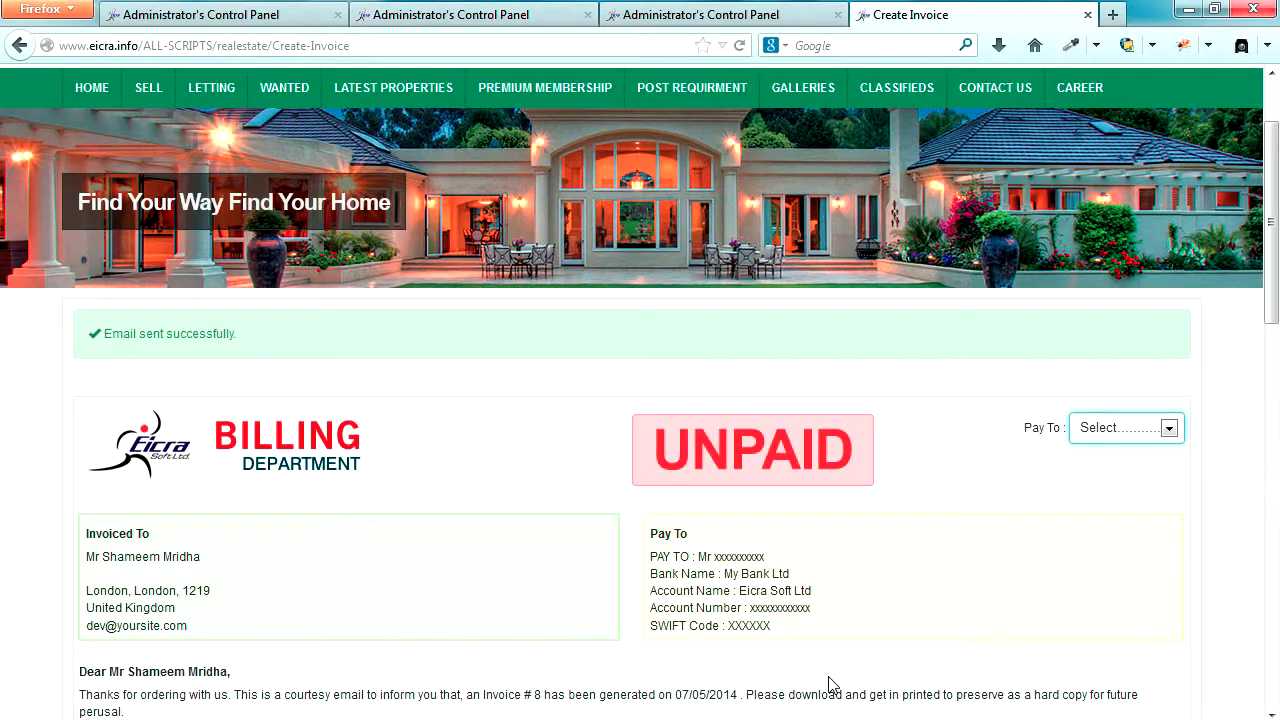
{"action": "left_click", "coordinate": [997, 484]}
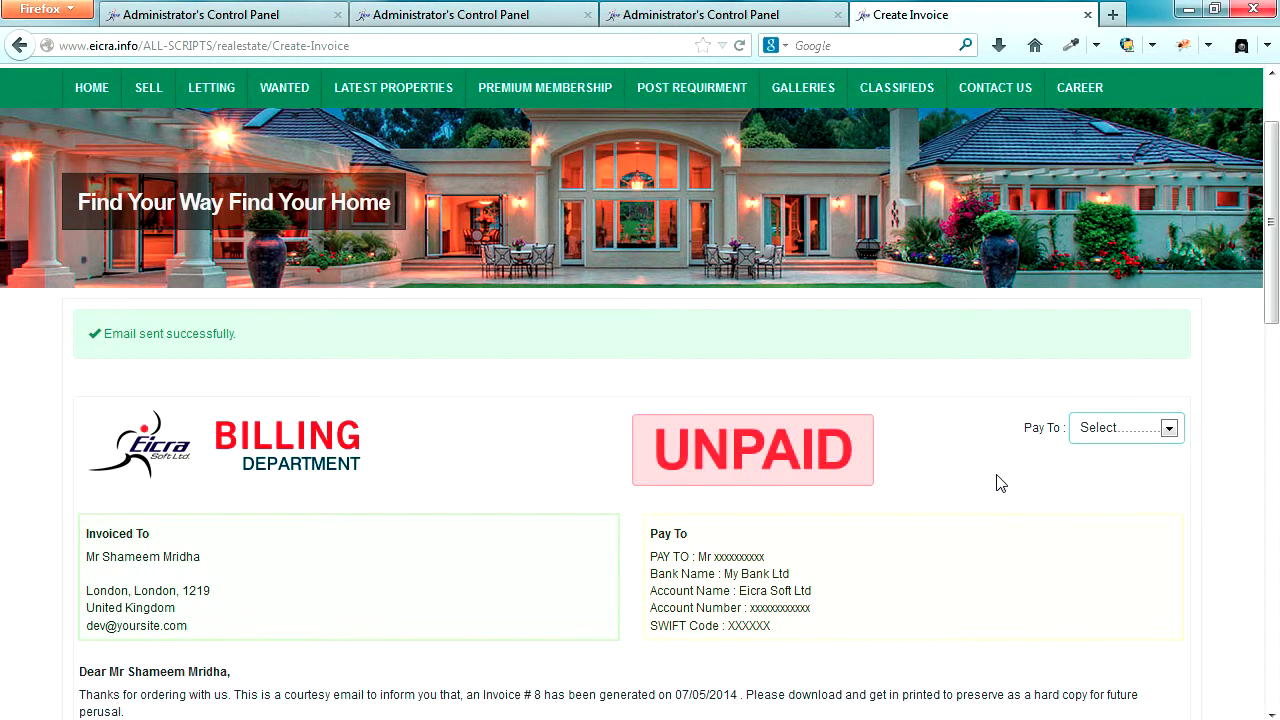